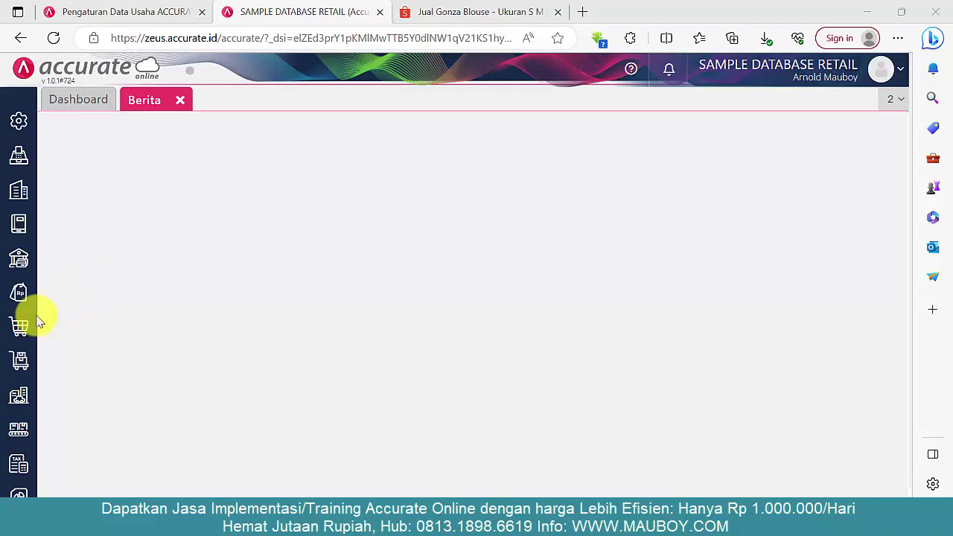
Open a new Barang & Jasa record from Persediaan and set its Jenis Barang to Varian
left_click(30, 368)
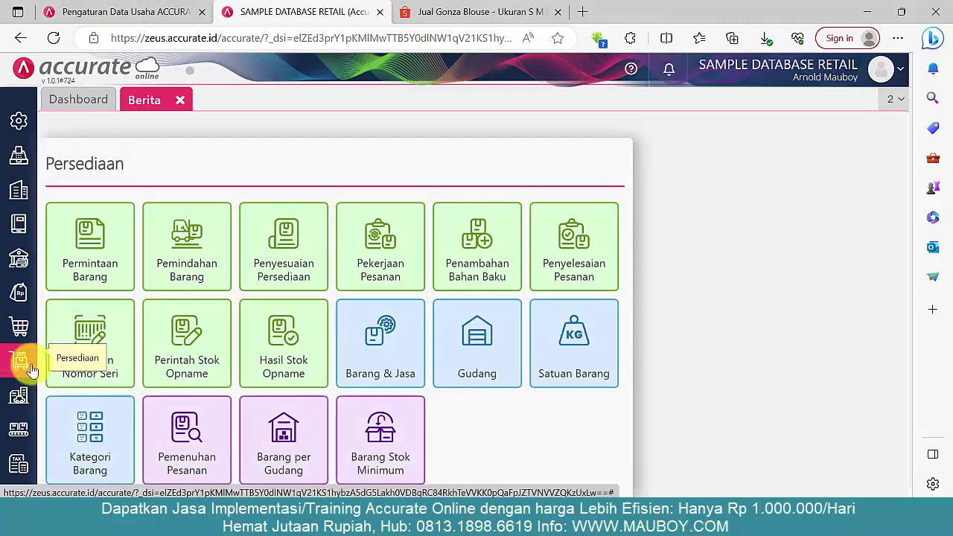
left_click(381, 347)
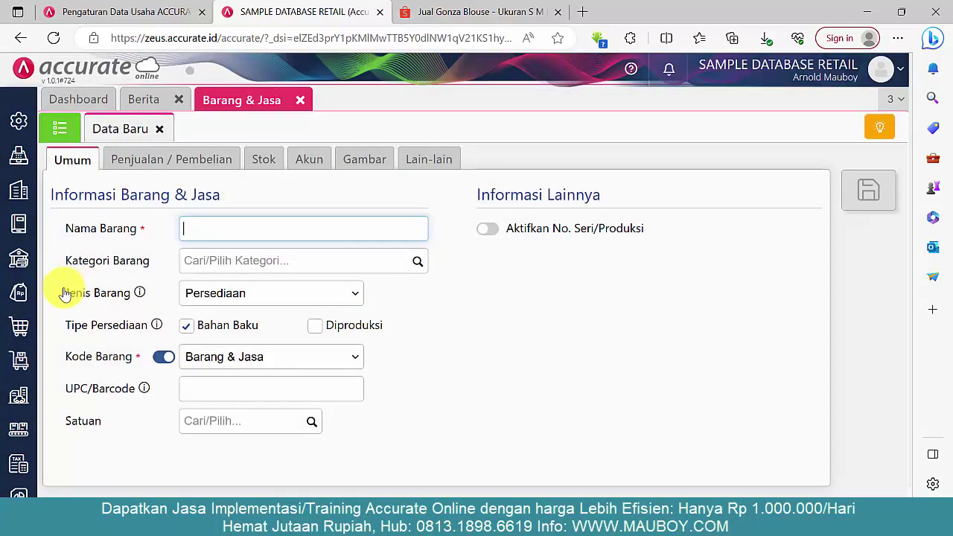
left_click_drag(57, 293, 138, 302)
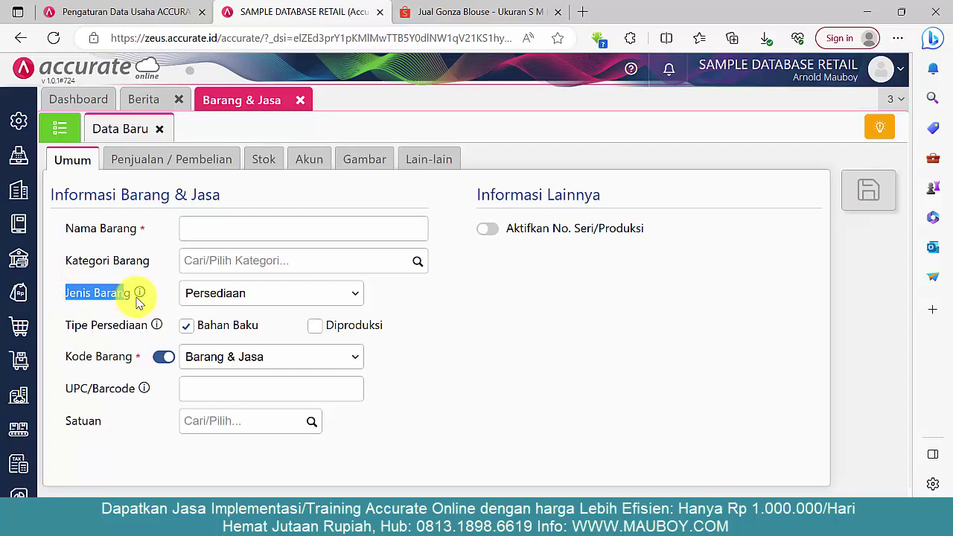
left_click(335, 300)
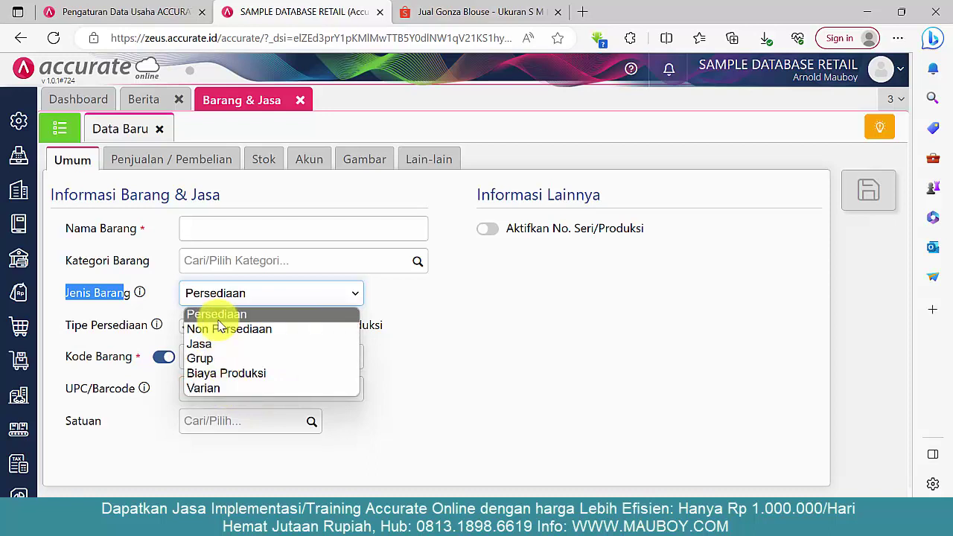
left_click(222, 388)
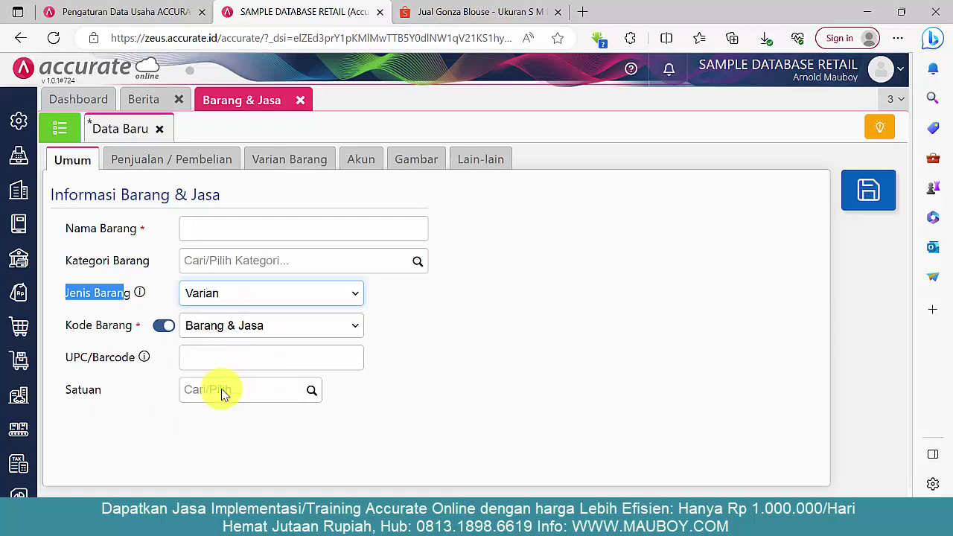
left_click(208, 297)
left_click(212, 389)
Examine the Varian Barang 1 and Varian Barang 2 fields in the new item's variant settings
left_click(289, 164)
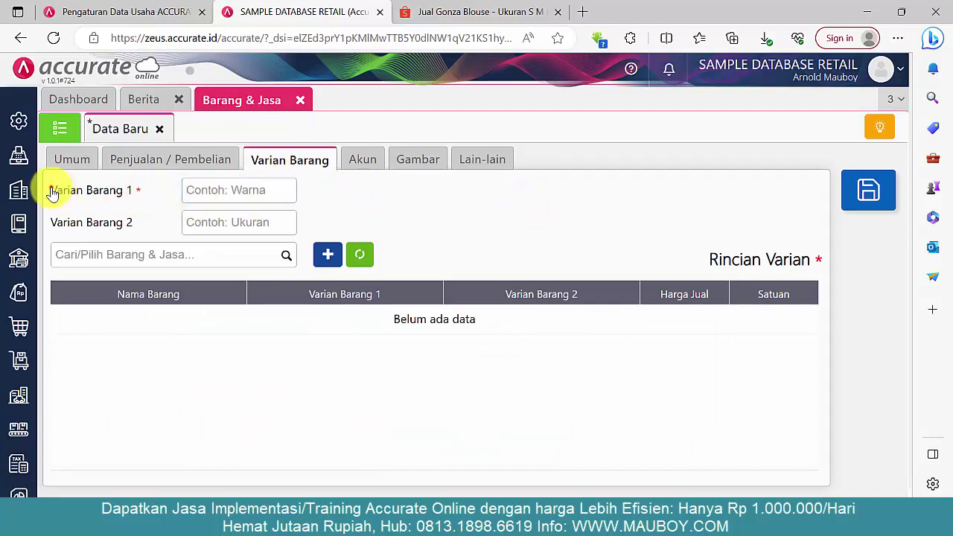
left_click_drag(52, 192, 121, 189)
left_click(50, 221)
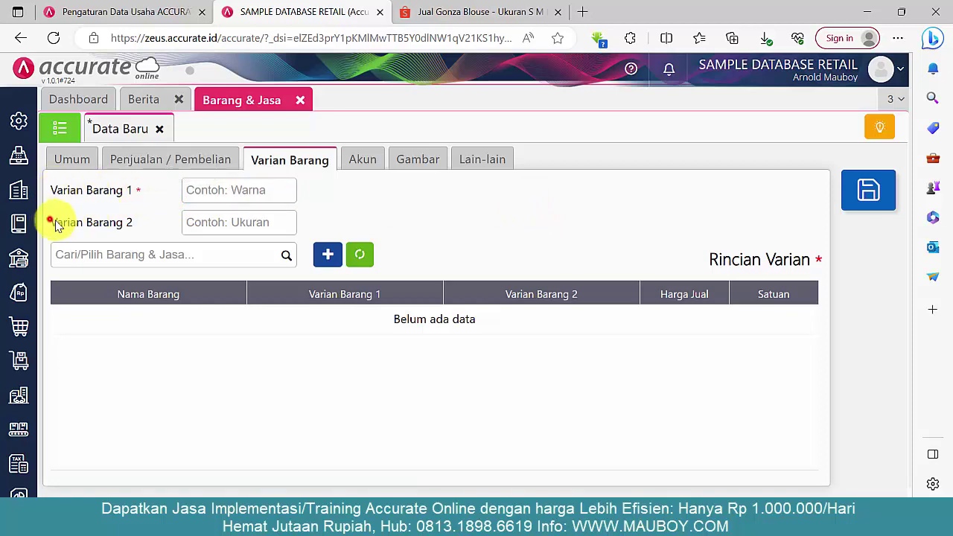
left_click_drag(56, 225, 114, 227)
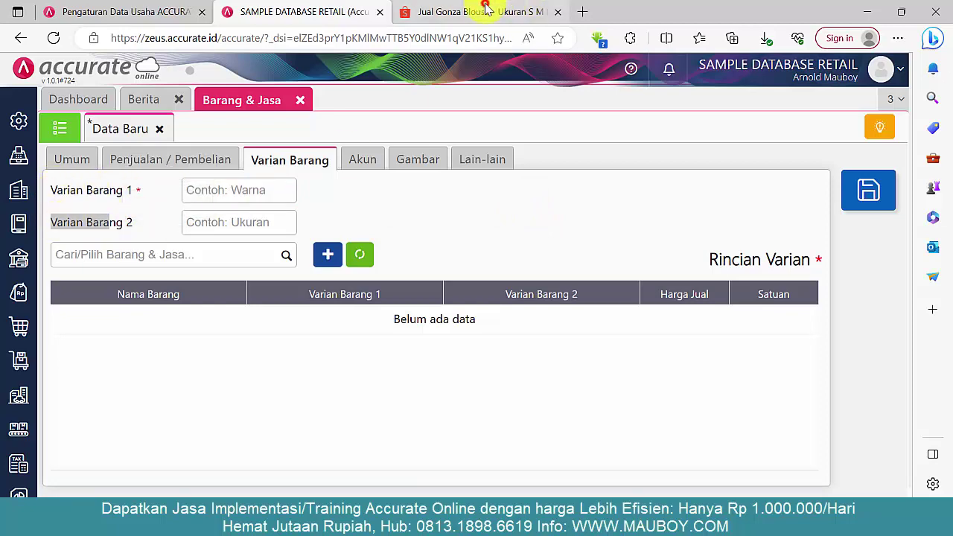
Switch to the Shopee page for Gonza Blouse and view its Warna options BLACK and WHITE
left_click(485, 9)
scroll(516, 268, "up", 3)
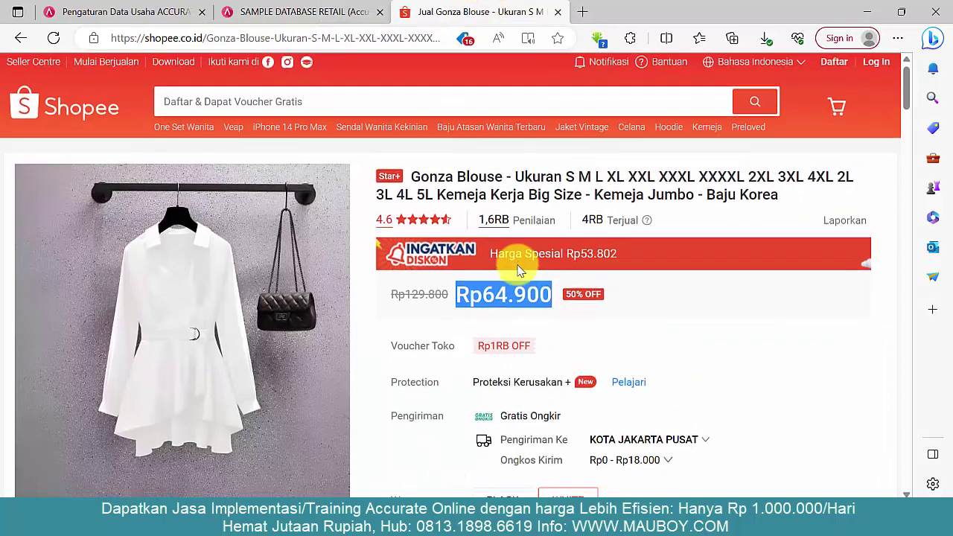
scroll(447, 271, "down", 2)
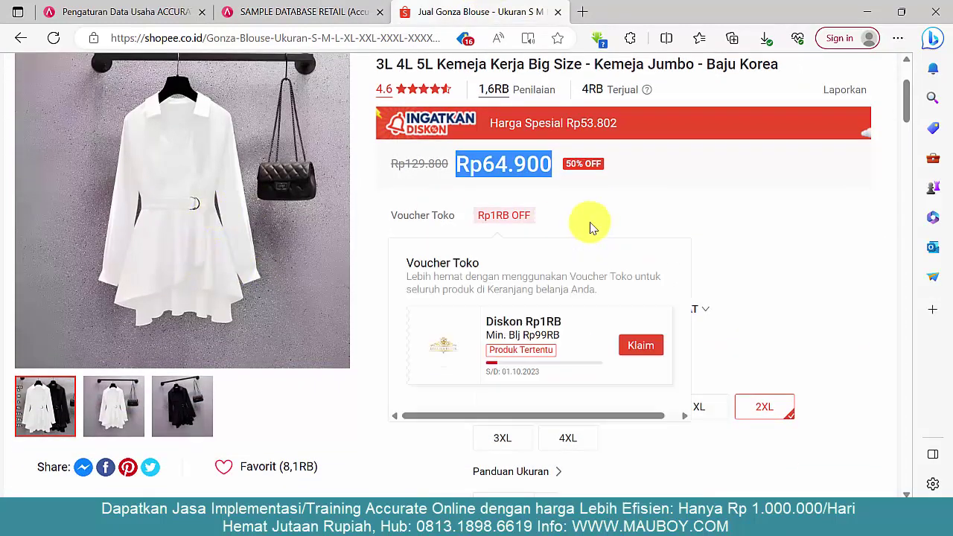
scroll(771, 205, "down", 1)
scroll(191, 160, "up", 1)
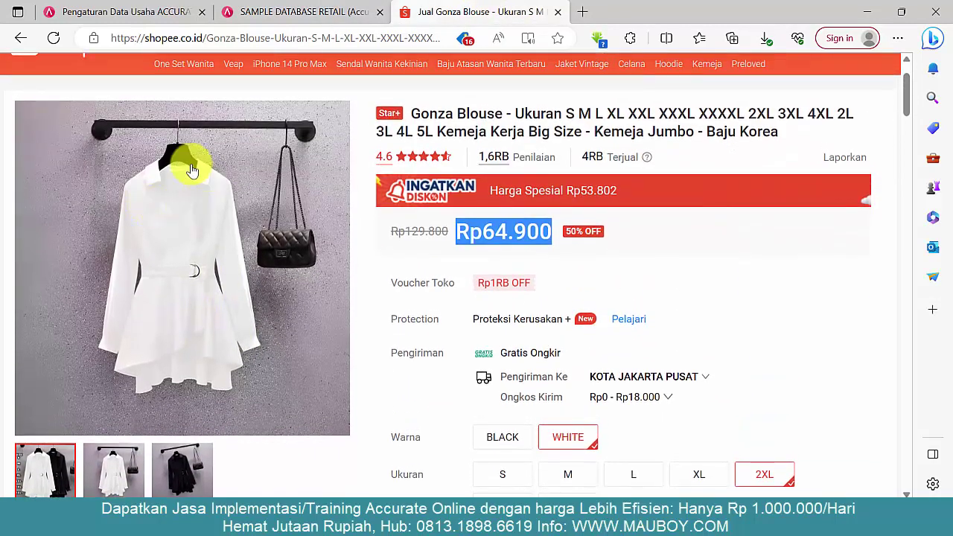
scroll(207, 251, "down", 2)
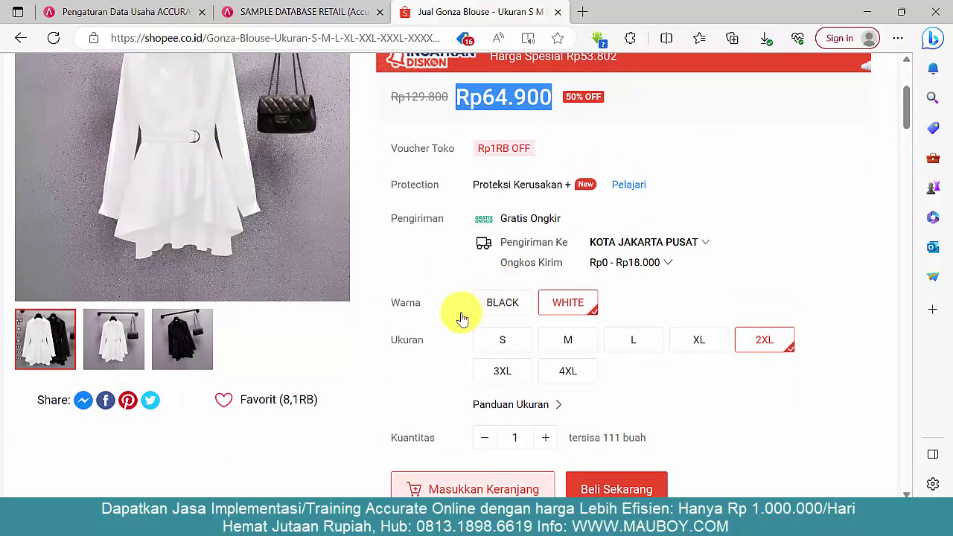
left_click(398, 308)
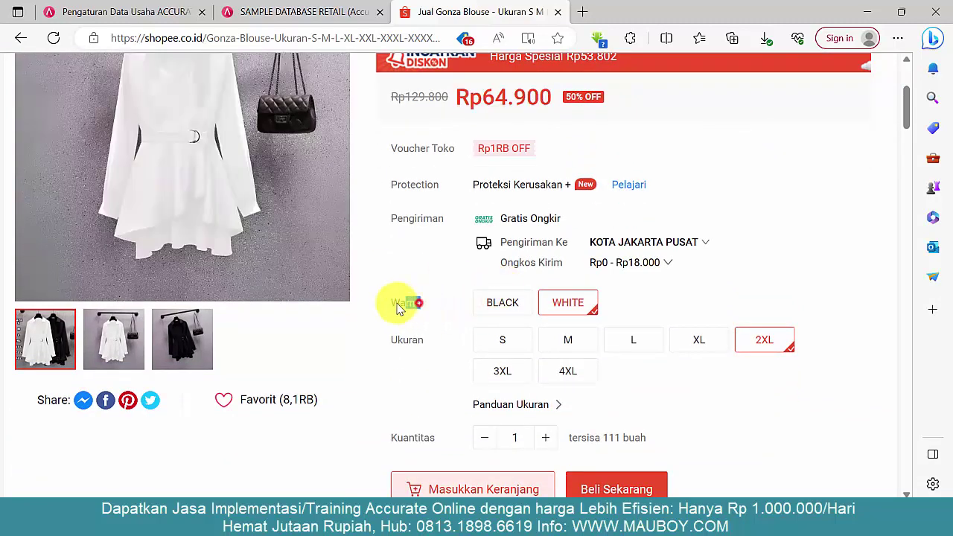
left_click(502, 304)
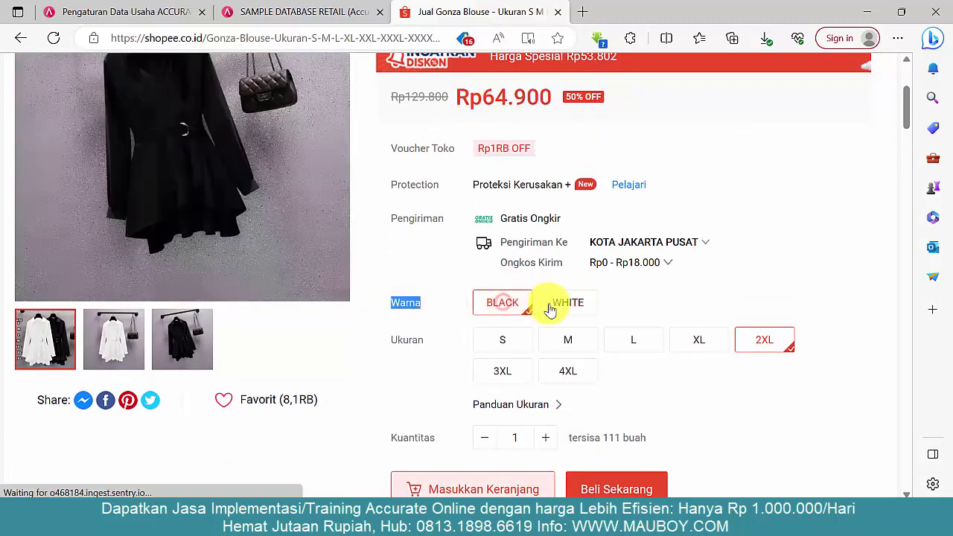
left_click(556, 303)
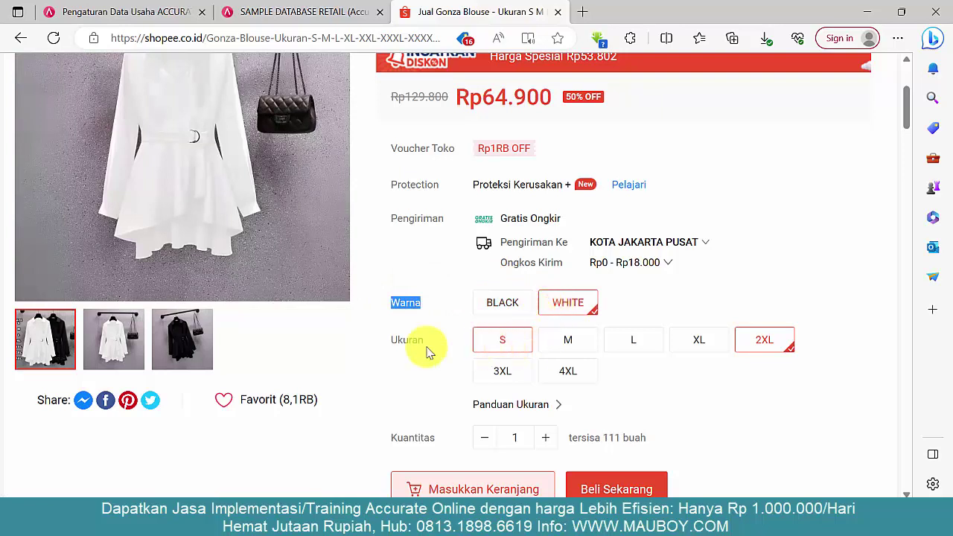
Go through the blouse's Ukuran options S, M, L, XL and 2XL
left_click_drag(432, 340, 393, 346)
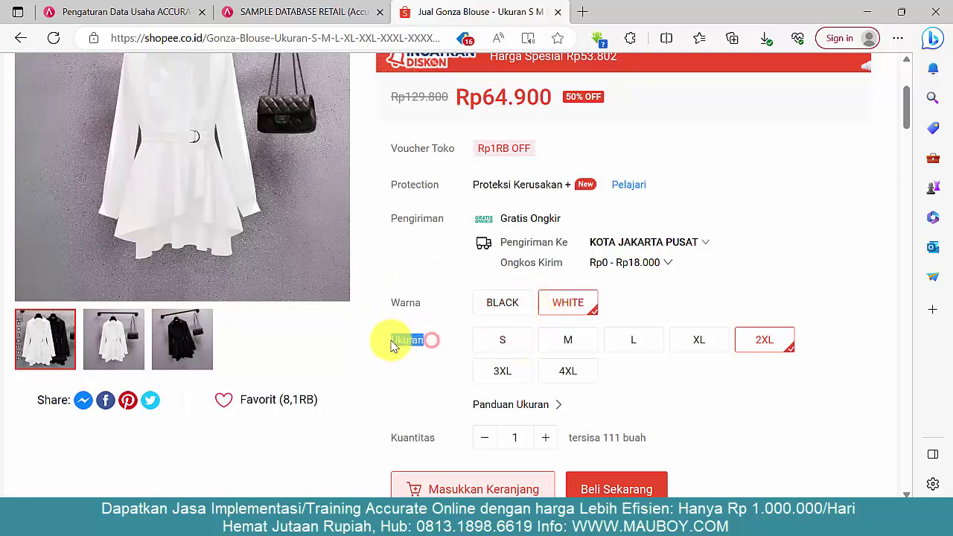
left_click(502, 341)
left_click(568, 341)
left_click(629, 344)
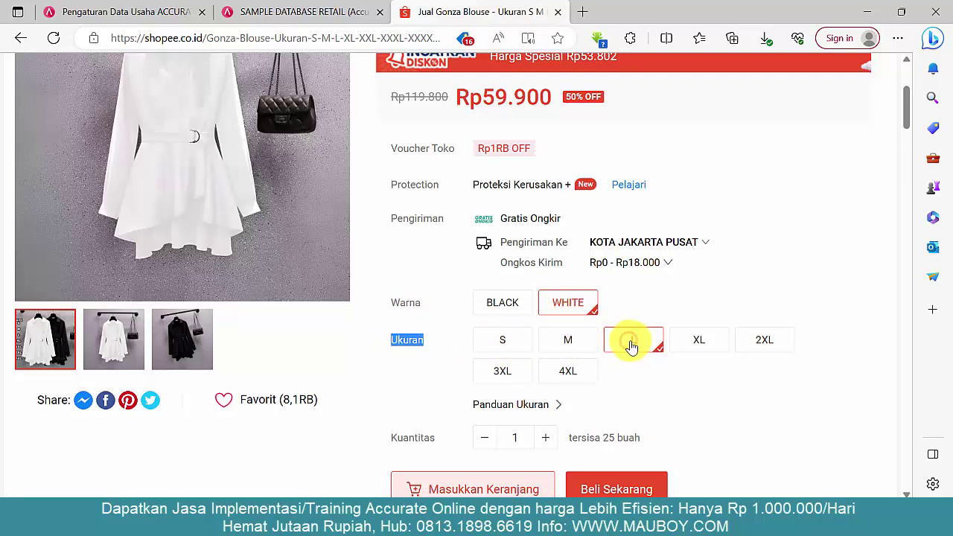
left_click(693, 341)
left_click(781, 341)
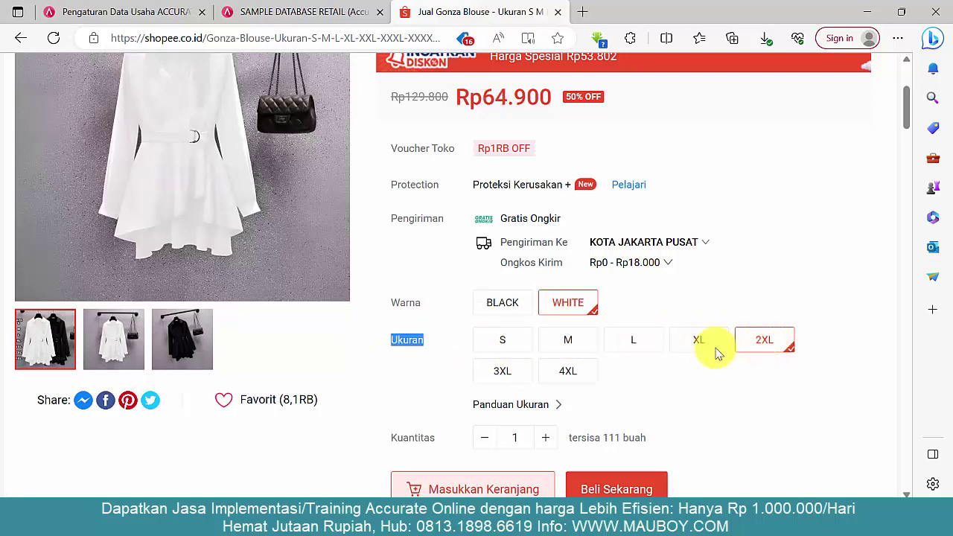
Compare the white blouse's selling price across sizes 2XL, S, 4XL and 3XL, ending on size S
left_click_drag(451, 97, 560, 108)
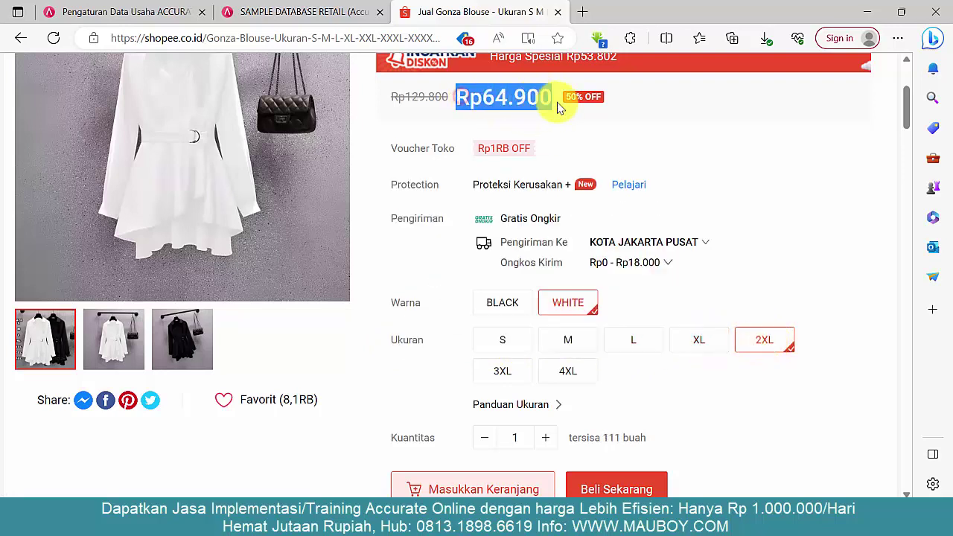
left_click(501, 340)
left_click_drag(470, 97, 537, 99)
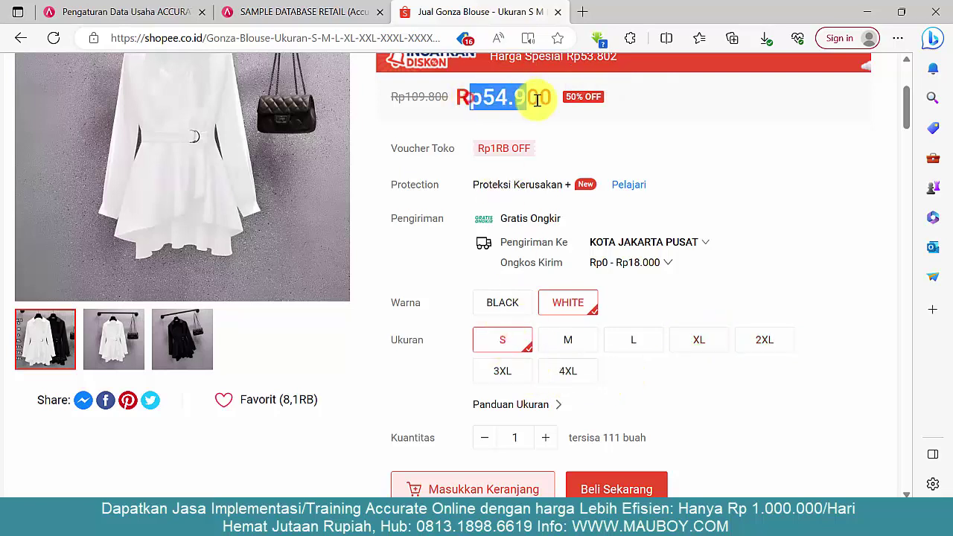
left_click(564, 365)
left_click(514, 374)
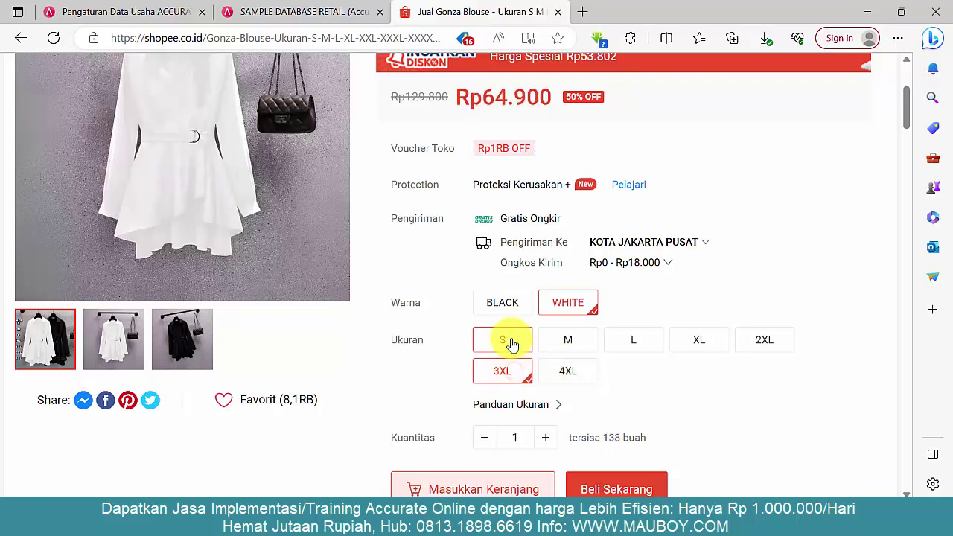
left_click(506, 340)
Examine the blouse's full product title, including the sizes listed in it, alongside its colour and size options
scroll(504, 295, "up", 1)
scroll(501, 281, "down", 1)
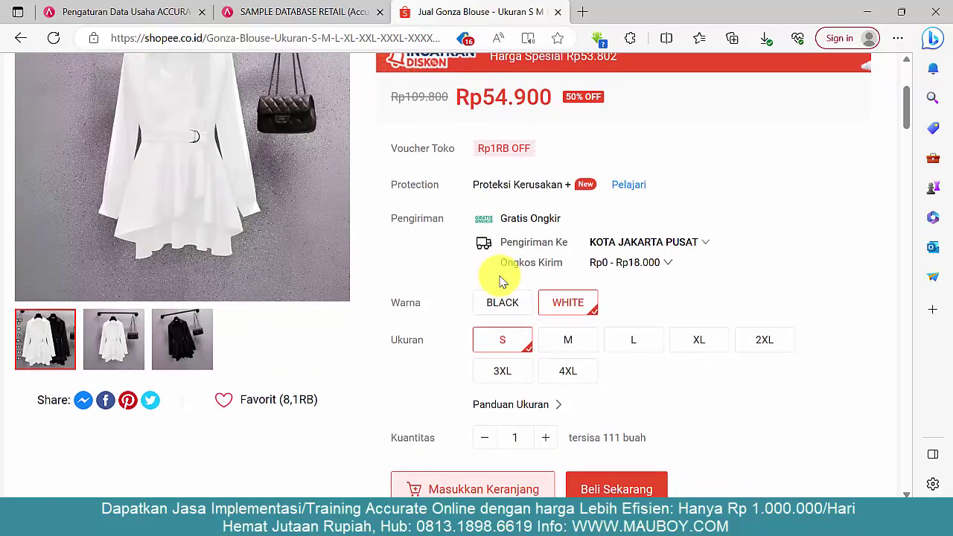
scroll(500, 281, "up", 2)
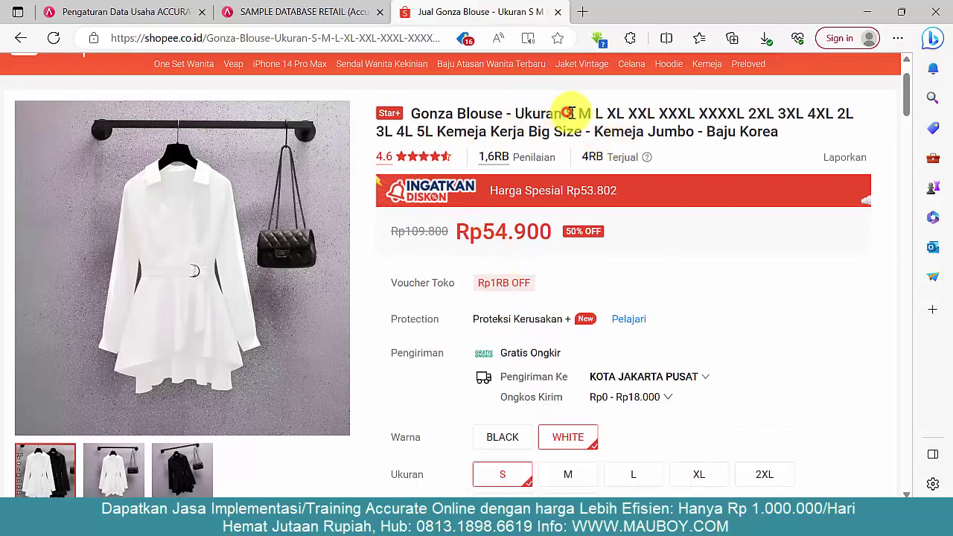
left_click_drag(525, 113, 807, 114)
scroll(565, 357, "down", 2)
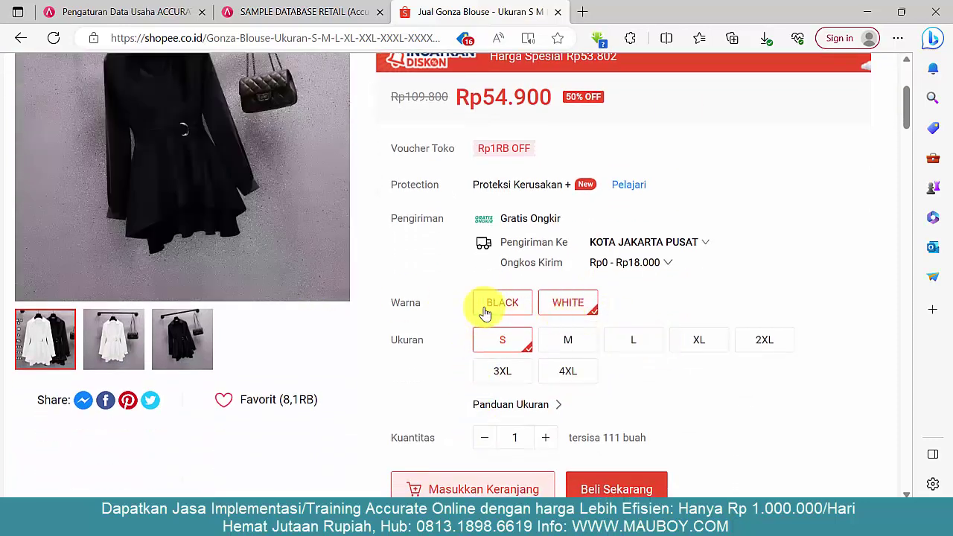
scroll(417, 223, "up", 3)
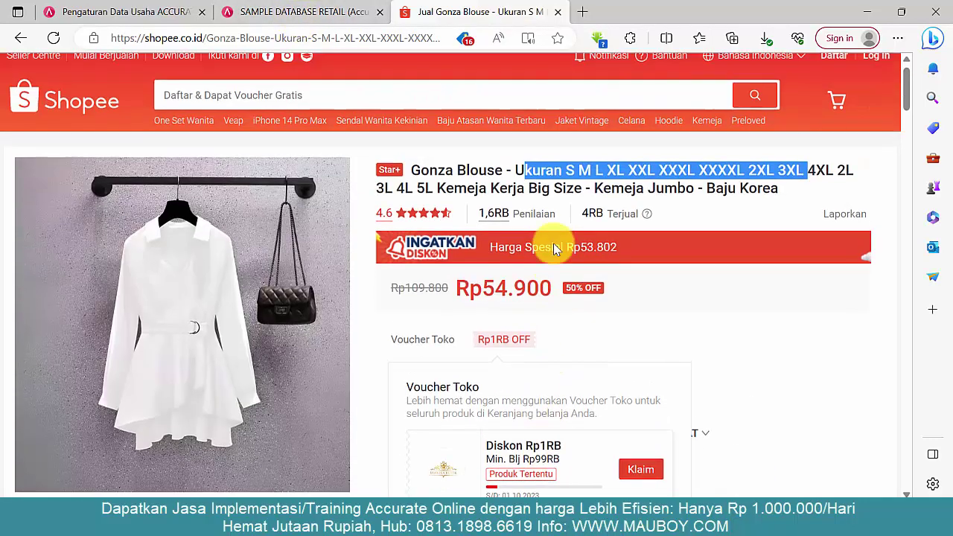
left_click_drag(421, 181, 781, 207)
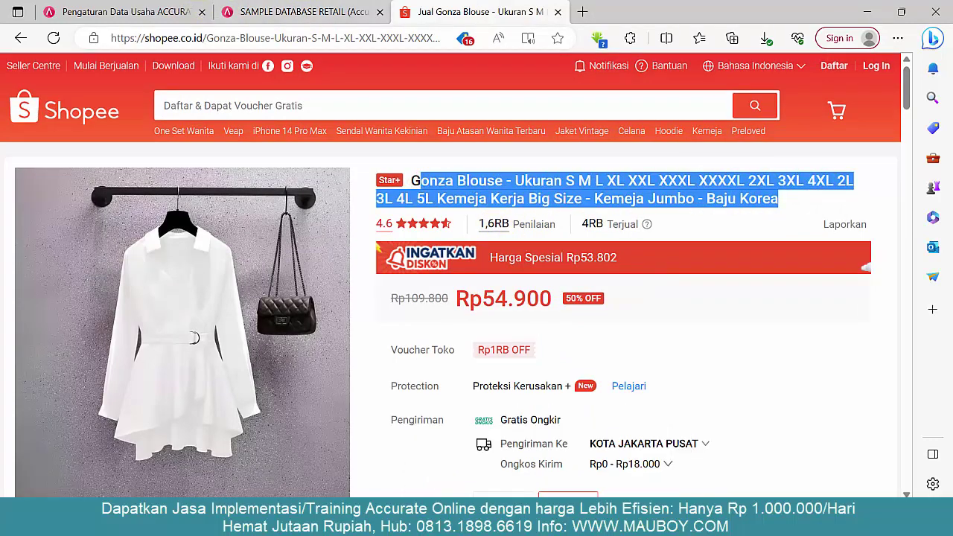
Switch to the Excel workbook CONTOH BARANG VARIAN and examine the Kategori Barang, Kode Barang and Nama Barang columns
left_click(659, 435)
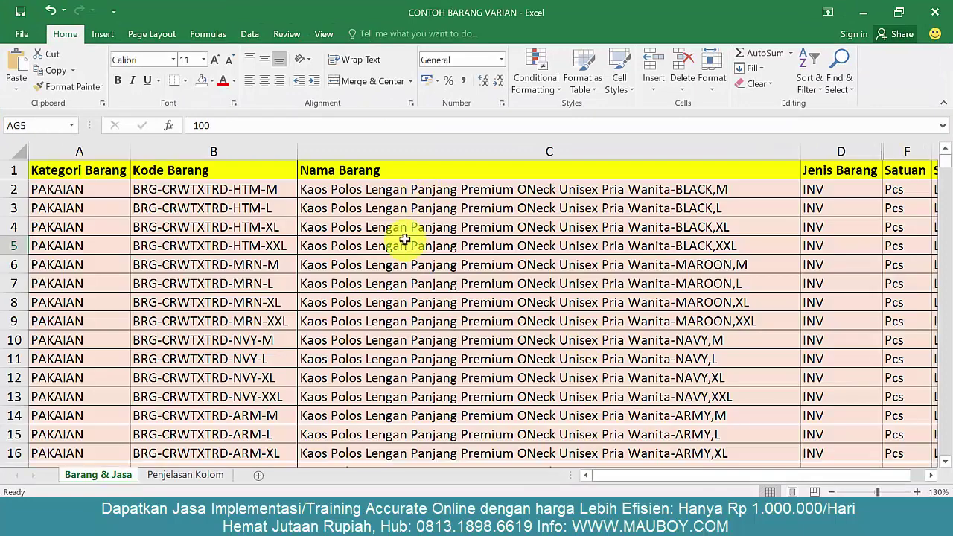
left_click(404, 240)
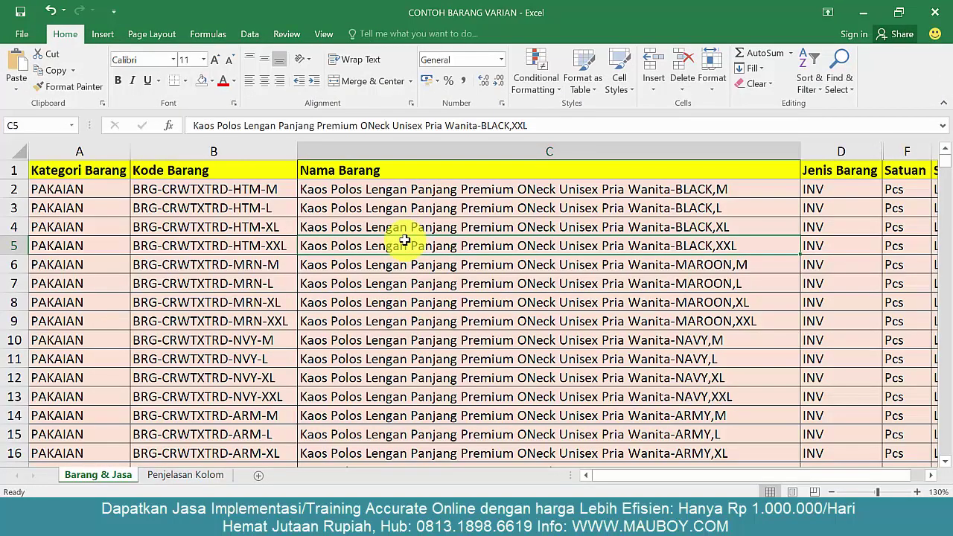
left_click(14, 192)
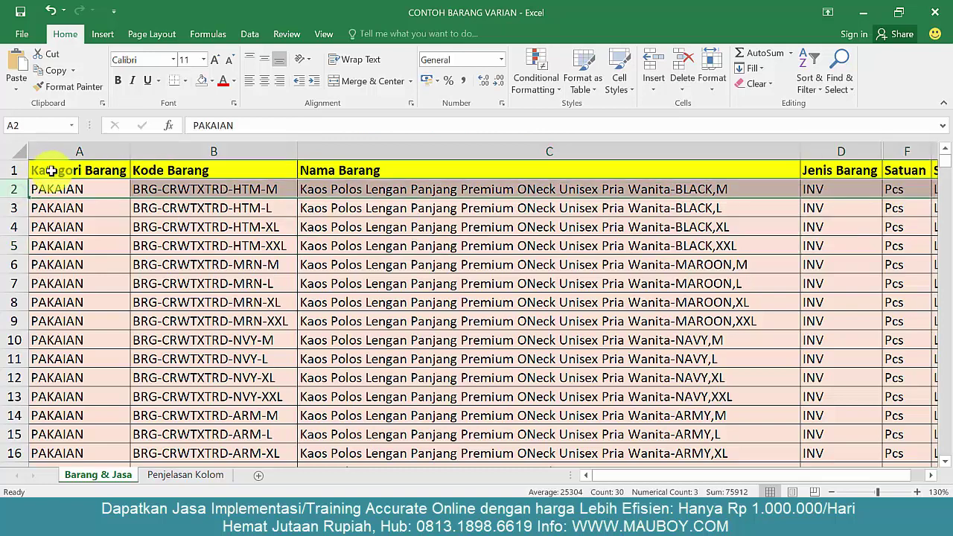
left_click(64, 151)
left_click(213, 151)
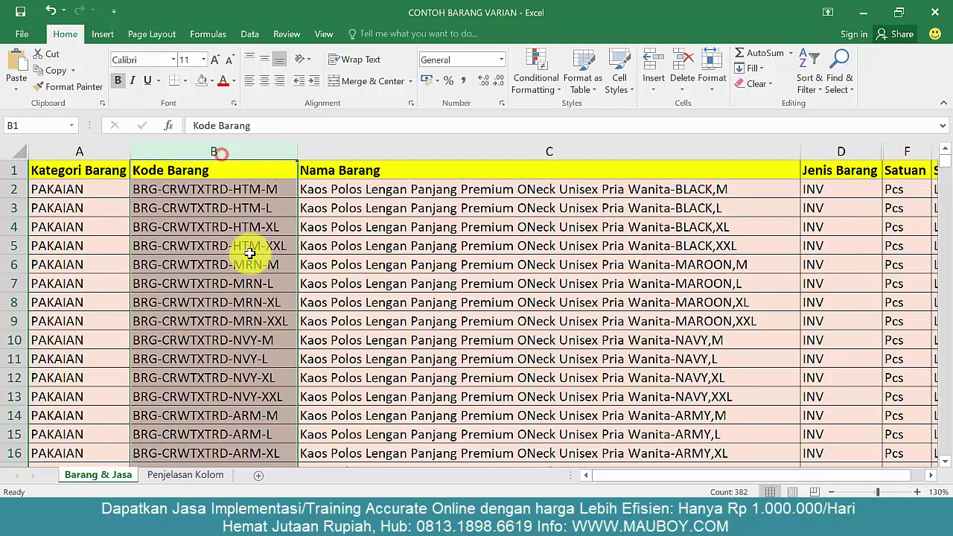
left_click(264, 207)
left_click(433, 190)
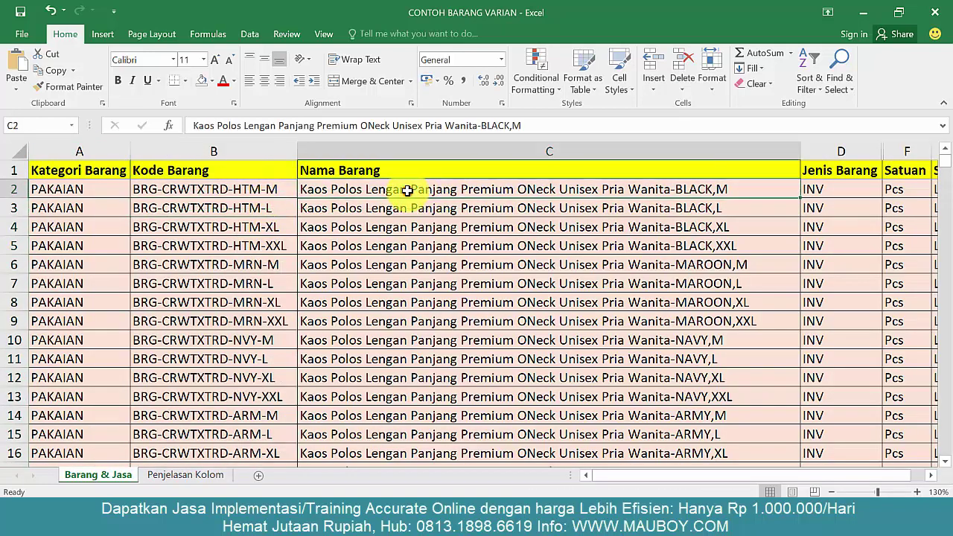
Examine how the first item name in cell C2 combines the product title, the colour BLACK and the size M
double_click(313, 189)
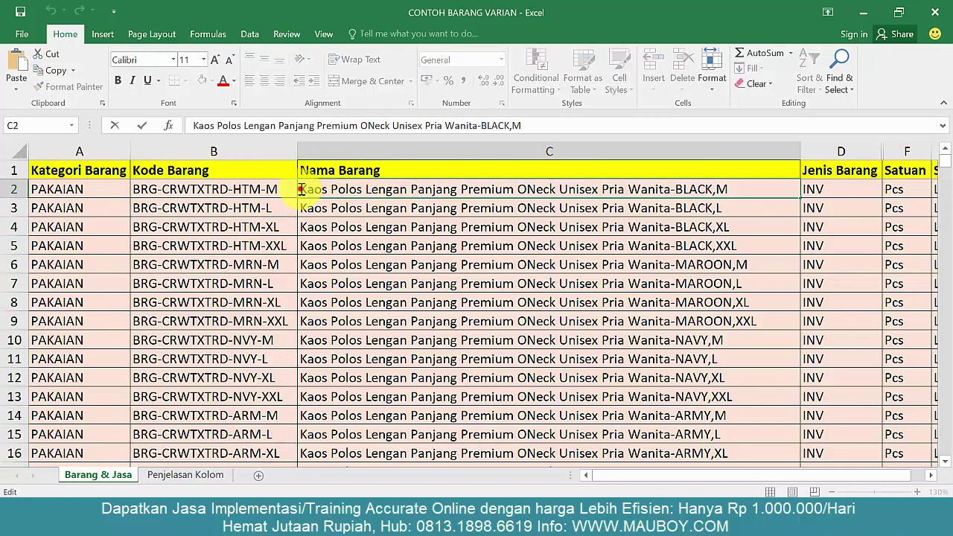
left_click_drag(302, 190, 609, 193)
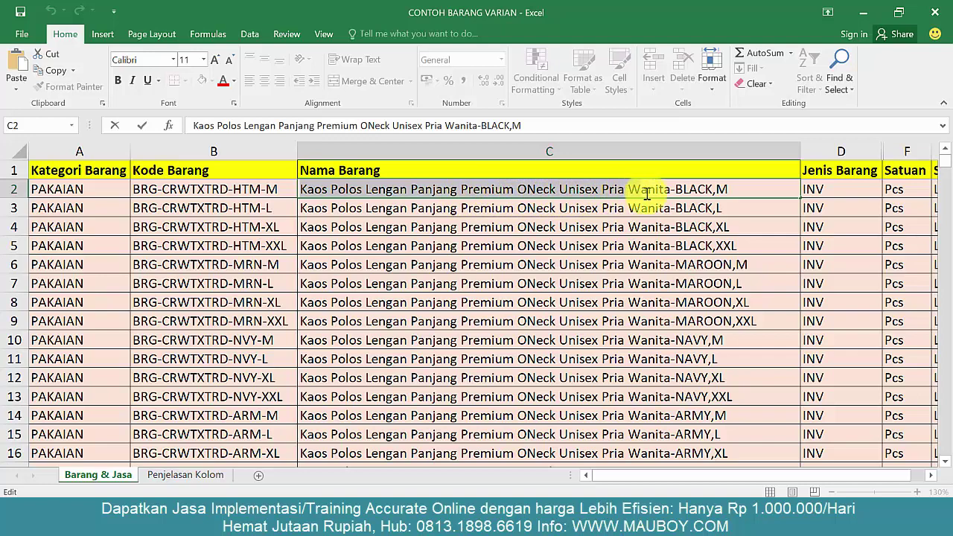
left_click_drag(672, 193, 675, 190)
left_click(685, 189)
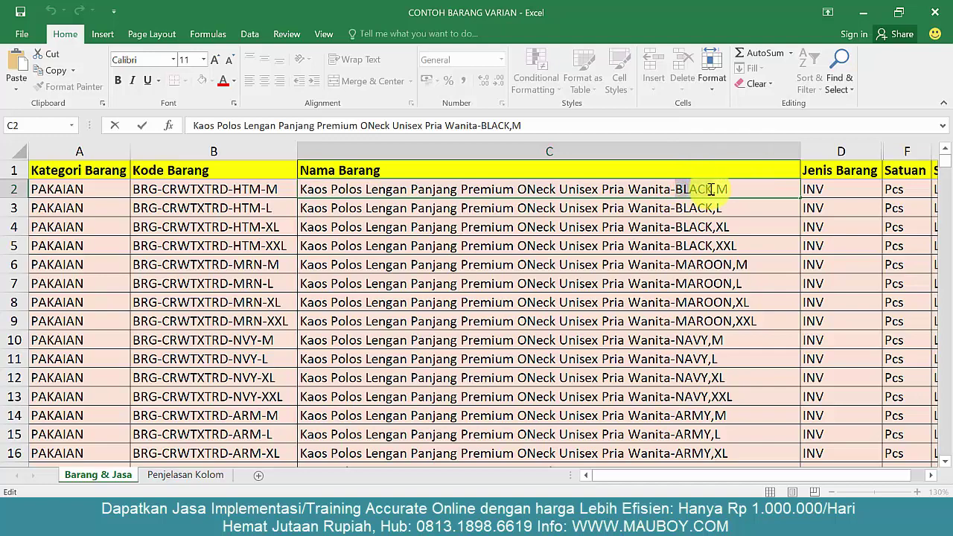
left_click_drag(711, 189, 690, 210)
left_click(717, 189)
Compare the size endings M, L, XL and XXL of the BLACK shirt names in rows 2 to 5
double_click(679, 208)
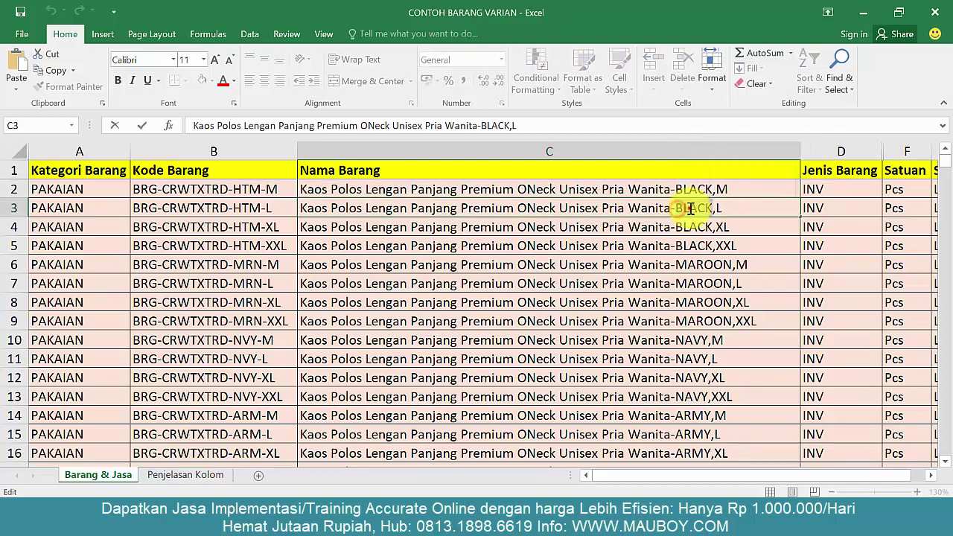
left_click(724, 208)
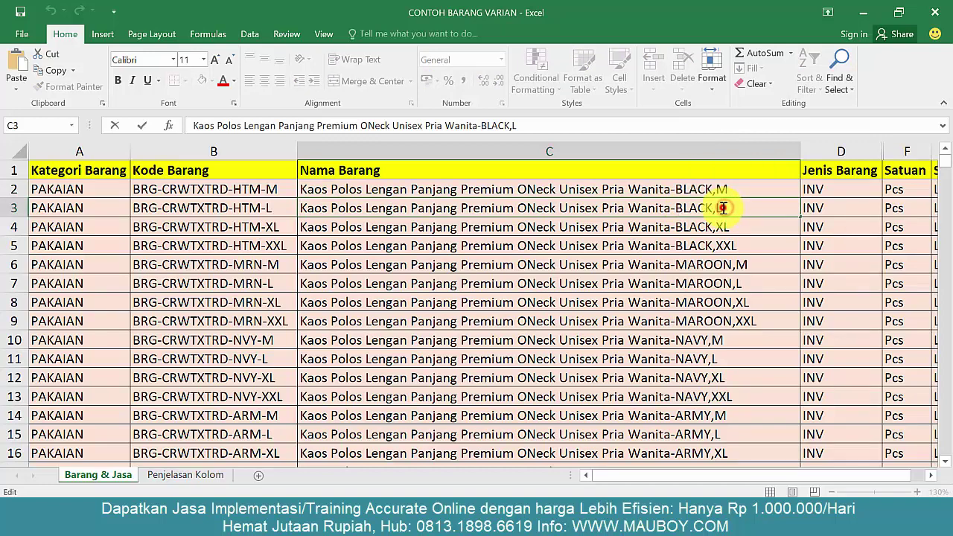
double_click(716, 210)
left_click(720, 211)
left_click(720, 190)
double_click(722, 190)
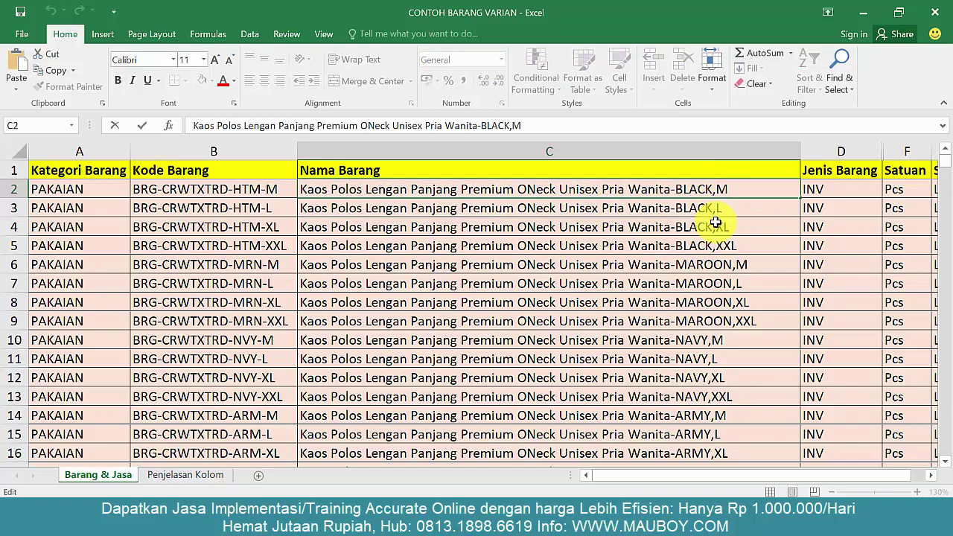
left_click(714, 223)
double_click(716, 227)
left_click(717, 229)
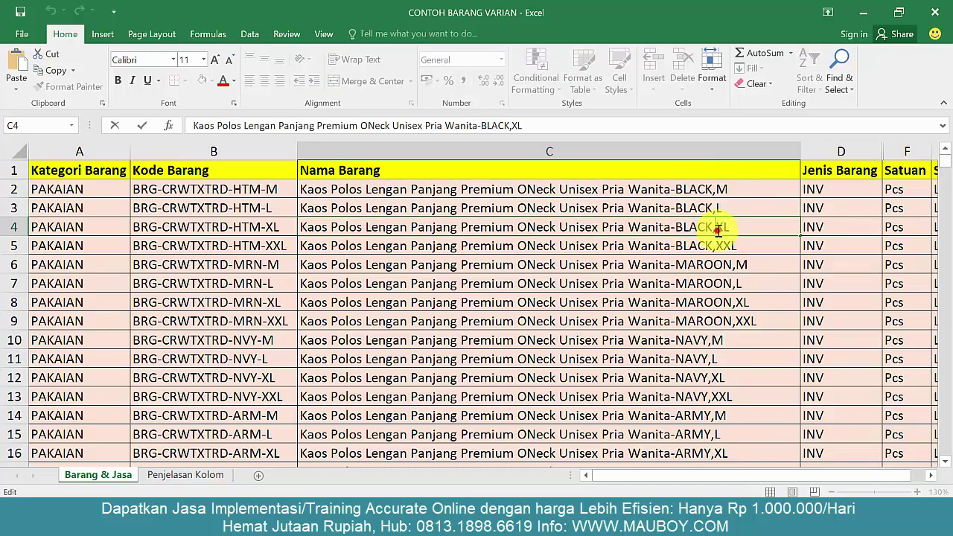
double_click(687, 227)
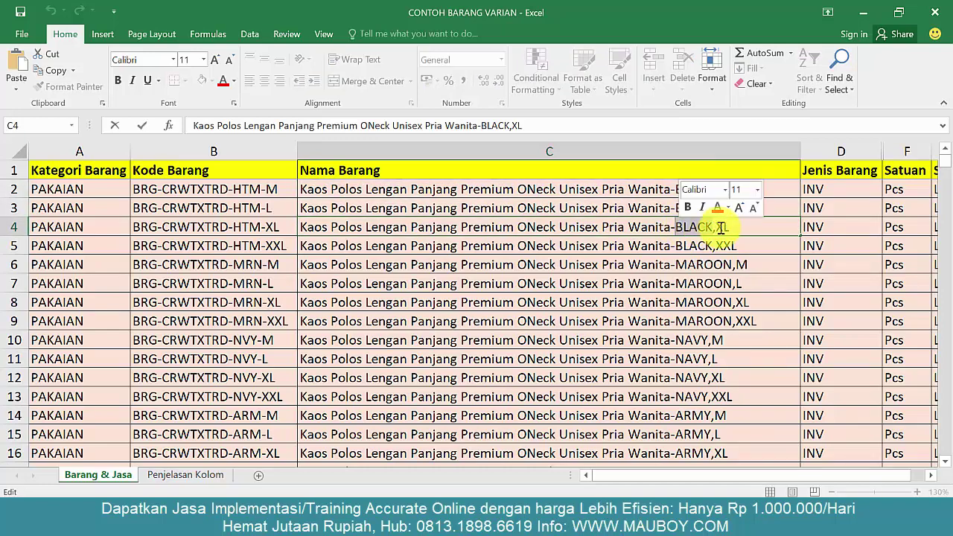
left_click(716, 245)
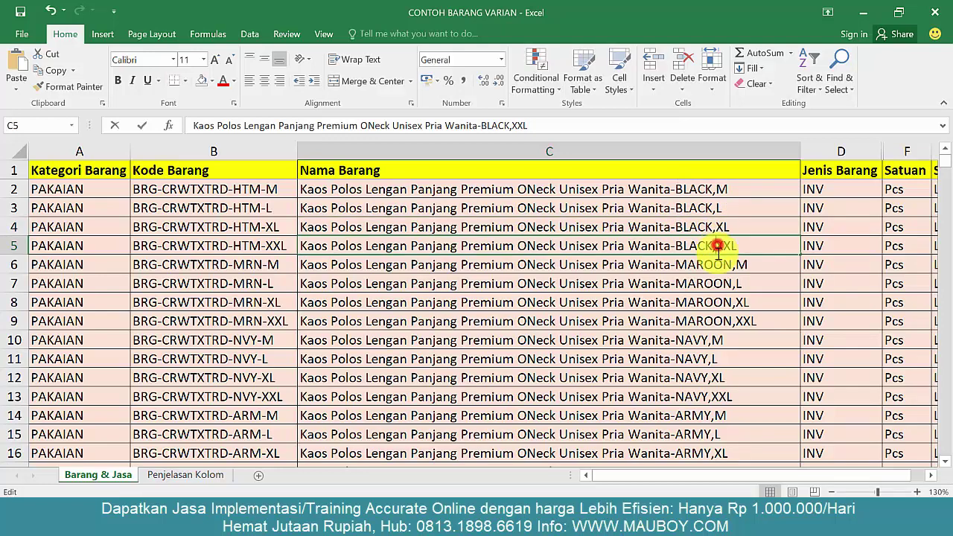
double_click(716, 246)
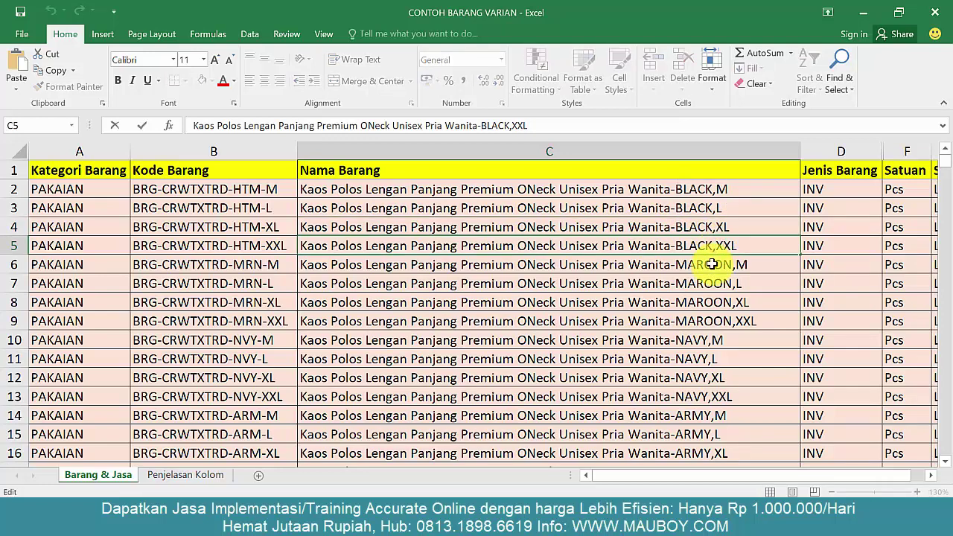
Compare the MAROON shirt names with the BLACK ones and look through the other colours in the Nama Barang column
double_click(711, 264)
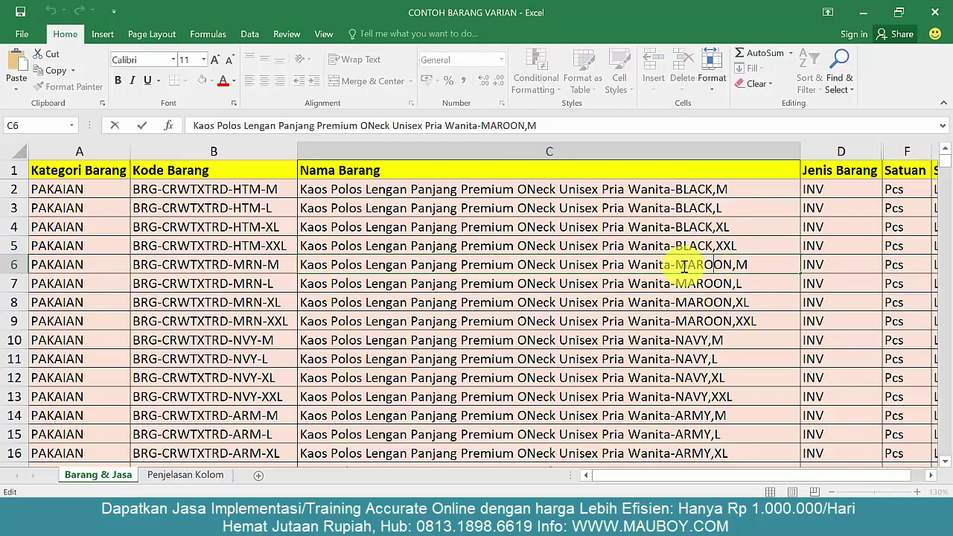
left_click(682, 262)
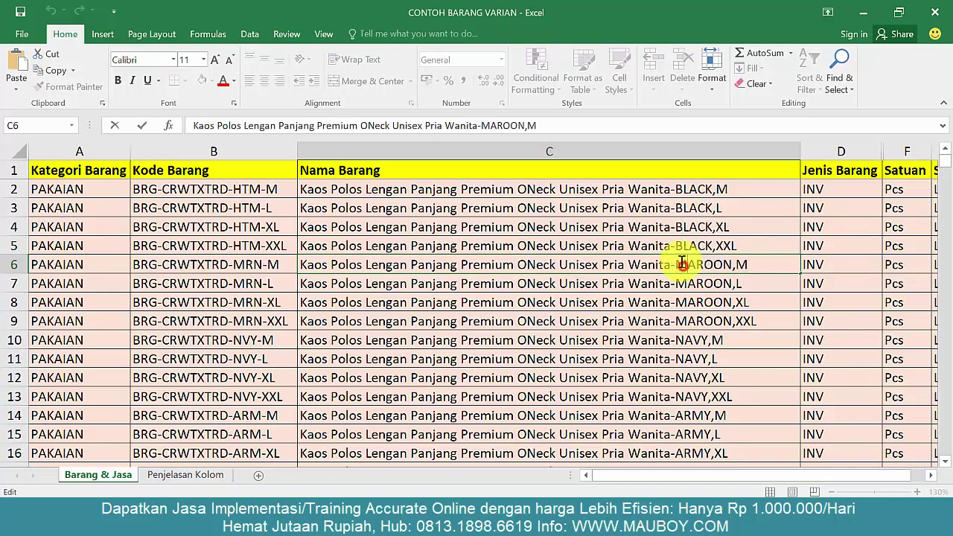
left_click(685, 188)
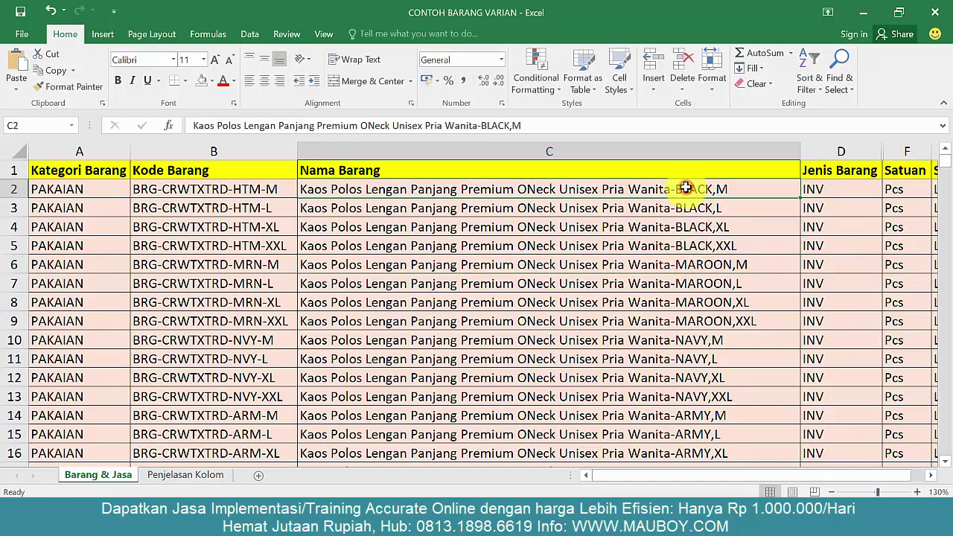
double_click(742, 264)
left_click(713, 186)
left_click(687, 281)
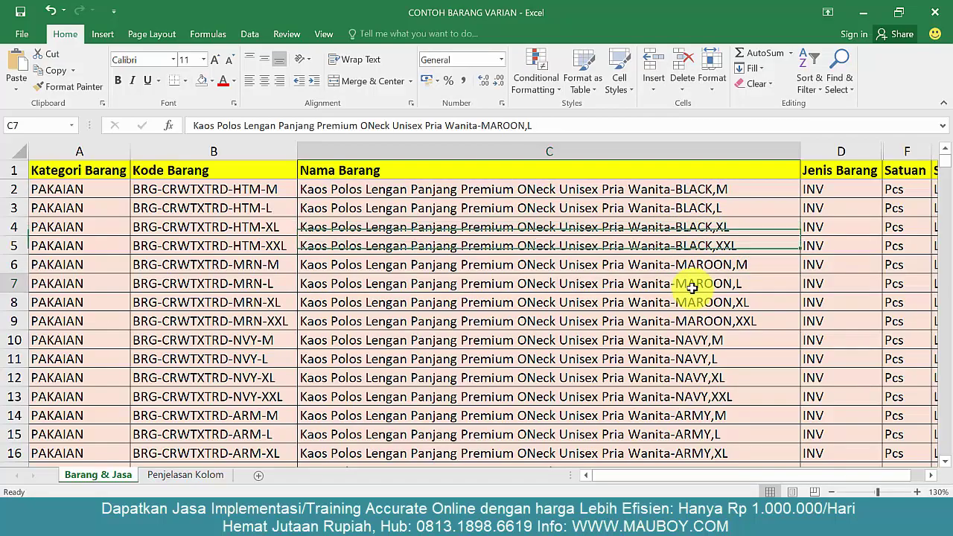
left_click(691, 242)
left_click(697, 303)
scroll(697, 306, "down", 4)
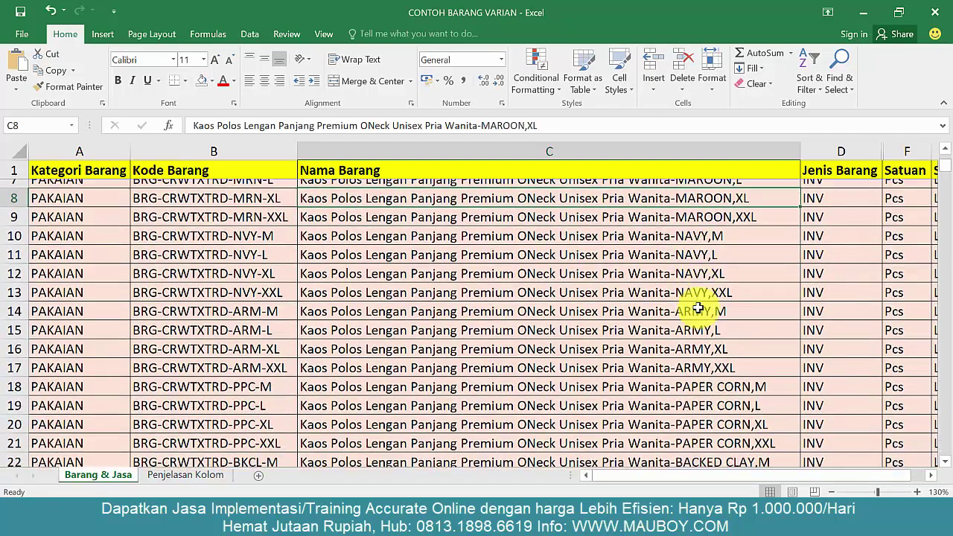
scroll(696, 305, "down", 4)
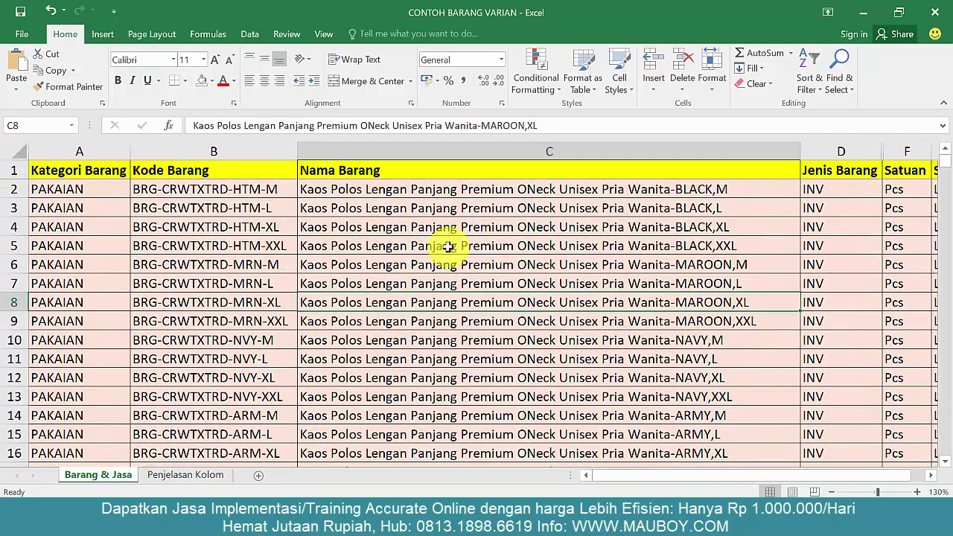
Highlight the shared product title in cell C5 and check that title across the shirt's other colour rows
double_click(309, 245)
left_click_drag(303, 245, 670, 249)
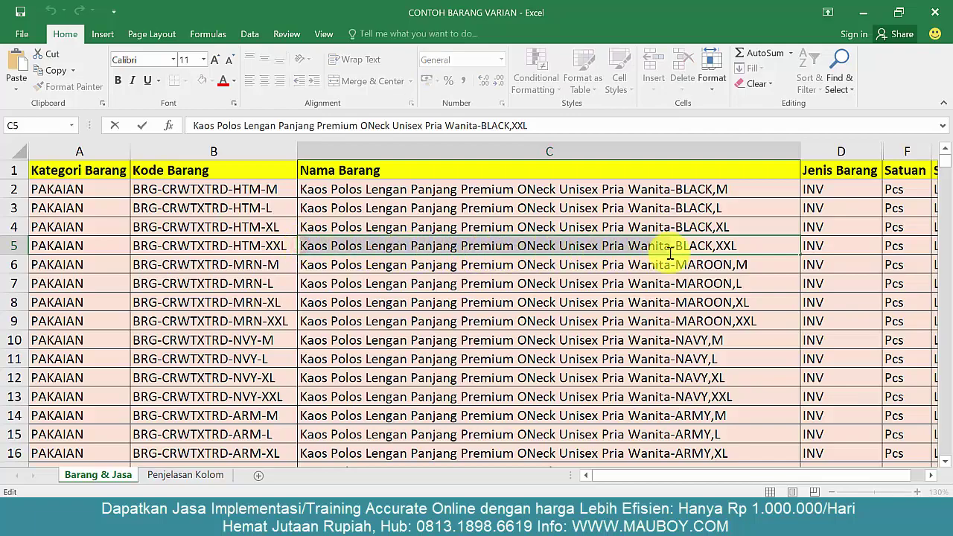
left_click(659, 278)
scroll(658, 281, "down", 3)
scroll(658, 281, "down", 1)
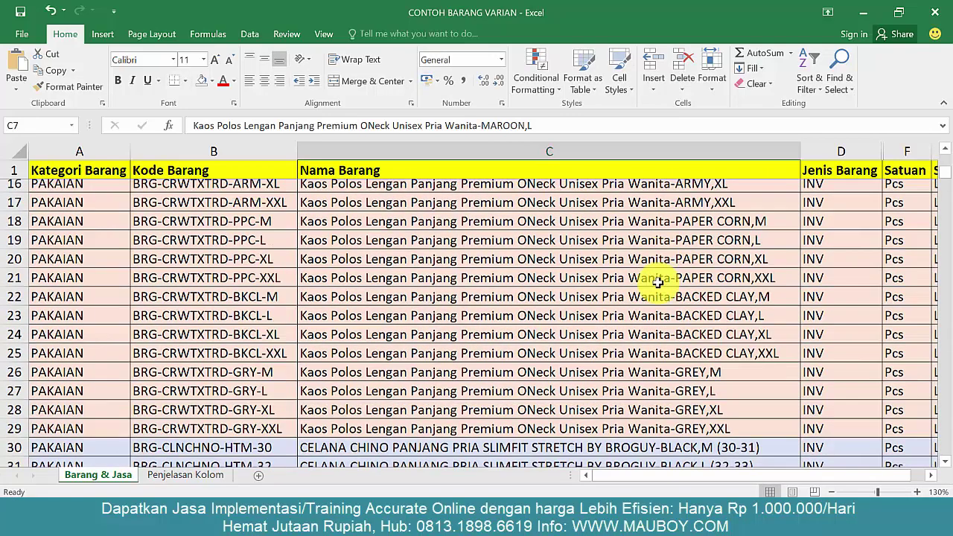
scroll(649, 276, "up", 5)
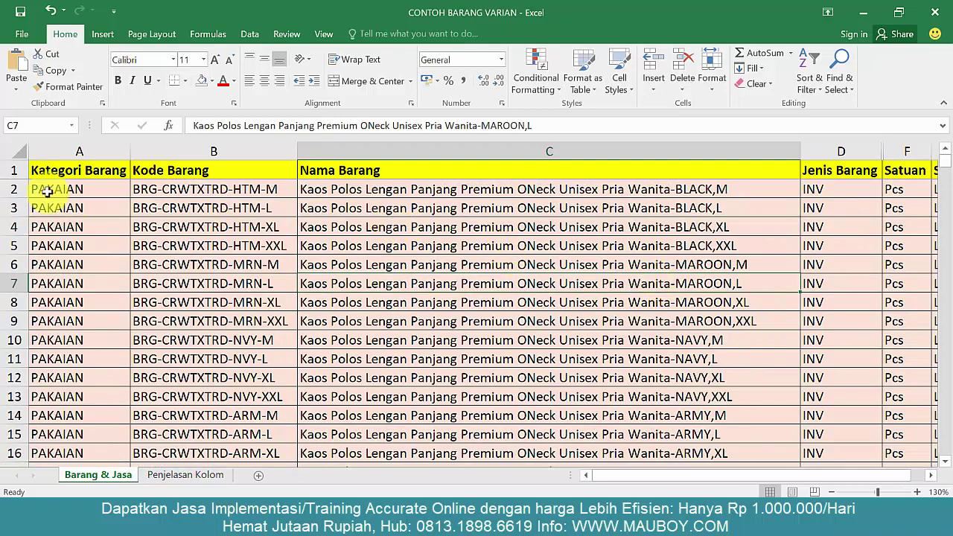
Select item rows 2 to 14, and inspect the Satuan, Satuan #2 and Rasio Satuan #2 columns
left_click_drag(16, 188, 22, 415)
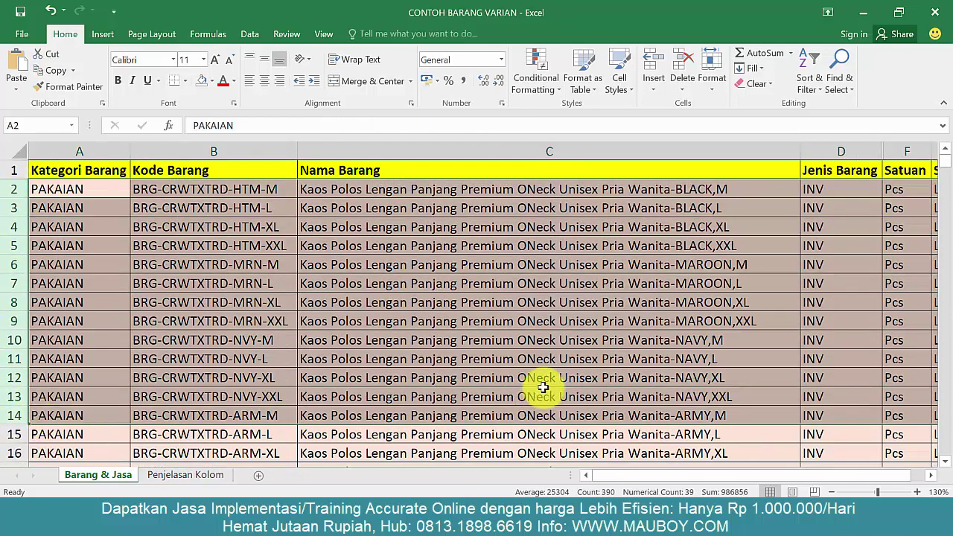
left_click(546, 384)
mouse_move(720, 476)
left_mouse_down()
mouse_move(739, 480)
mouse_move(730, 474)
left_mouse_up()
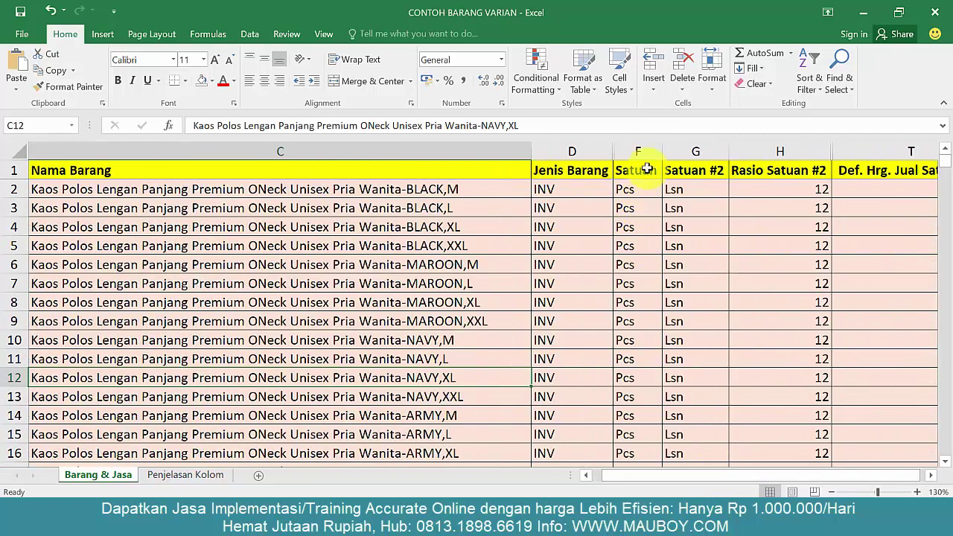
left_click(646, 152)
left_click(707, 152)
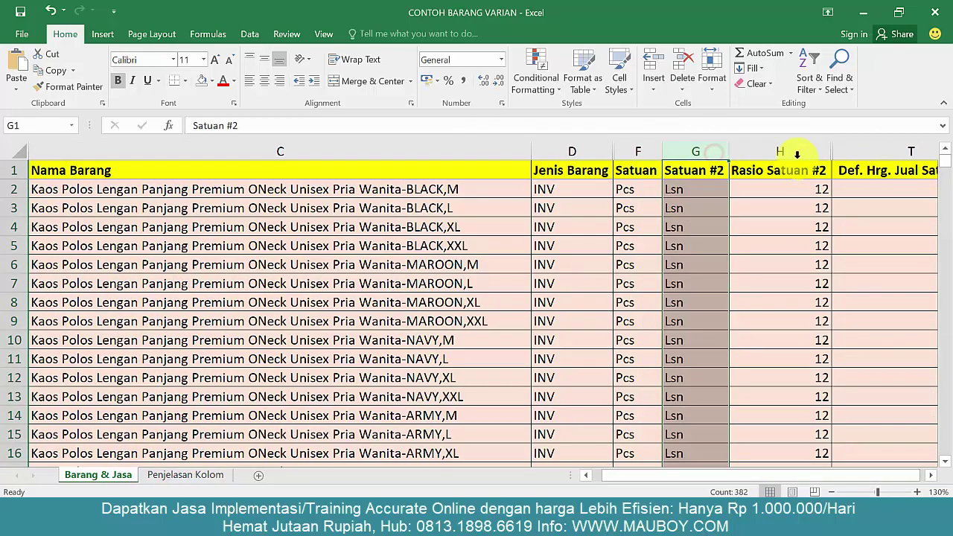
left_click(797, 150)
Examine the Def. Hrg. Jual Satuan #1 selling prices and the PPN column of the item list
left_click_drag(795, 482, 811, 481)
left_click(436, 151)
scroll(426, 298, "down", 6)
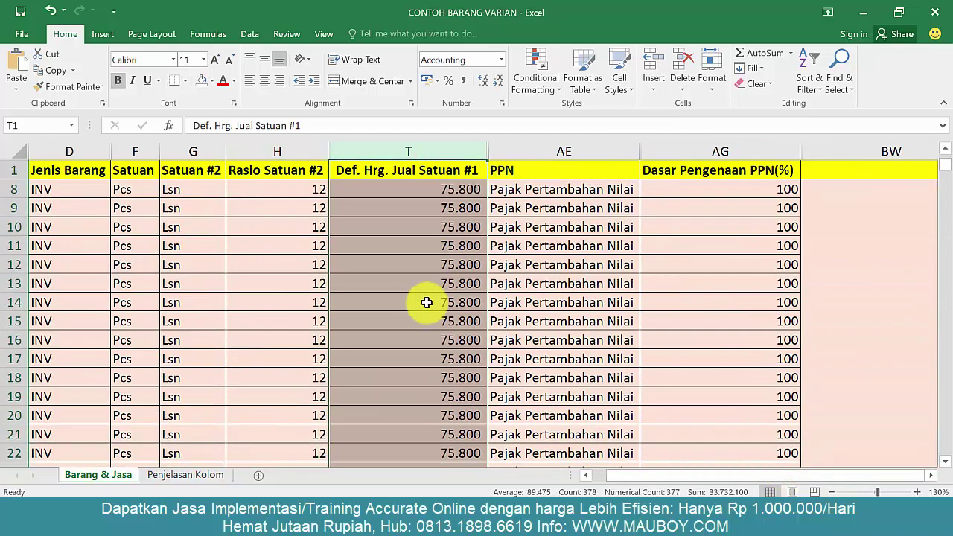
scroll(426, 302, "up", 6)
left_click(539, 264)
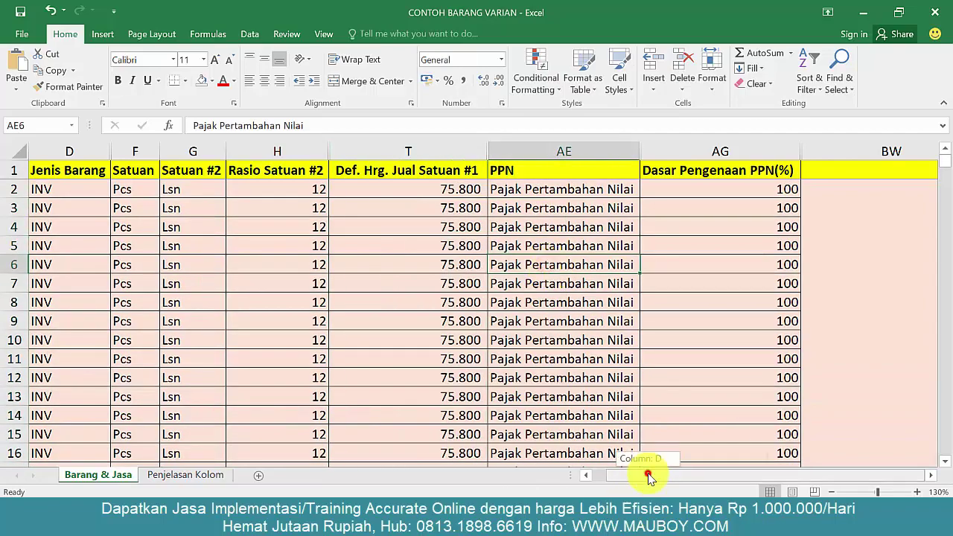
left_click_drag(638, 475, 626, 474)
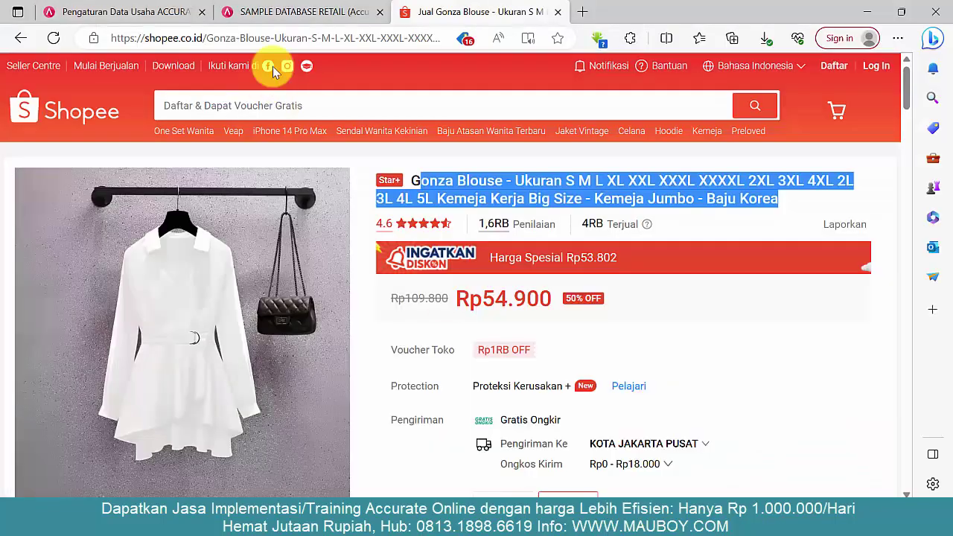
Switch to the Accurate Online database and close the Barang & Jasa form, discarding the unsaved new item
left_click(283, 8)
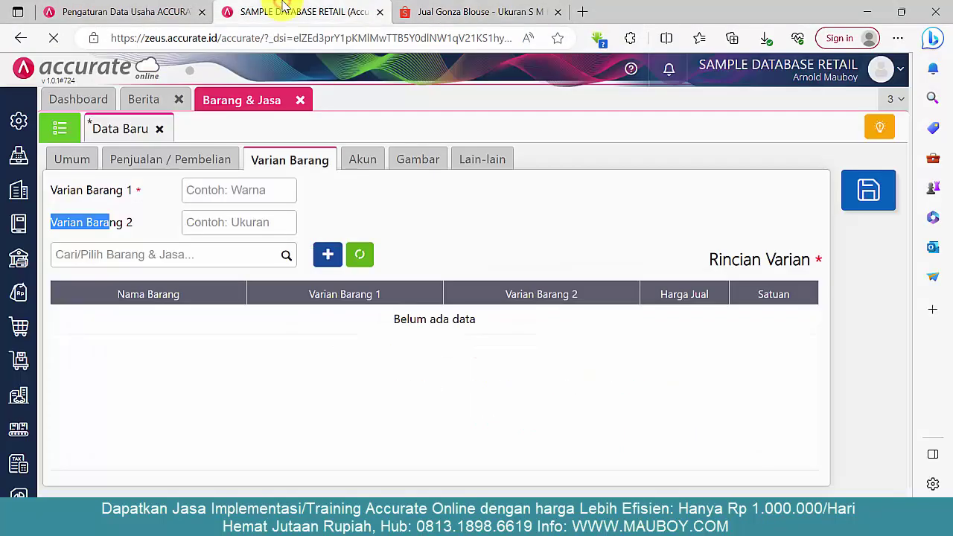
left_click(300, 100)
left_click(563, 313)
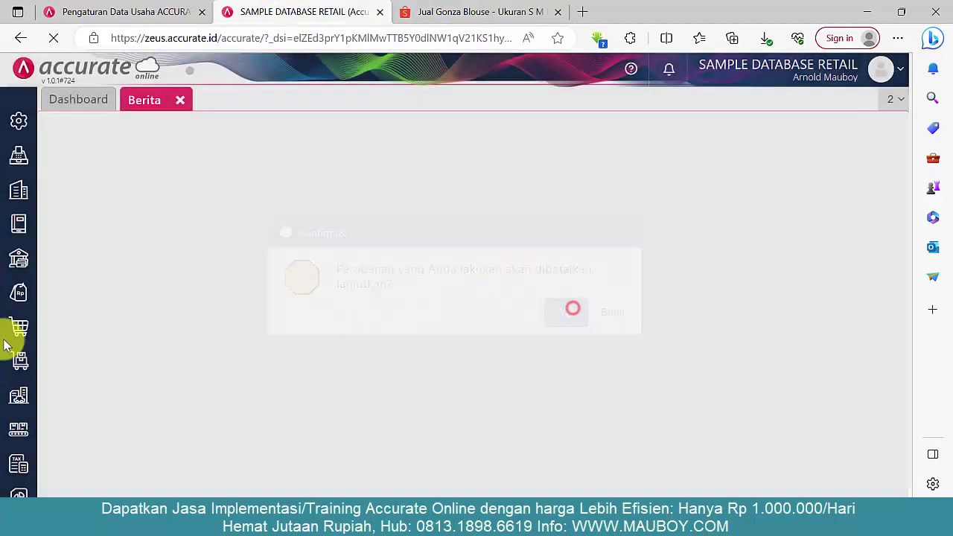
Open the Barang & Jasa item list from Persediaan and start an import from Excel
mouse_move(17, 358)
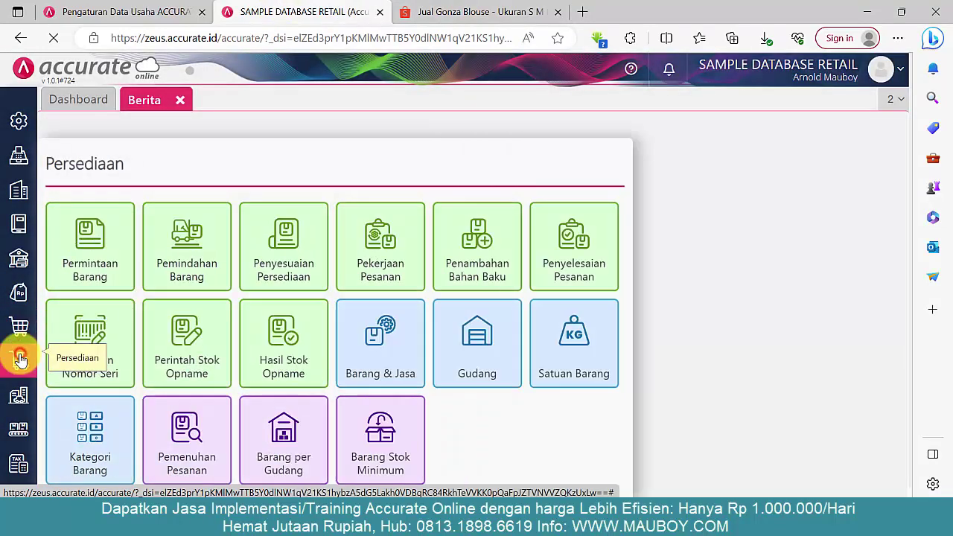
left_click(382, 361)
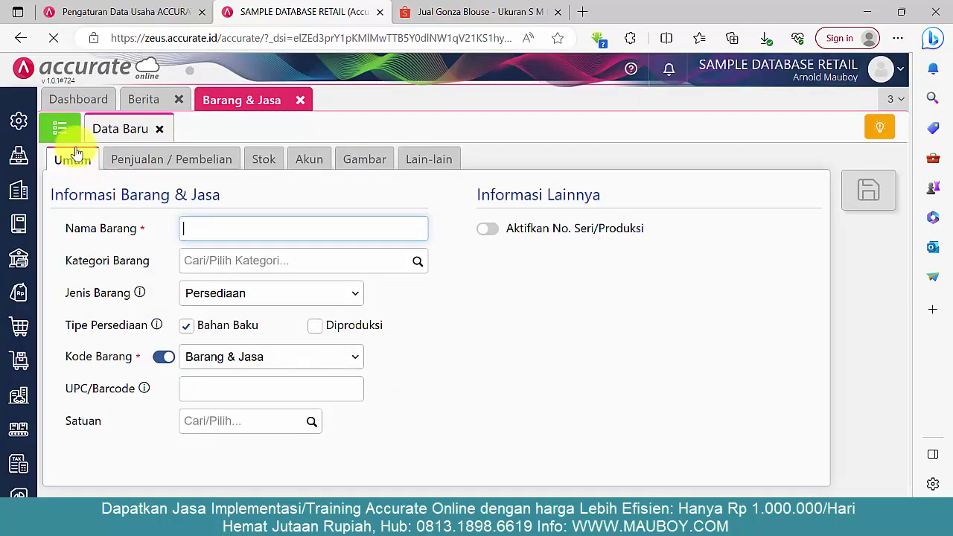
left_click(60, 129)
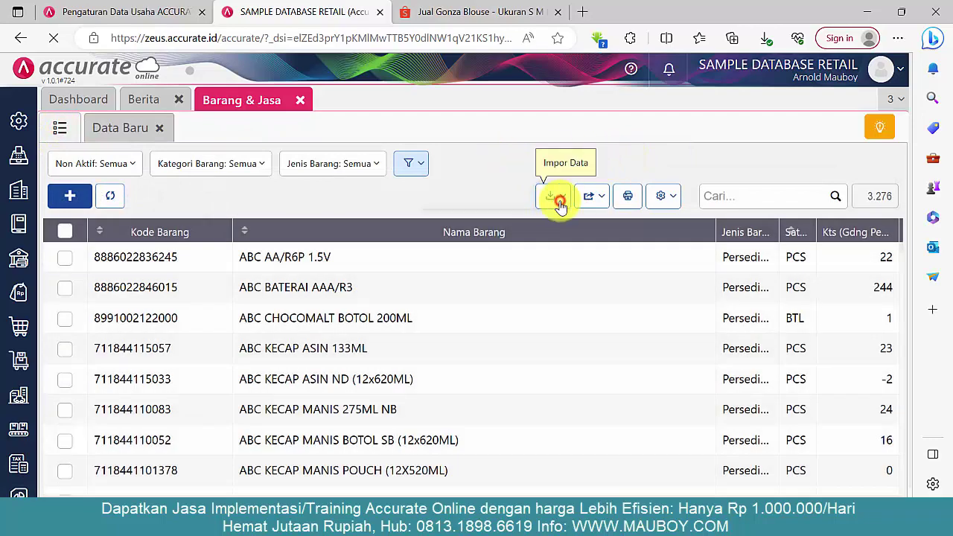
left_click(558, 201)
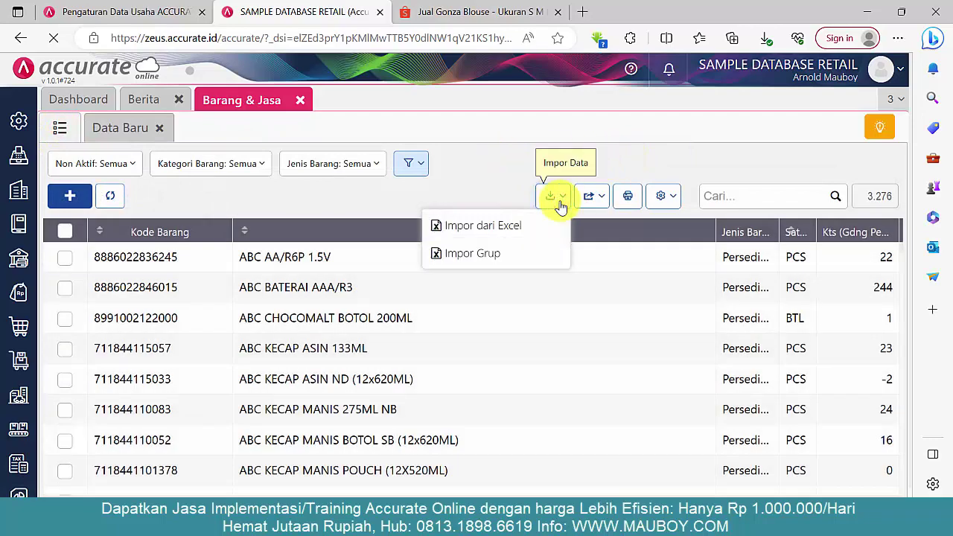
left_click(483, 230)
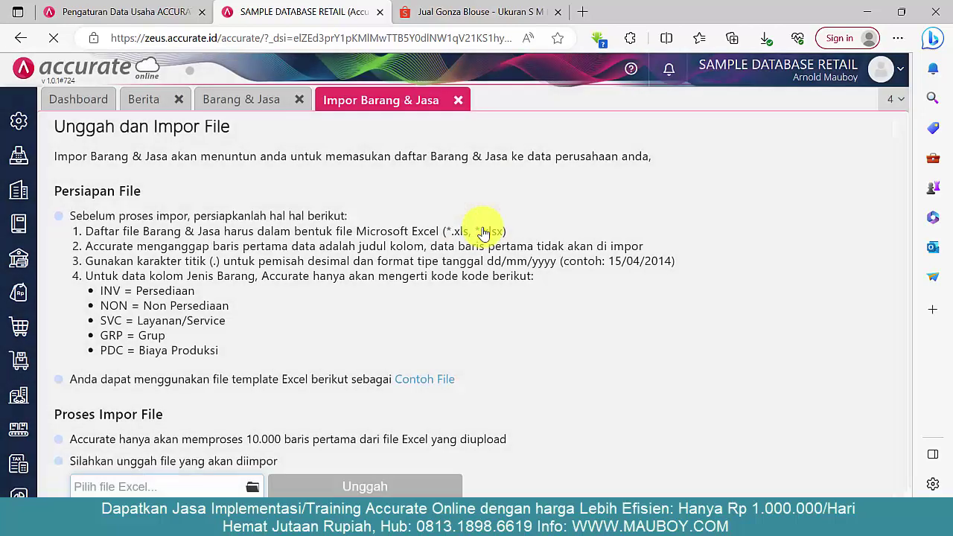
Download the sample import template (Contoh File) and open item-import-id.xlsx in Excel
left_click(411, 381)
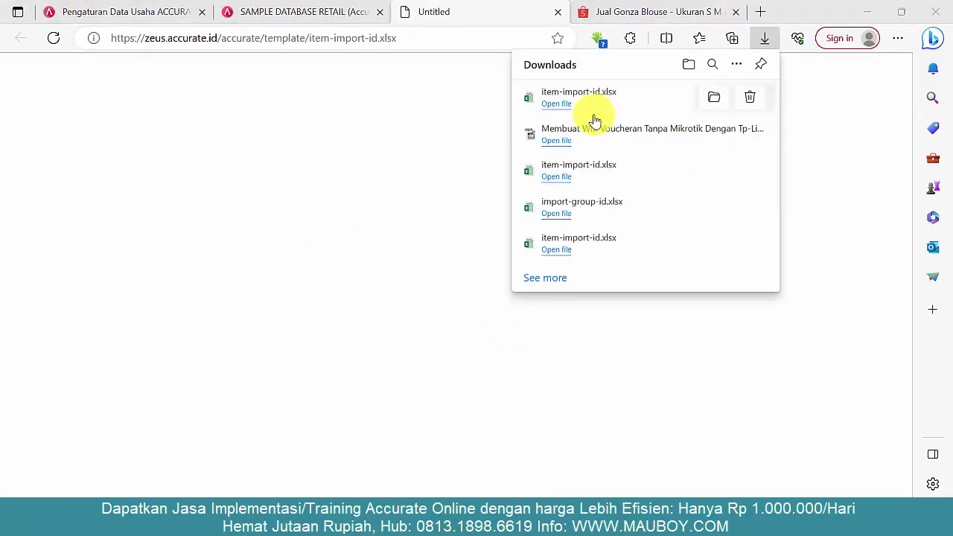
left_click(553, 106)
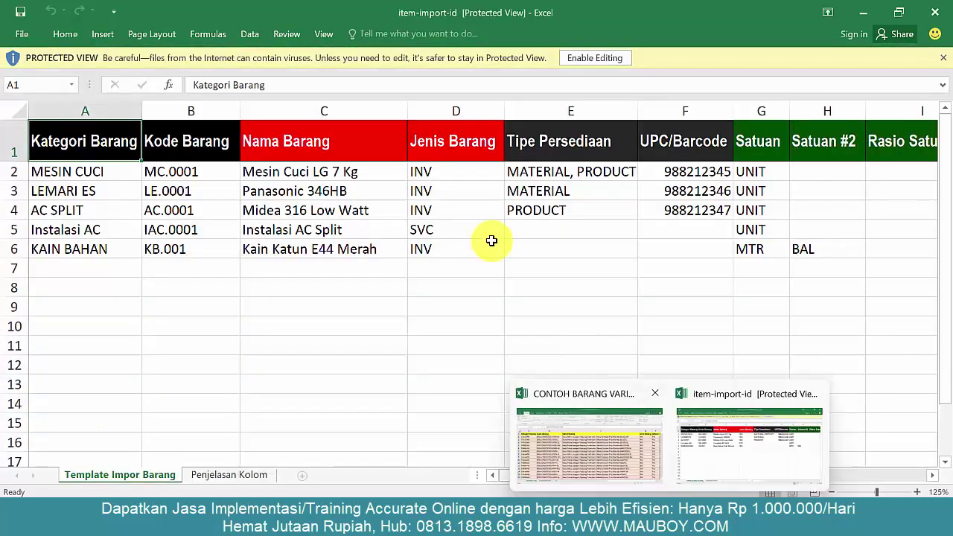
left_click(492, 241)
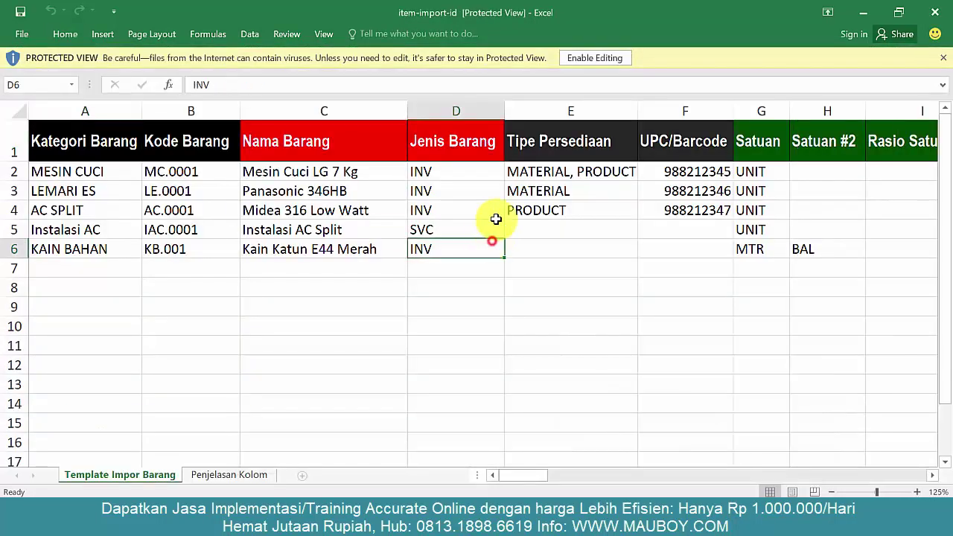
Enable editing of the template and find the Jenis Barang row's description on the Penjelasan Kolom sheet
left_click(589, 51)
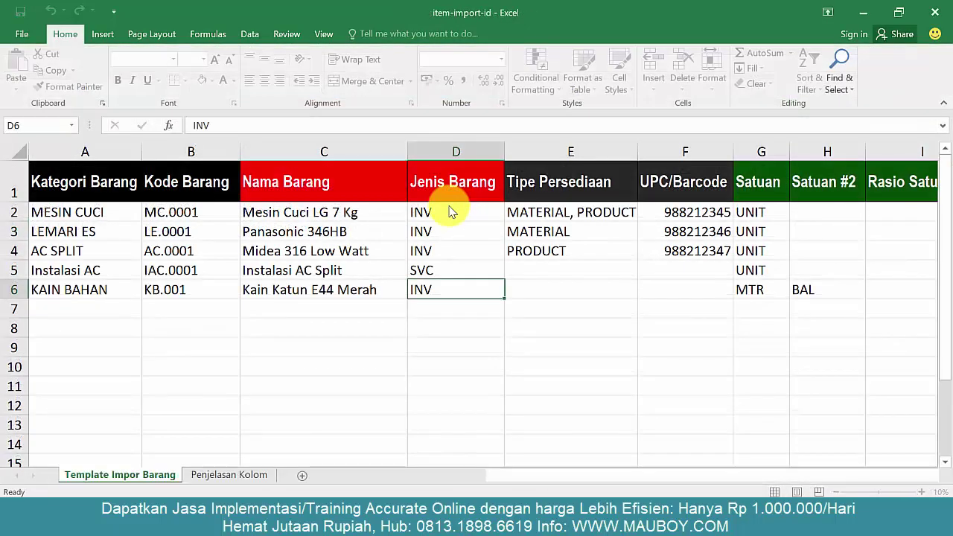
left_click_drag(450, 212, 447, 290)
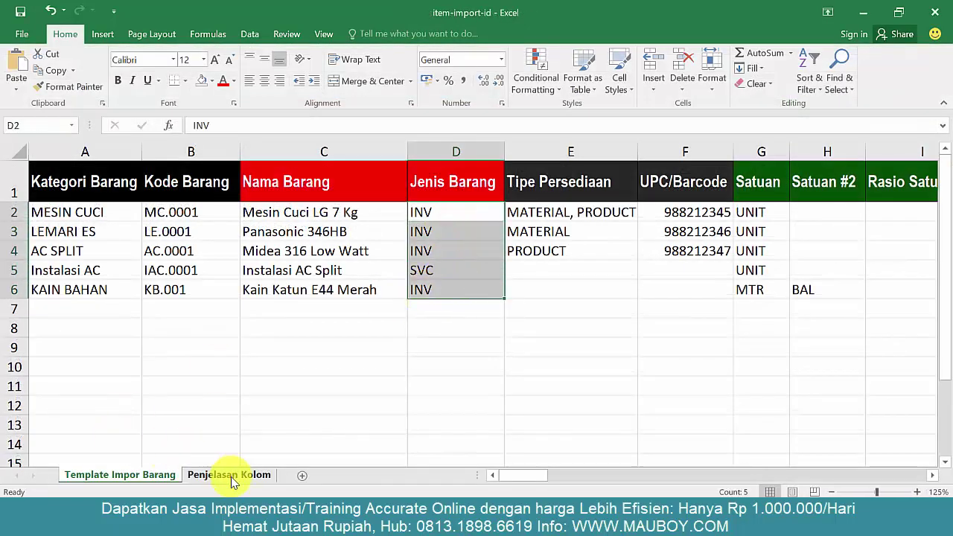
left_click(229, 474)
left_click(350, 310)
left_click(16, 290)
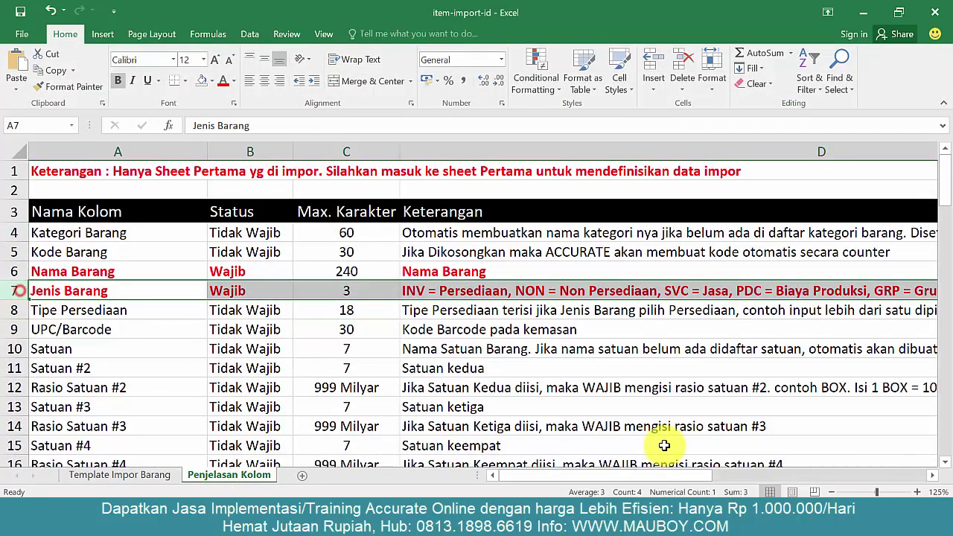
left_click_drag(610, 476, 659, 479)
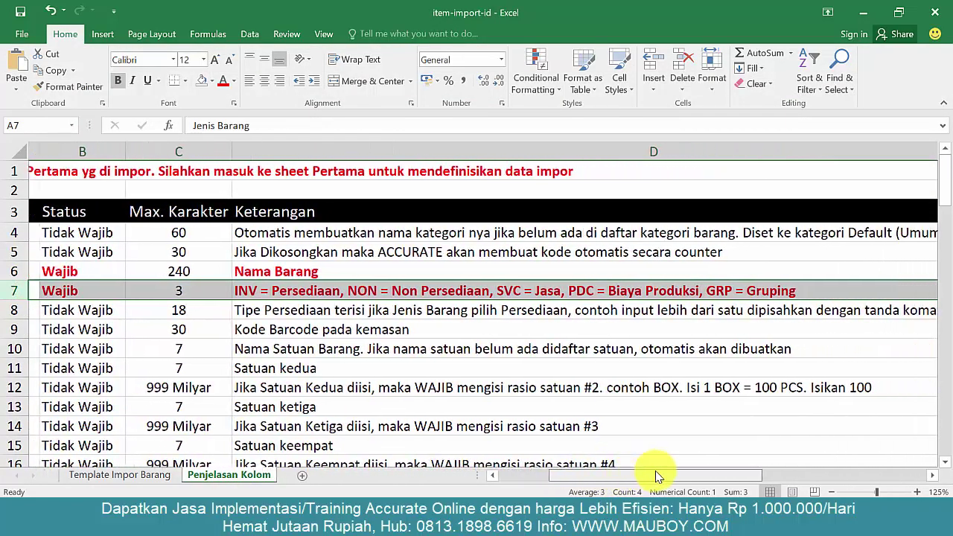
Append ", VAR = Varian" after GRP = Gruping in the Jenis Barang description in cell D7
left_click(795, 291)
double_click(795, 291)
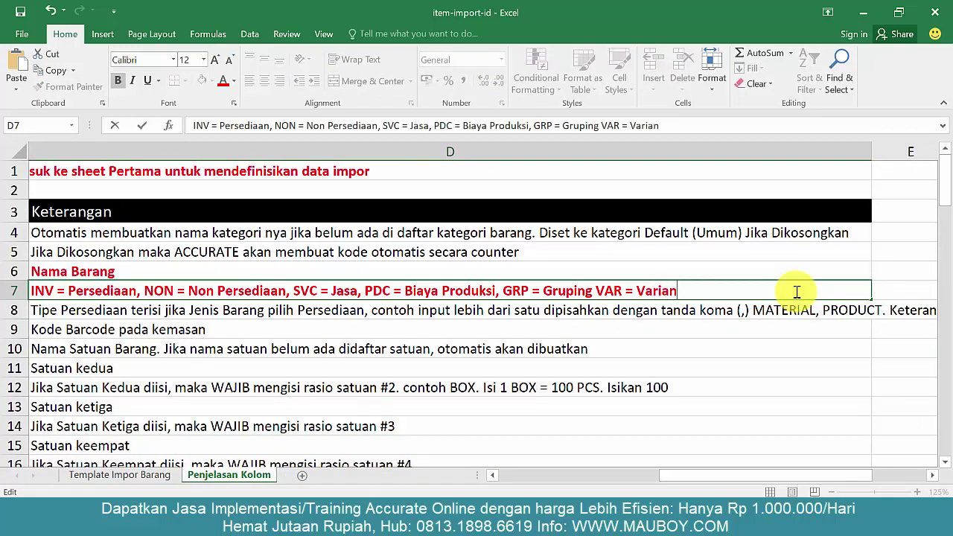
type("VAR = Varian")
key("Return")
left_click(717, 291)
double_click(712, 290)
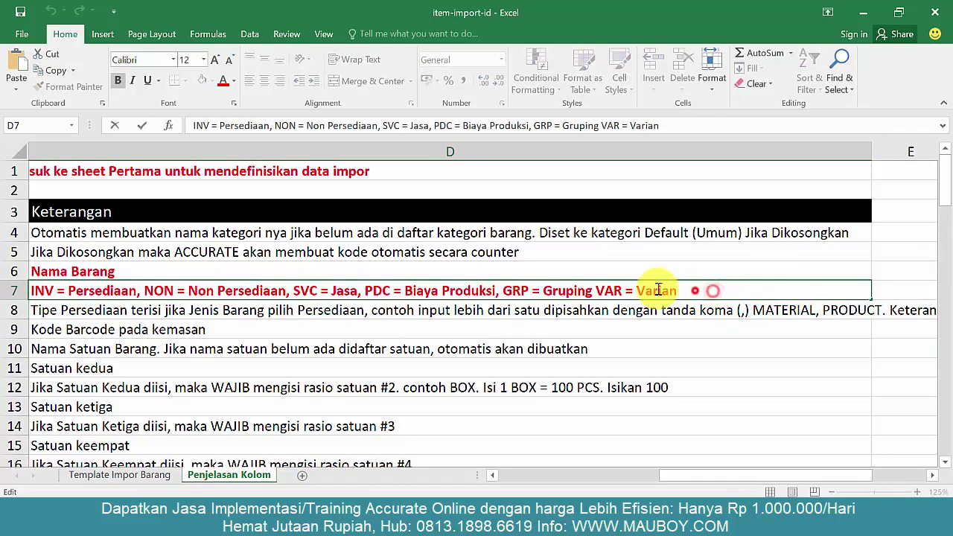
left_click_drag(658, 290, 605, 290)
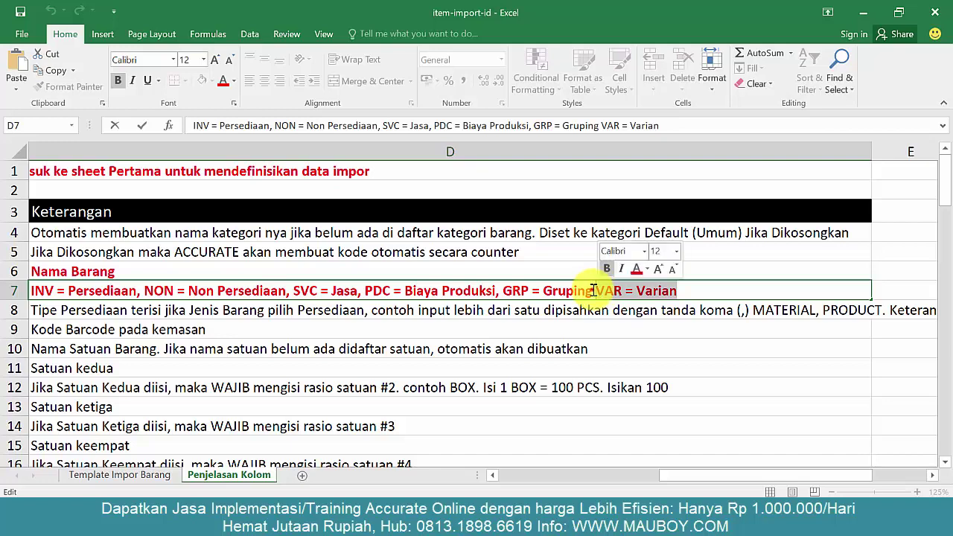
left_click(594, 290)
type(",")
left_click(691, 252)
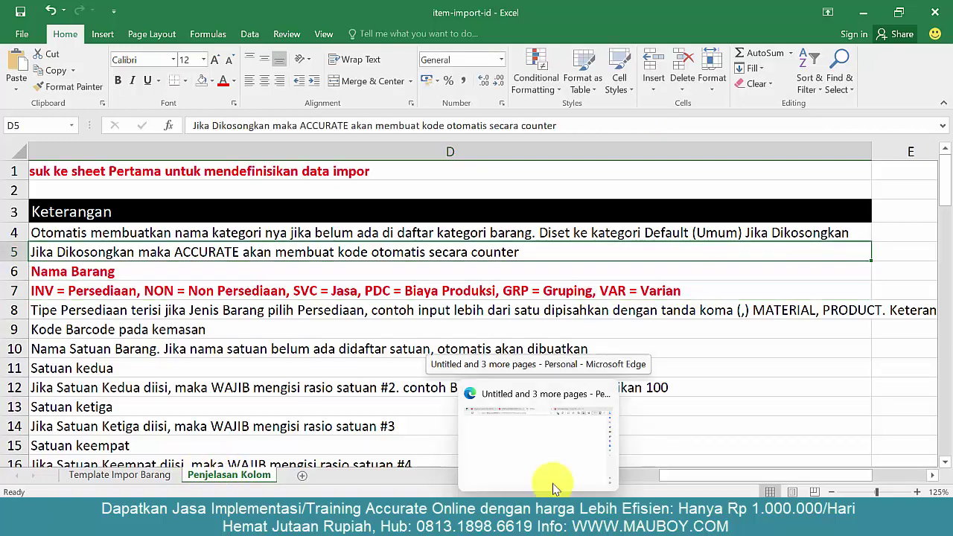
Review the Jenis Barang type codes in row 7 of the Penjelasan Kolom sheet
left_click(534, 308)
left_click(20, 291)
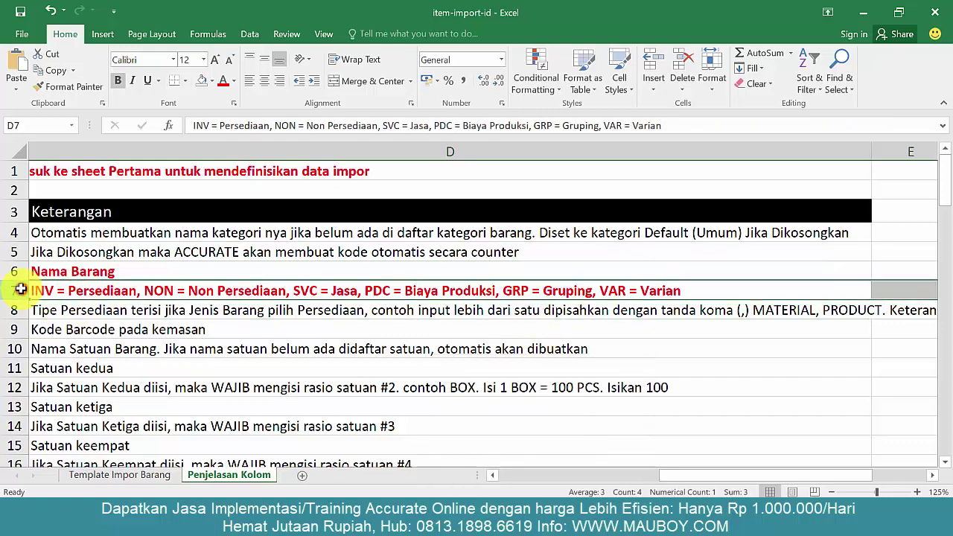
left_click(413, 315)
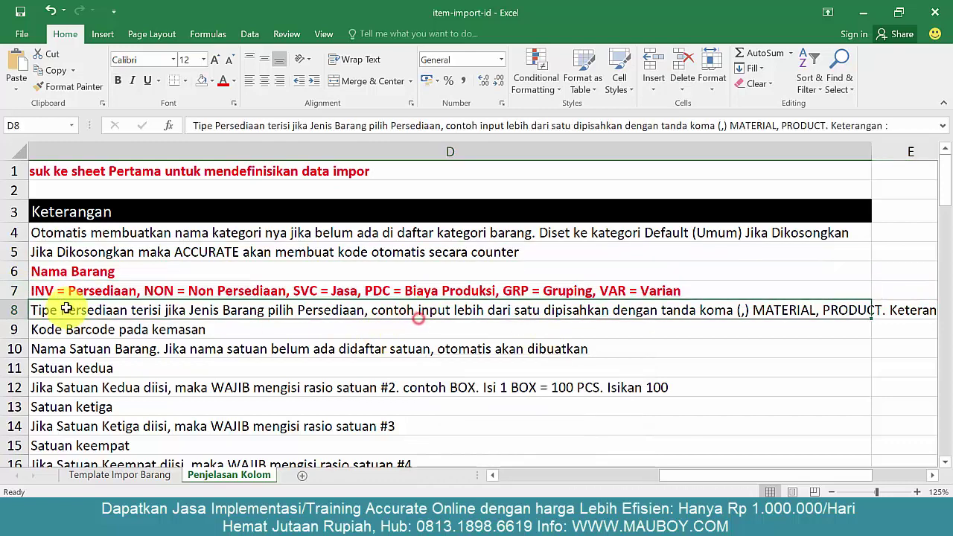
left_click(20, 291)
left_click(516, 315)
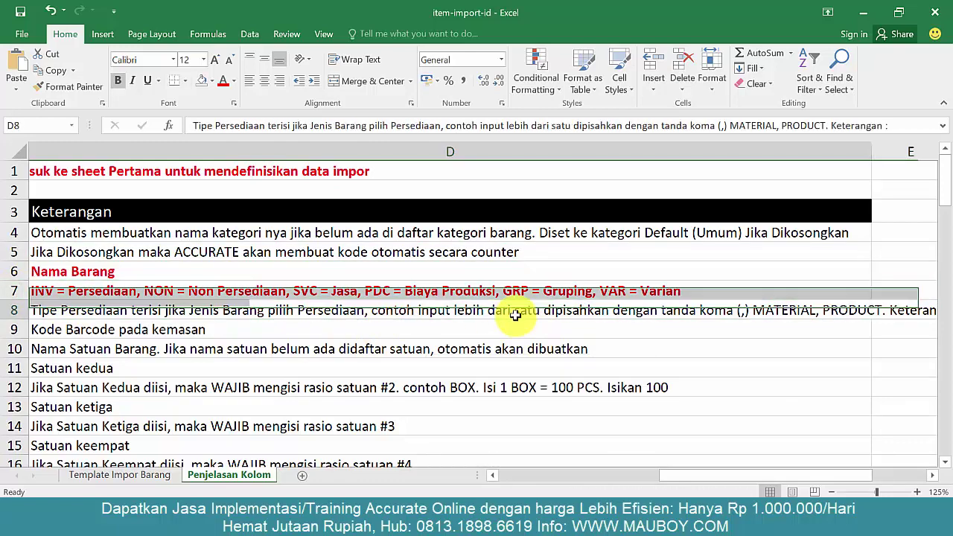
left_click(19, 291)
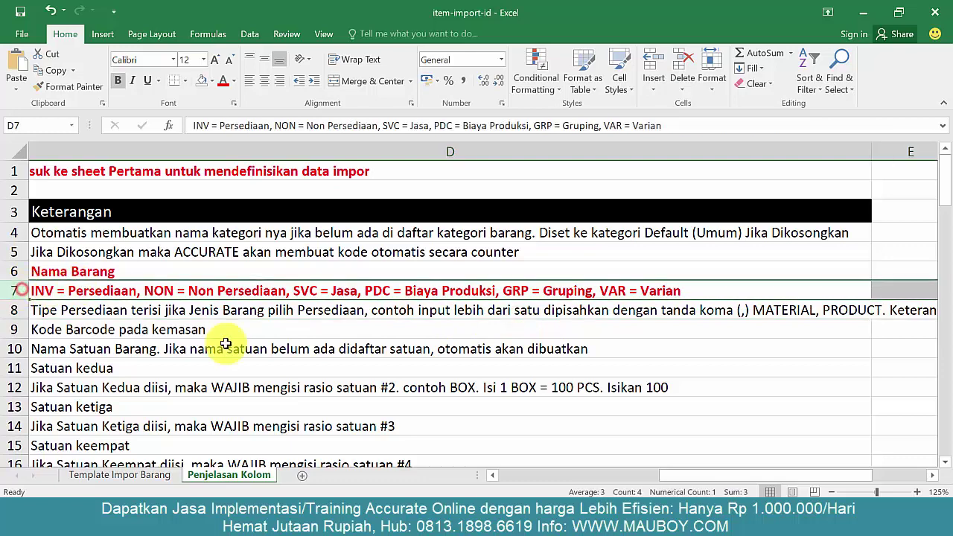
left_click(289, 312)
Switch to the Accurate Online database, close Impor Barang & Jasa and return to the new item form
left_click(478, 398)
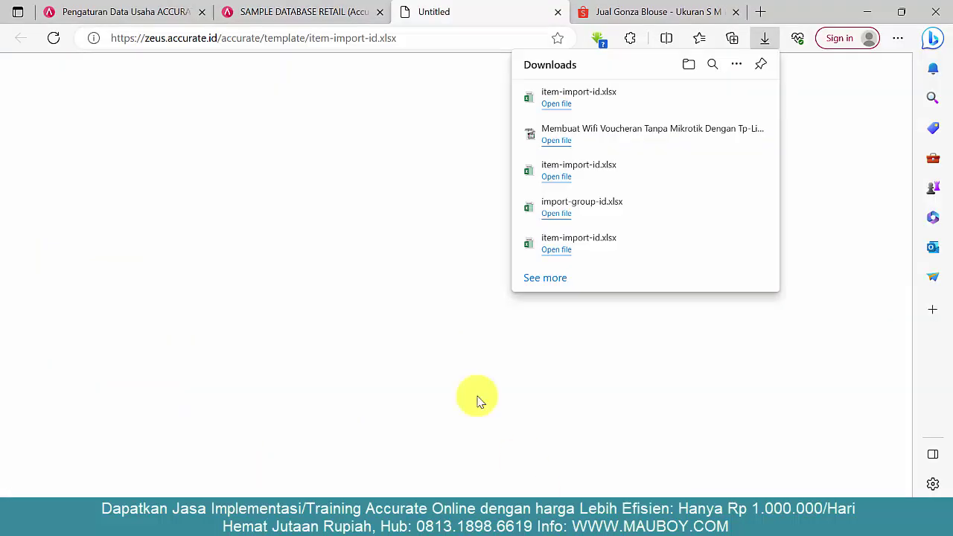
left_click(298, 11)
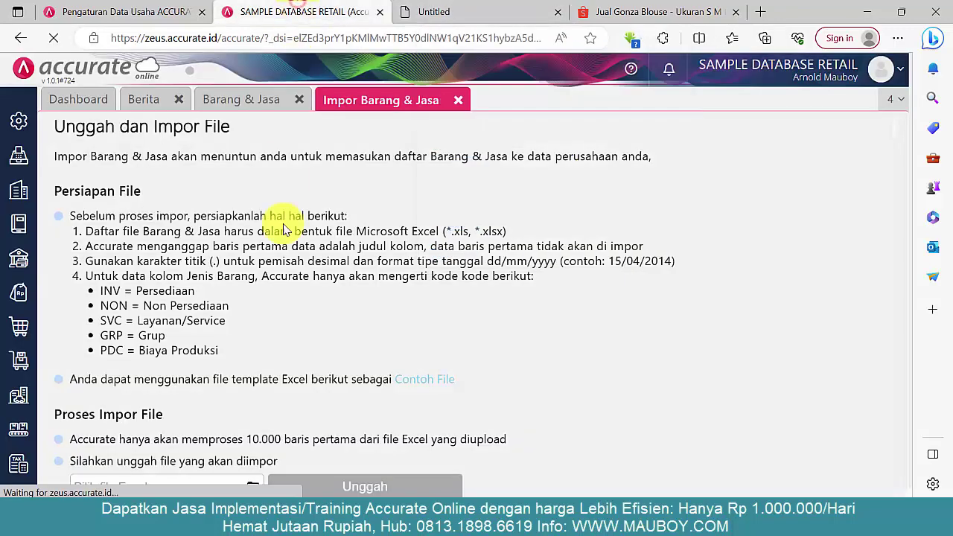
left_click(458, 100)
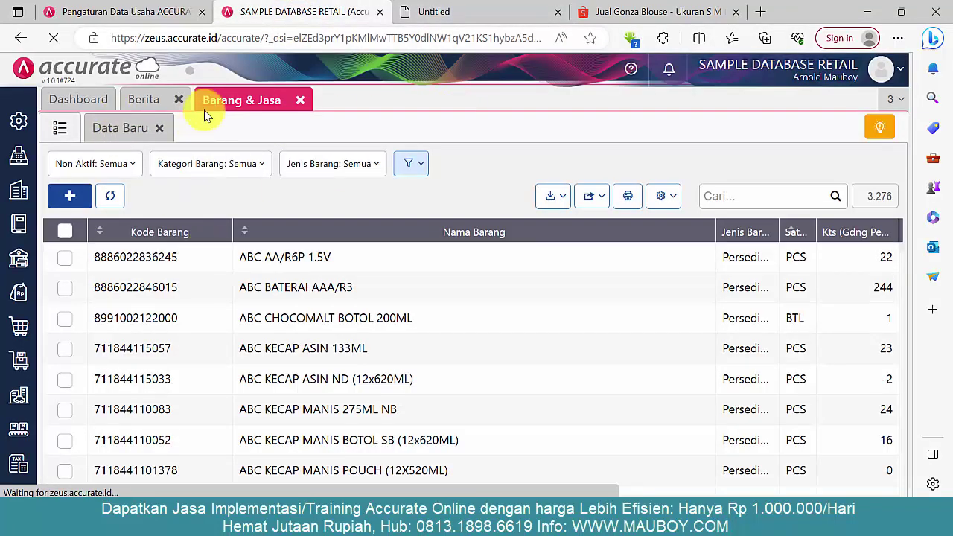
left_click(113, 138)
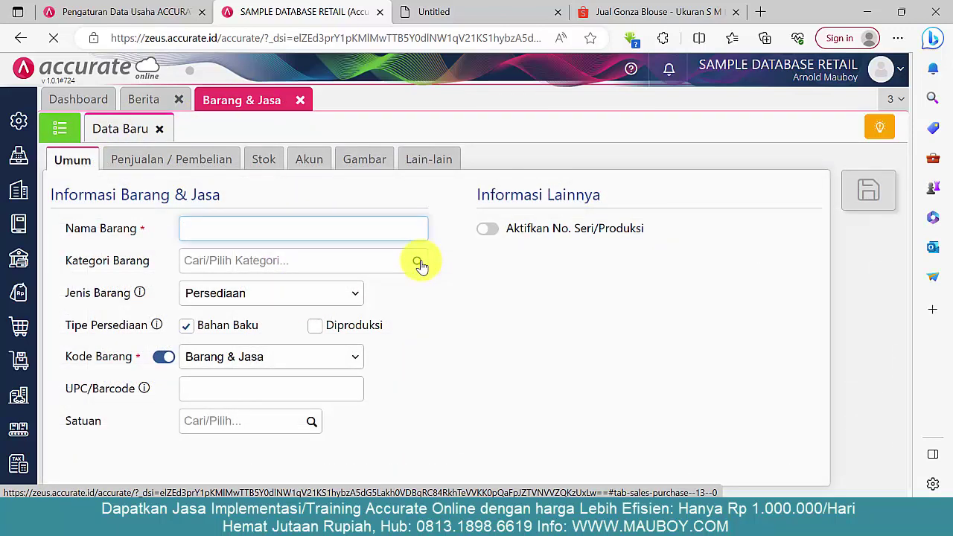
Check the category column in the CONTOH BARANG VARIAN workbook and set the new item's Kategori Barang to Pakaian
left_click(389, 261)
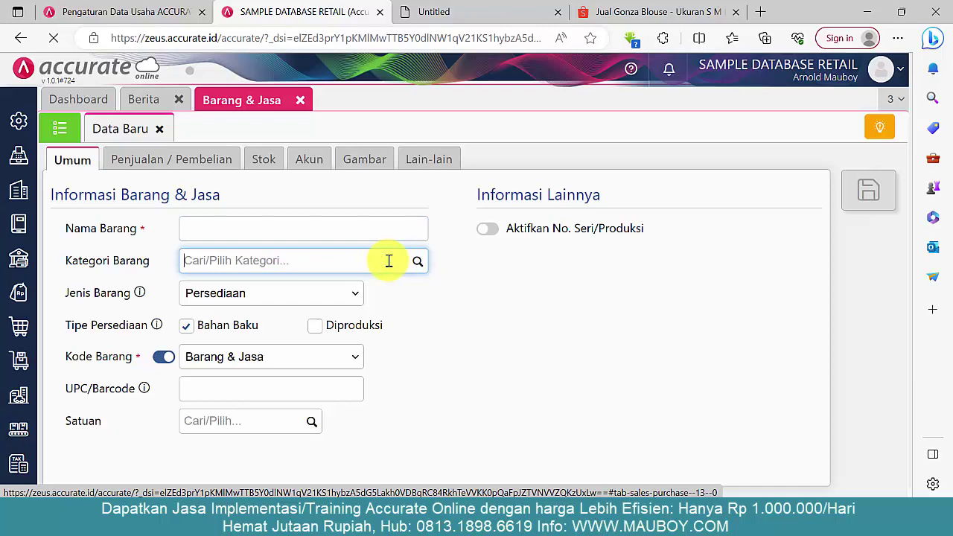
key("alt+Tab")
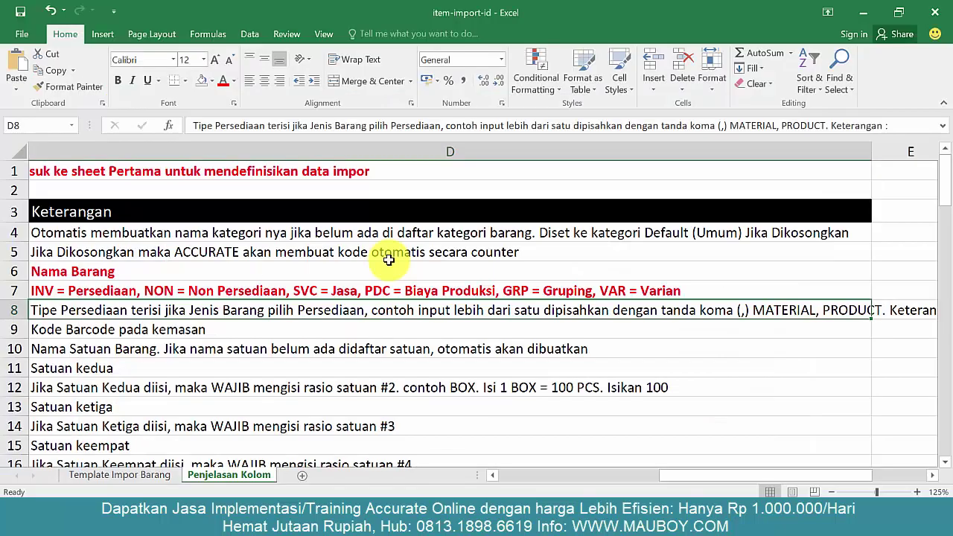
left_click(130, 475)
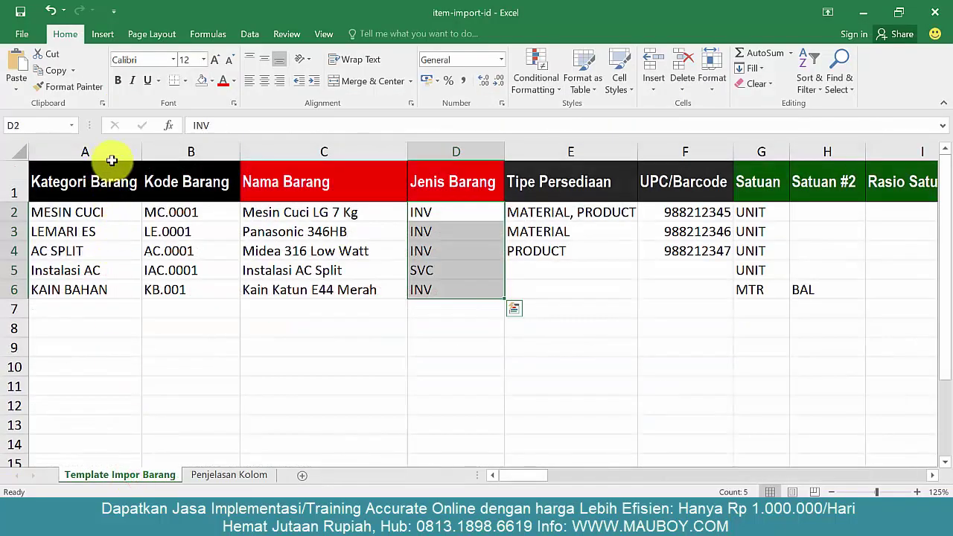
left_click(190, 178)
mouse_move(538, 525)
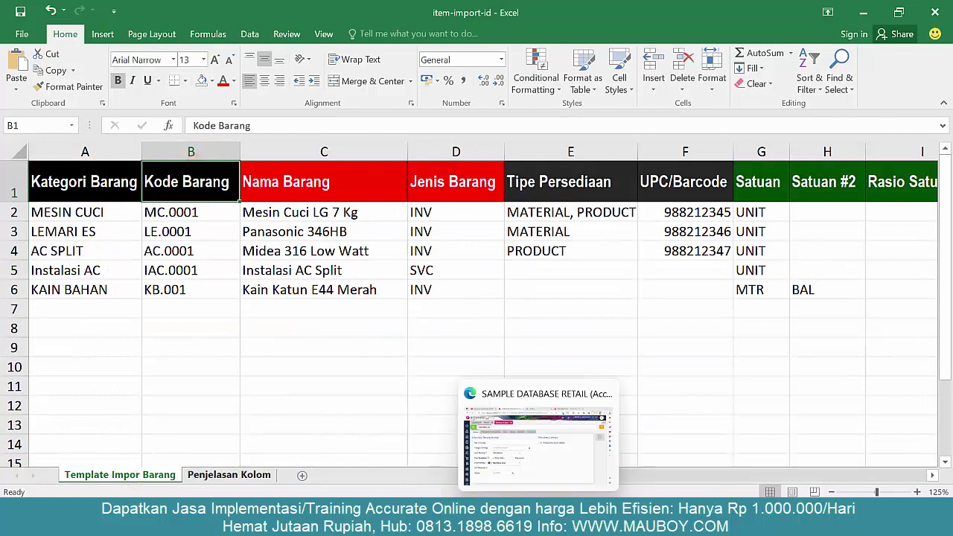
mouse_move(700, 525)
left_click(574, 447)
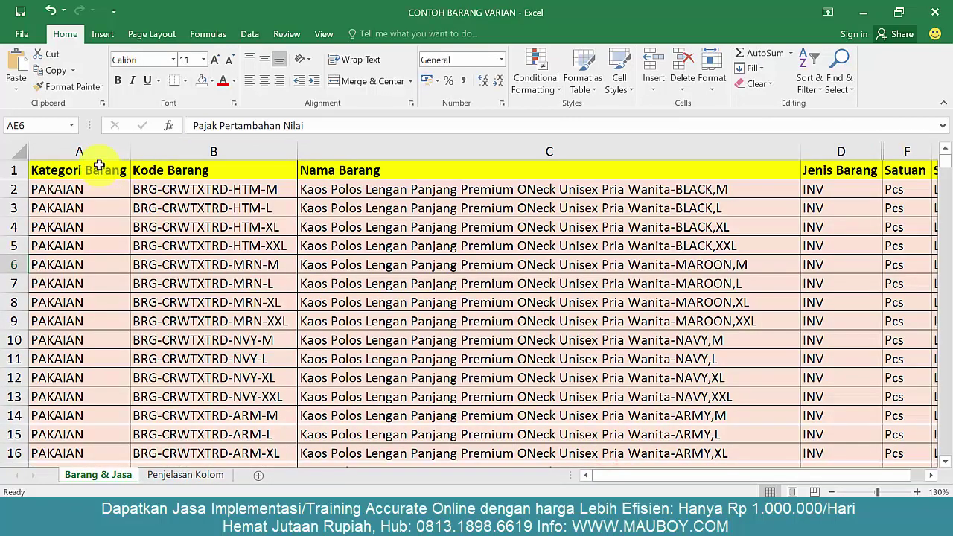
left_click(99, 157)
key("alt+Tab")
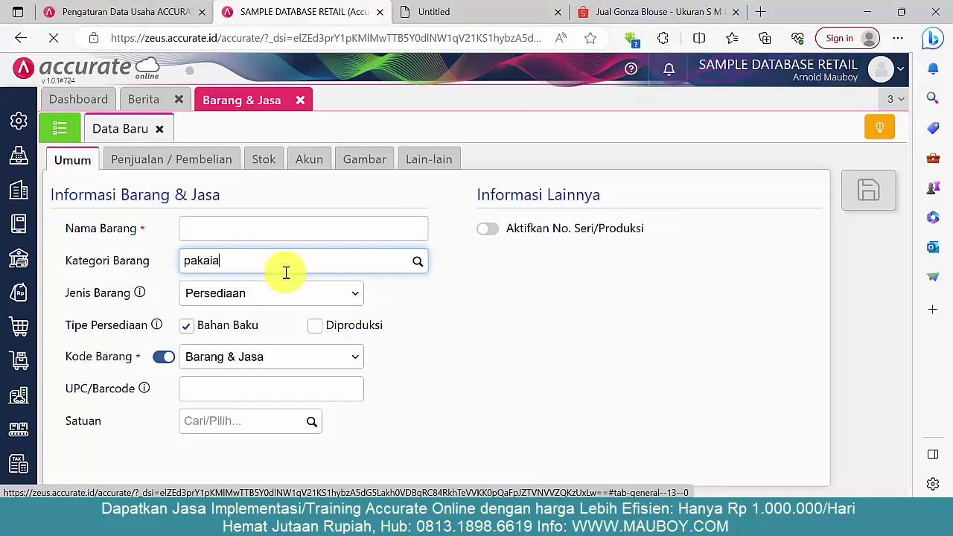
type("pakaian")
left_click(285, 289)
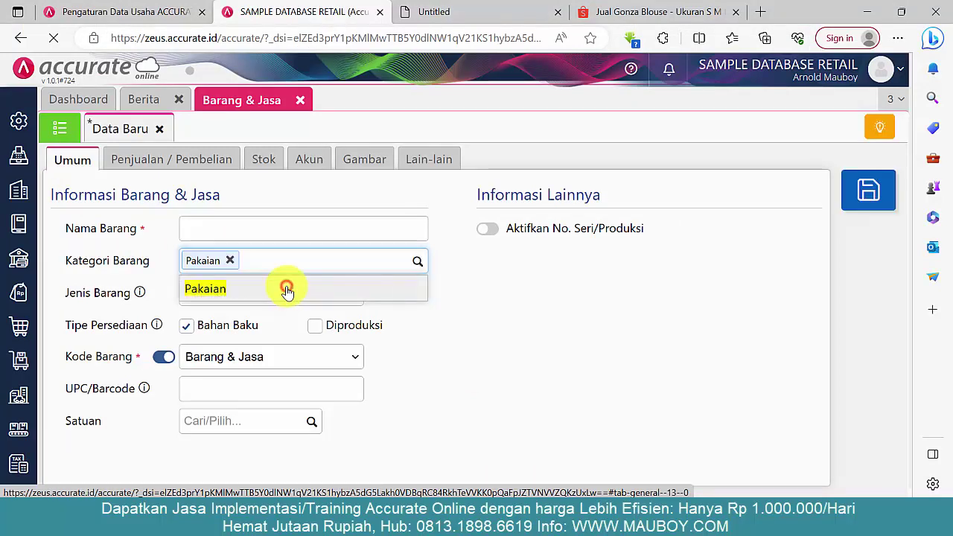
Copy "Kaos Polos Lengan Panjang Premium ONeck Unisex Pria Wanita" from workbook cell C2 into Nama Barang and set Jenis Barang to Varian
left_click(236, 218)
key("alt+Tab")
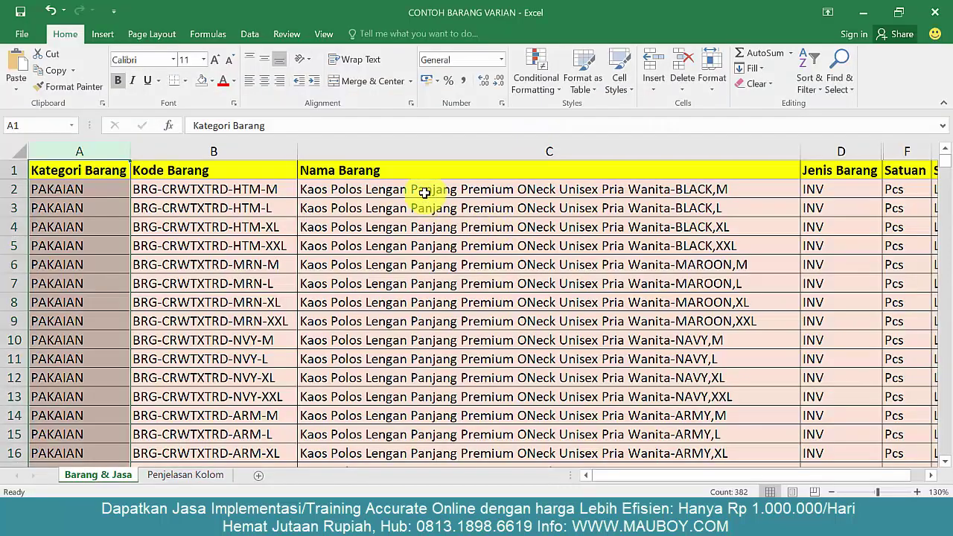
left_click(419, 192)
double_click(314, 191)
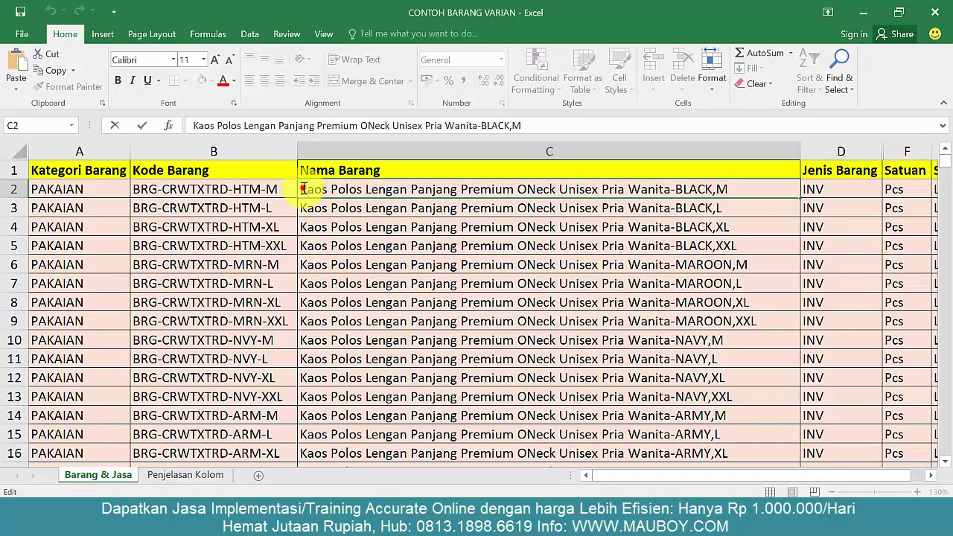
left_click_drag(304, 189, 661, 198)
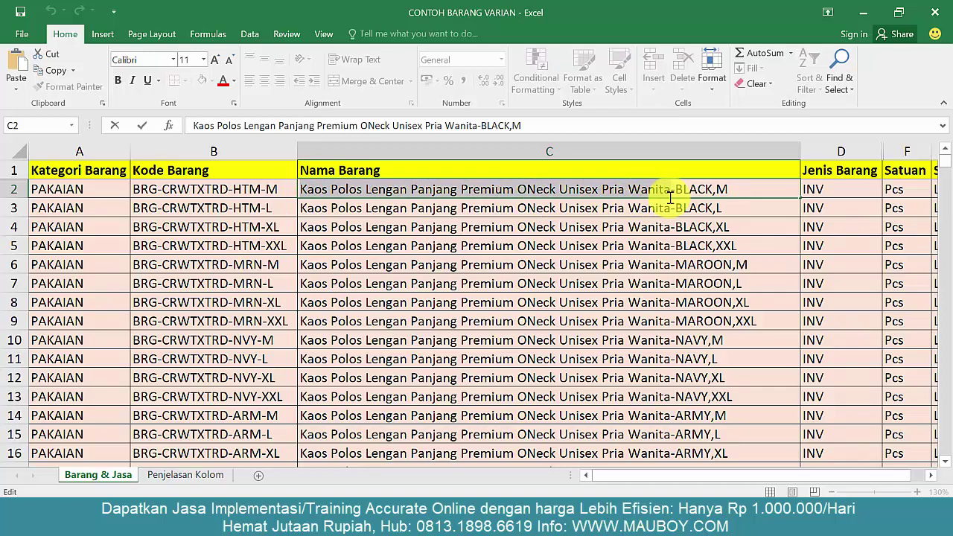
left_click_drag(670, 197, 691, 197)
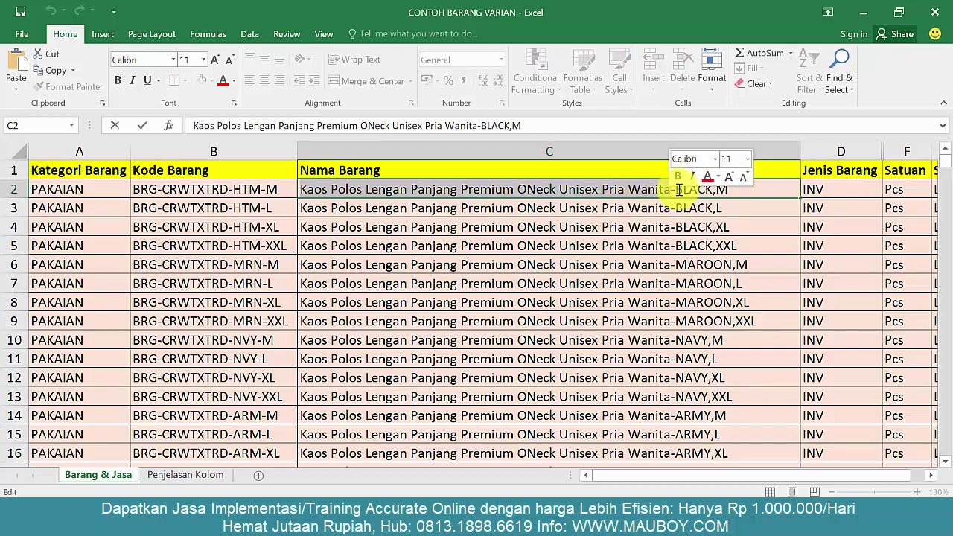
right_click(624, 189)
left_click(657, 217)
key("alt+Tab")
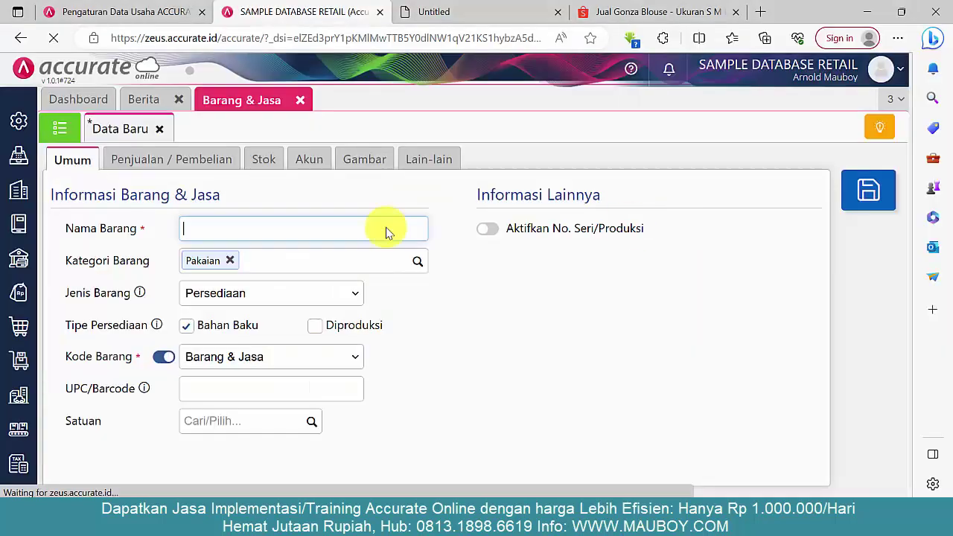
key("ctrl+v")
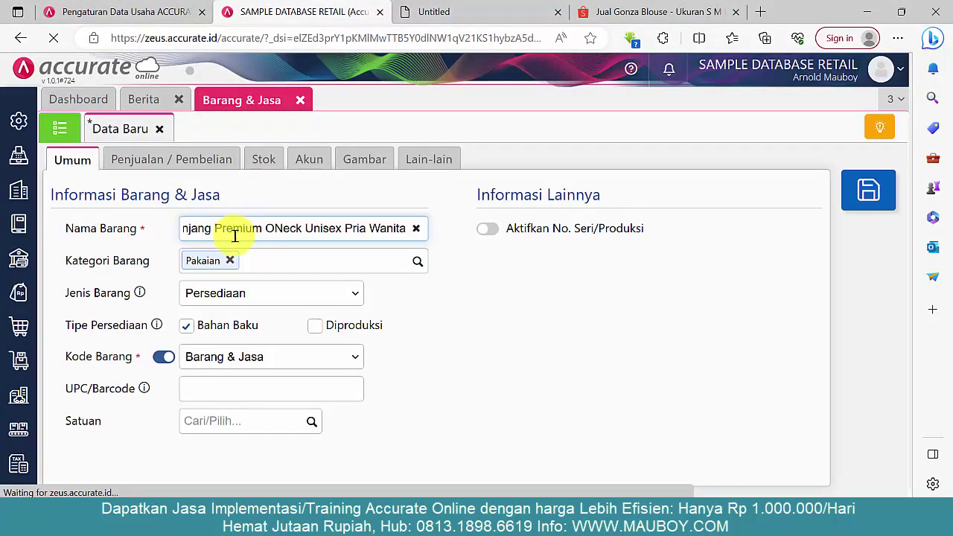
left_click(249, 296)
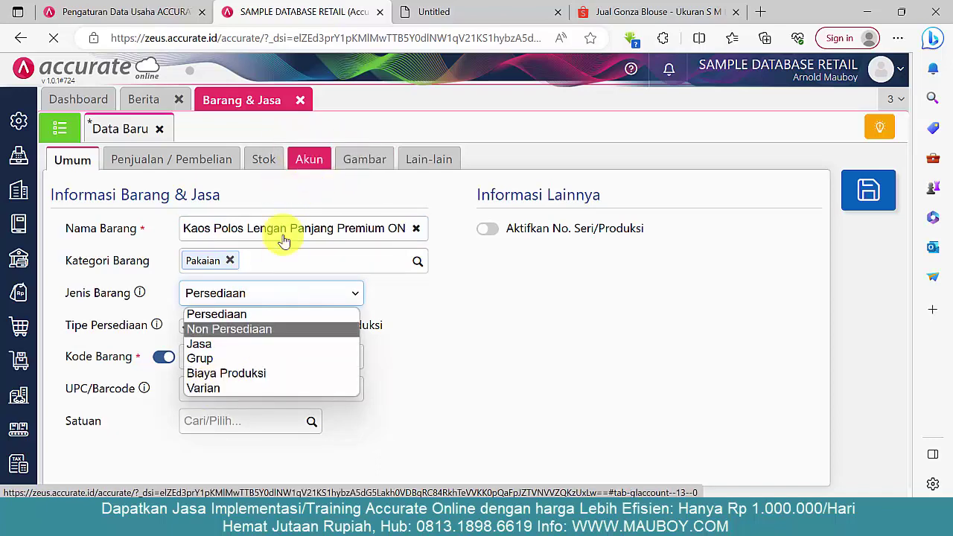
left_click(210, 387)
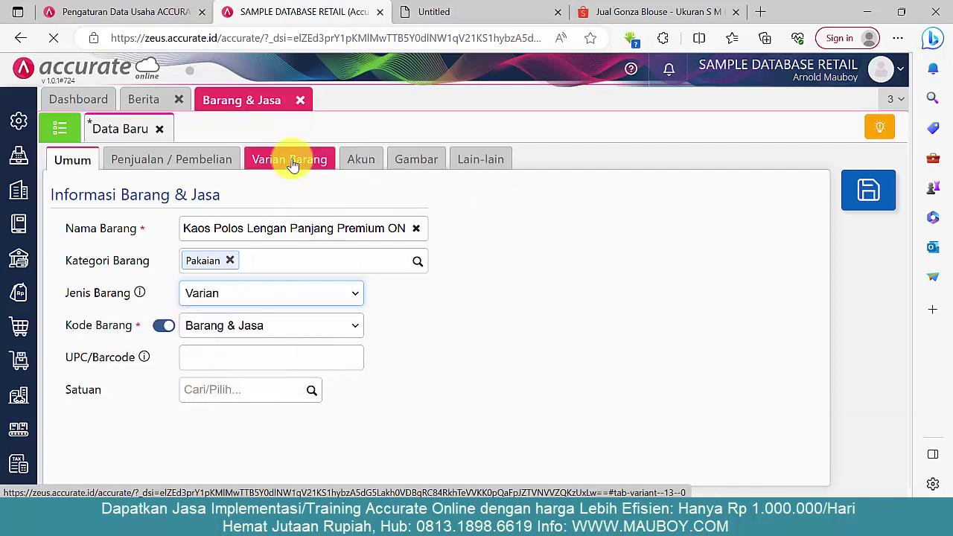
Copy the base code BRG-CRWTXTRD from cell B2 of CONTOH BARANG VARIAN into the new item's UPC/Barcode
left_click(209, 358)
key("alt+Tab")
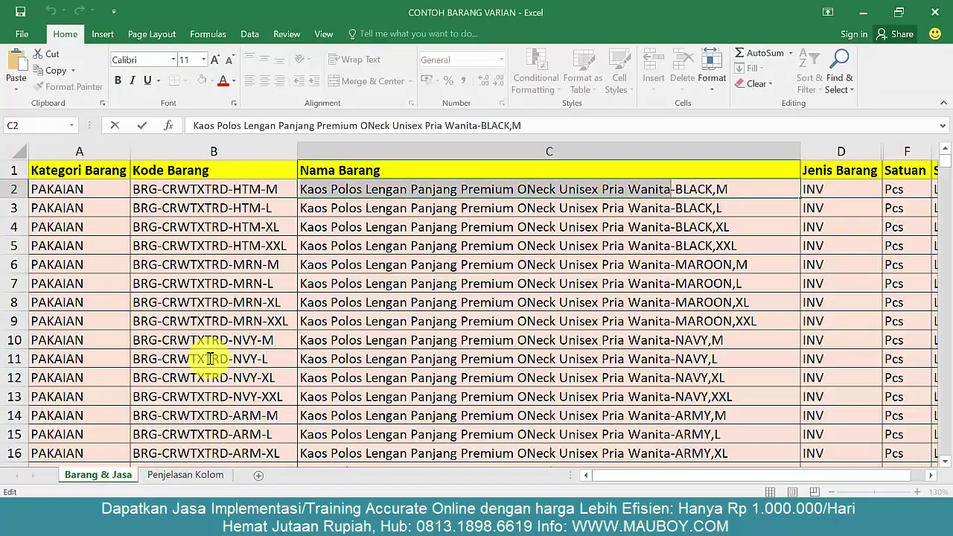
double_click(223, 189)
left_click_drag(227, 189, 126, 190)
right_click(159, 190)
left_click(187, 214)
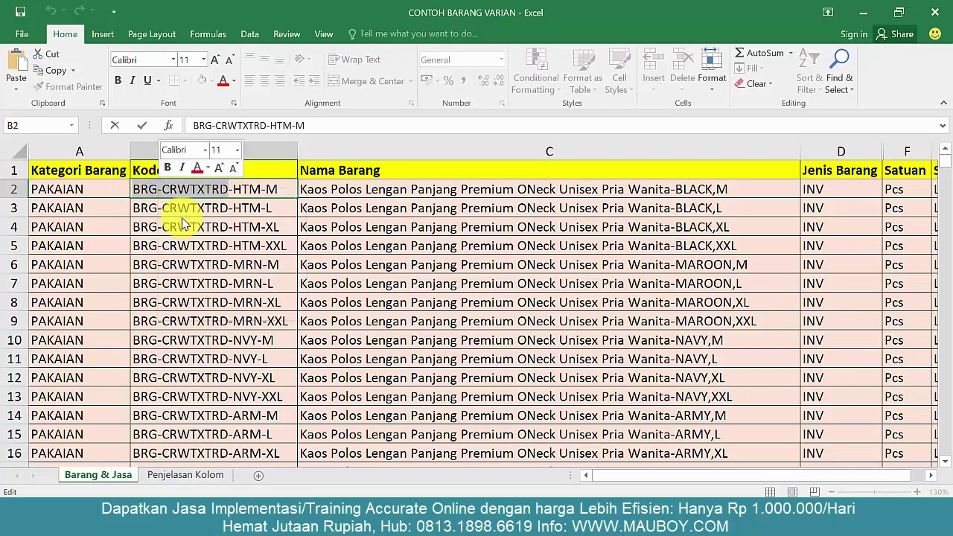
key("alt+Tab")
left_click(206, 361)
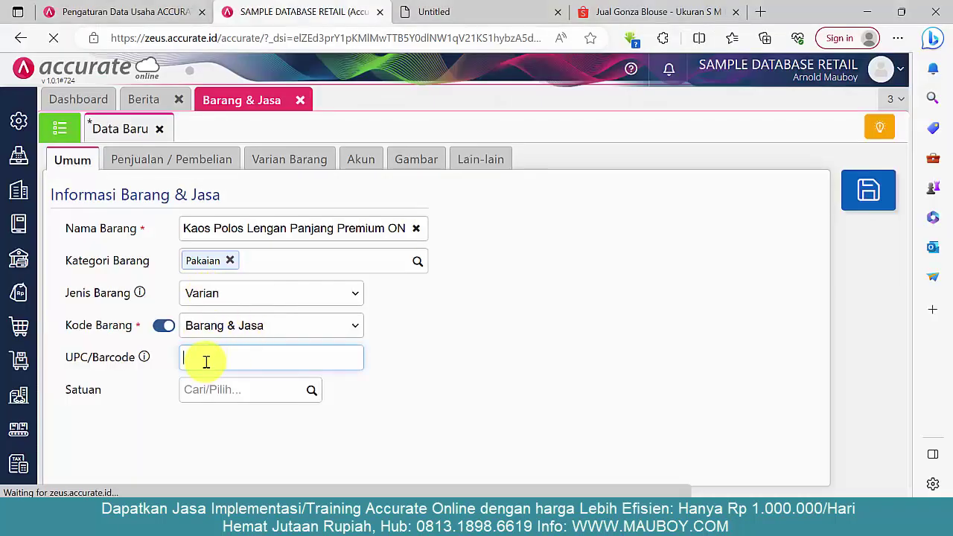
right_click(205, 361)
left_click(248, 215)
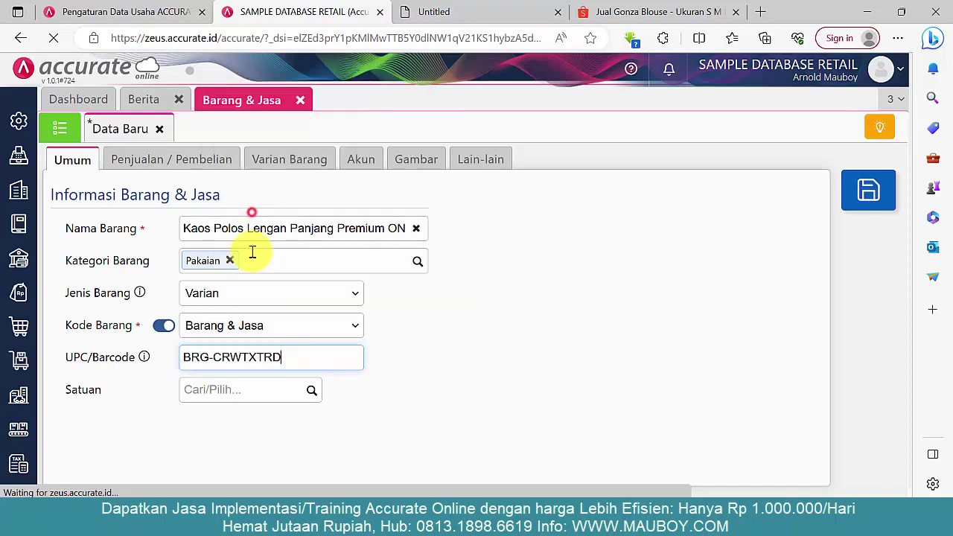
Set the new item's Satuan to PCS
left_click(311, 392)
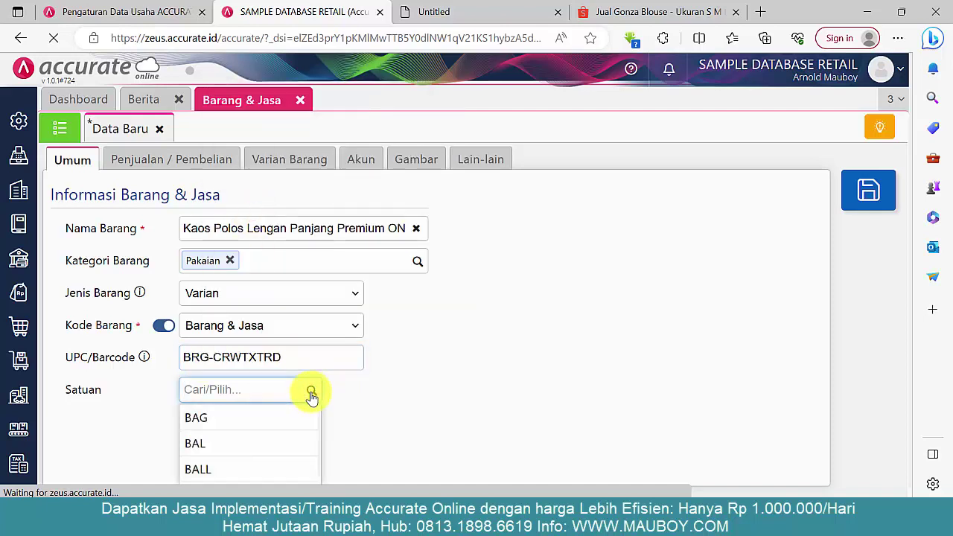
type("pcs")
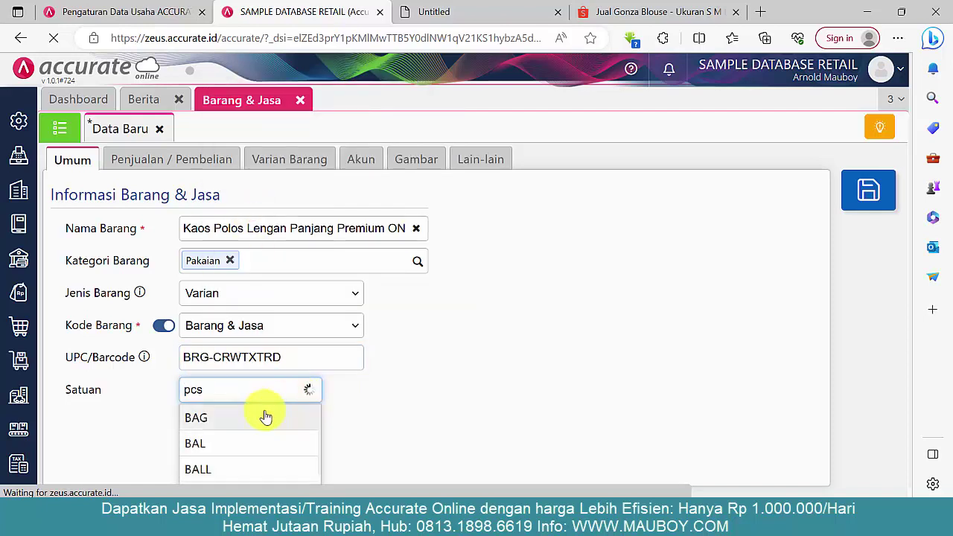
left_click(255, 417)
Check the Satuan, Satuan #2 and Rasio Satuan #2 columns in the CONTOH BARANG VARIAN workbook against the new item's Satuan field
key("alt+Tab")
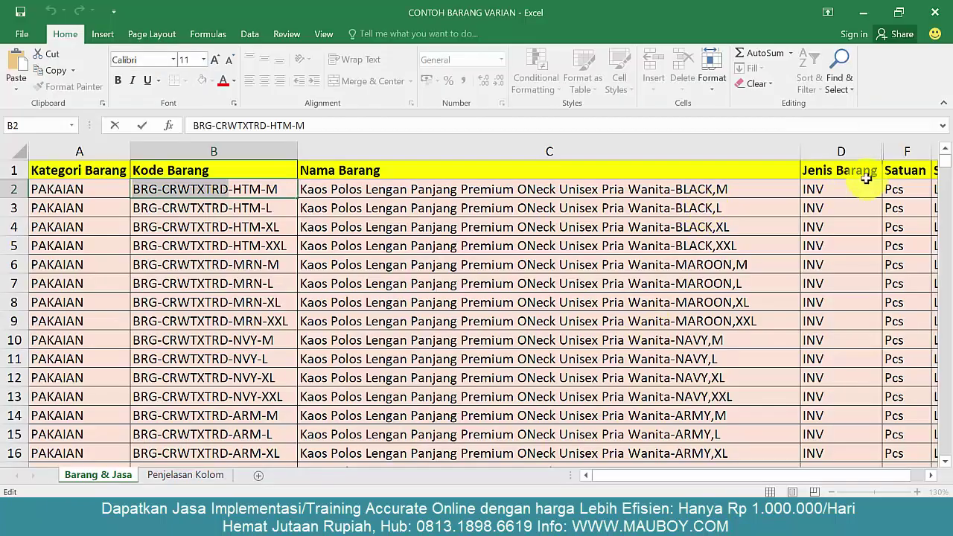
left_click(895, 152)
left_click_drag(819, 480, 789, 476)
left_click(704, 152)
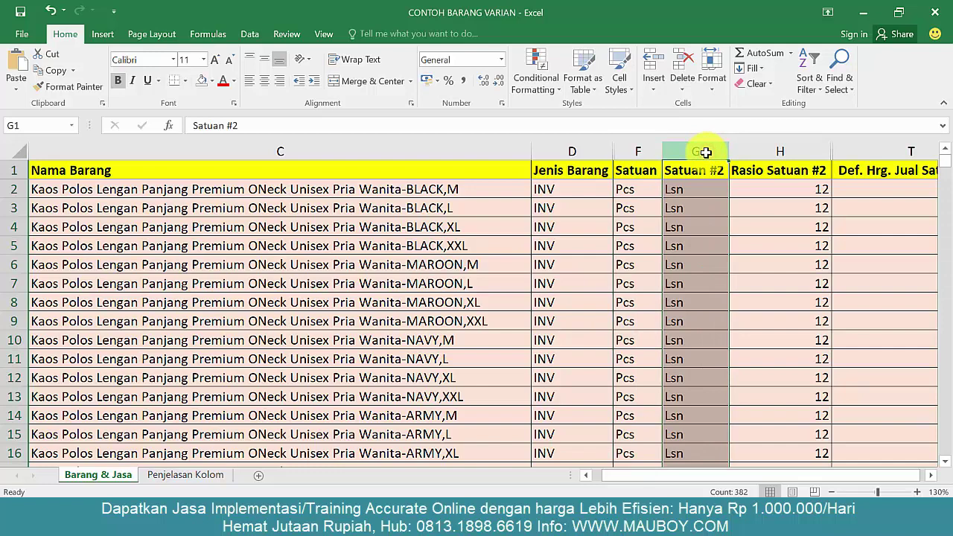
left_click(762, 152)
left_click(693, 152)
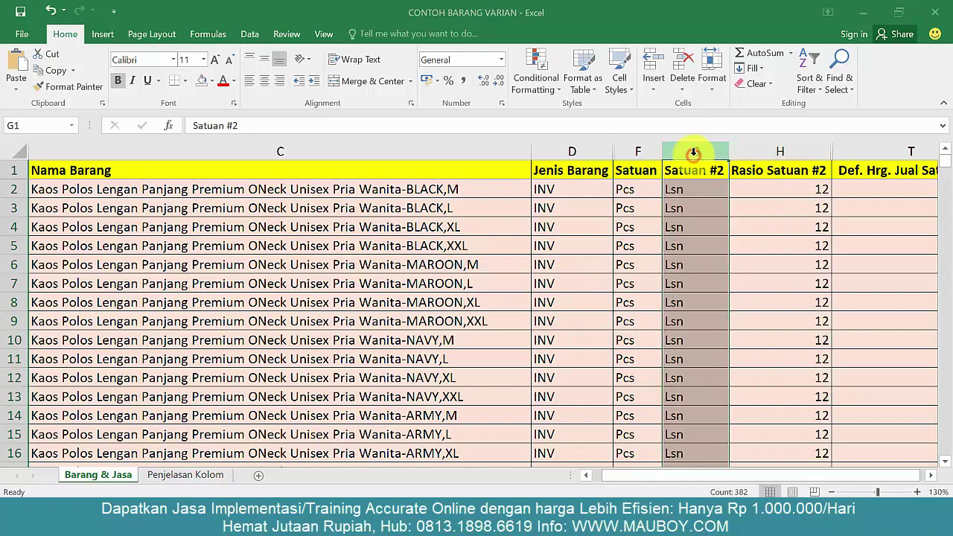
key("alt+Tab")
left_click_drag(104, 389, 68, 397)
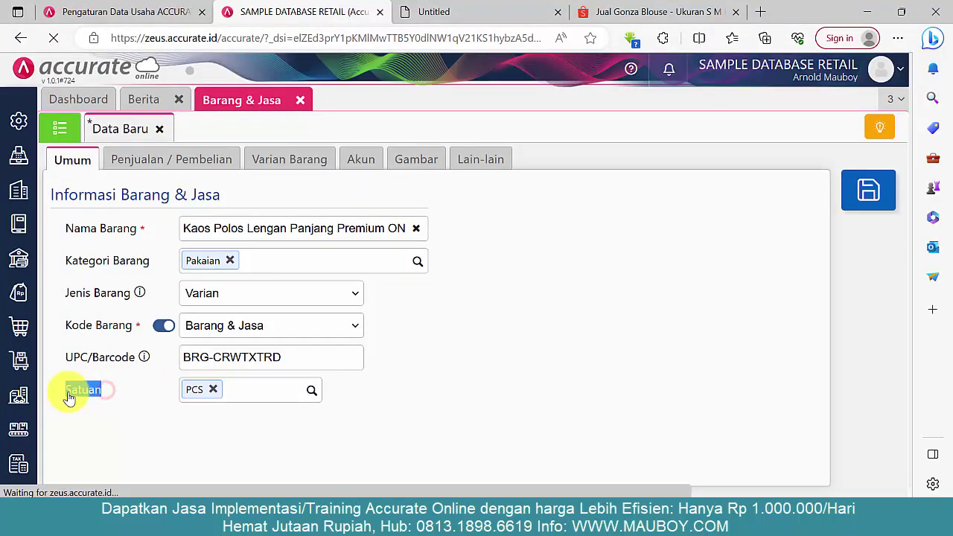
left_click(219, 420)
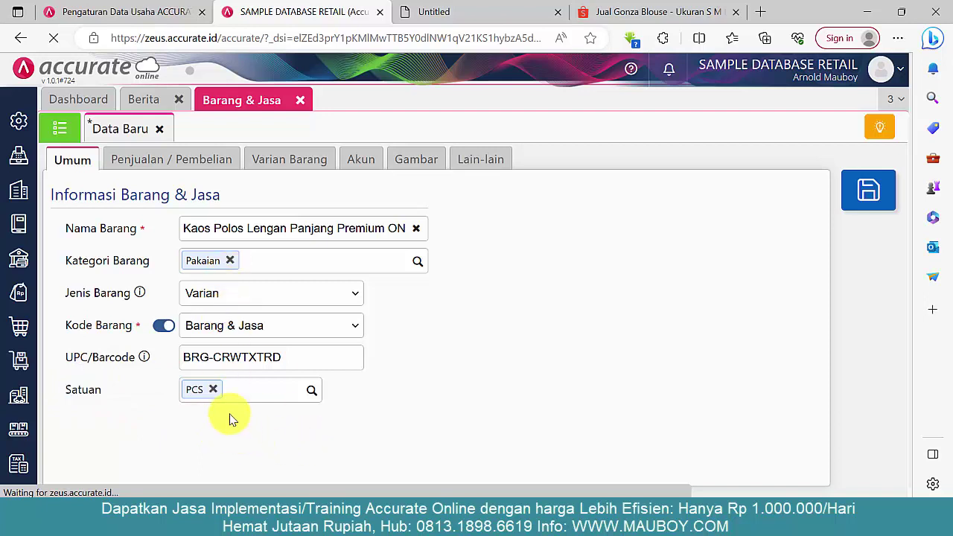
left_click_drag(104, 397, 72, 396)
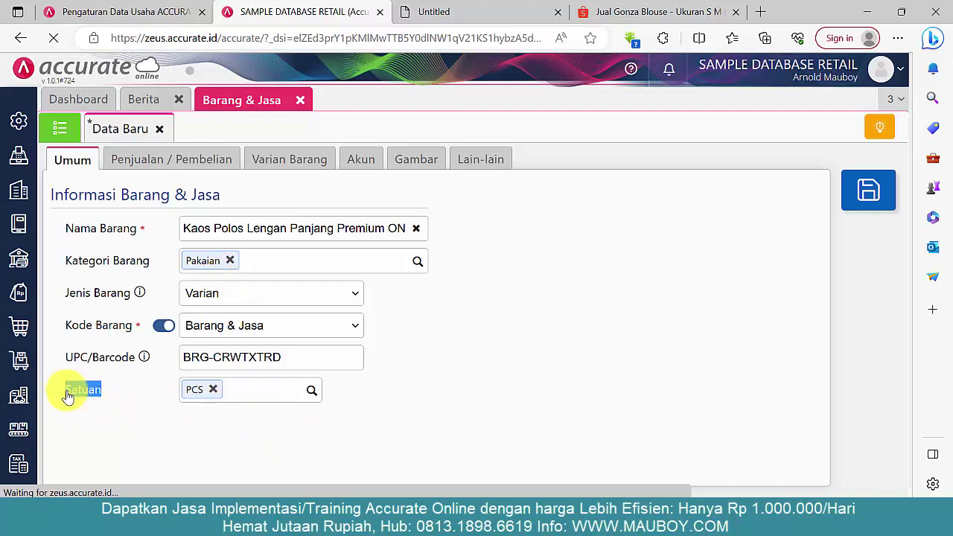
left_click(275, 421)
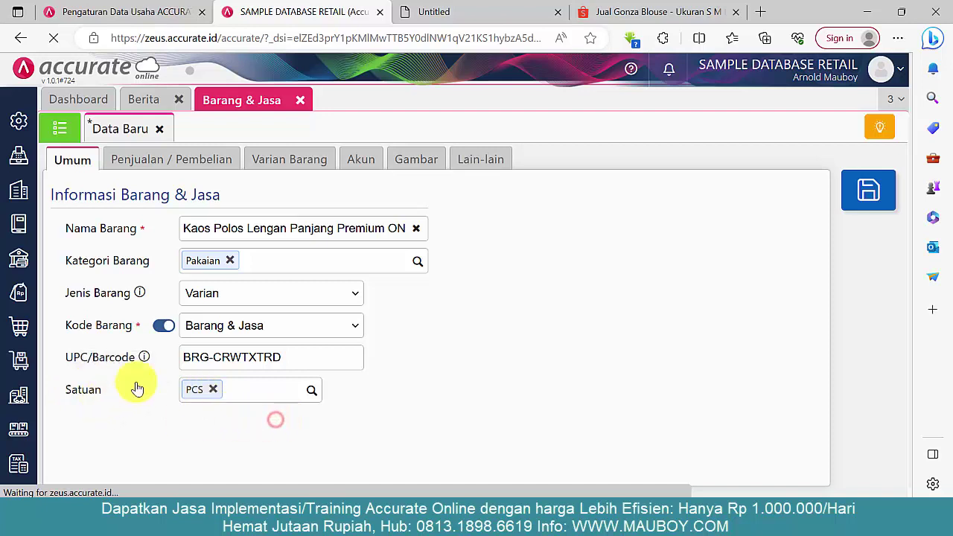
Set the new item's sales and purchase PPN to Pajak Pertambahan Nilai
left_click(186, 169)
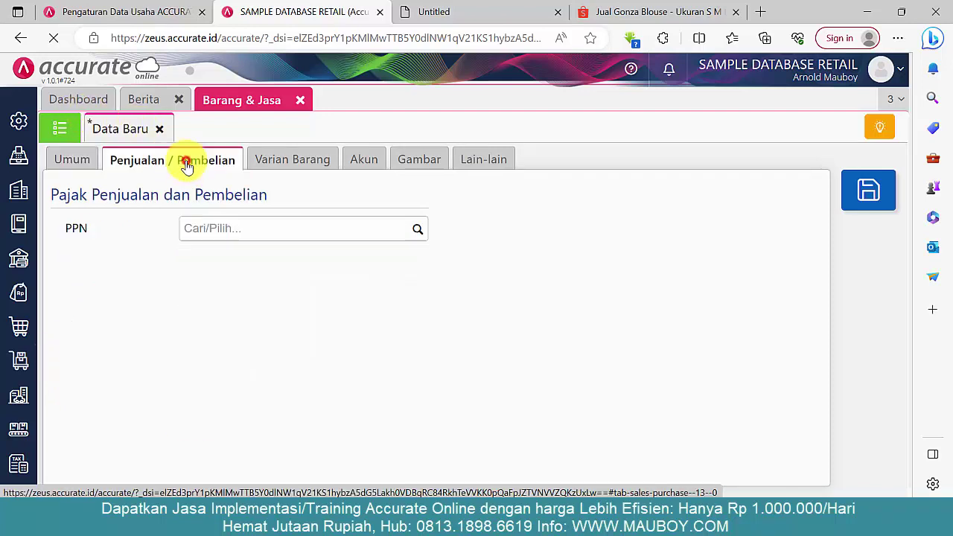
left_click(419, 233)
left_click(305, 278)
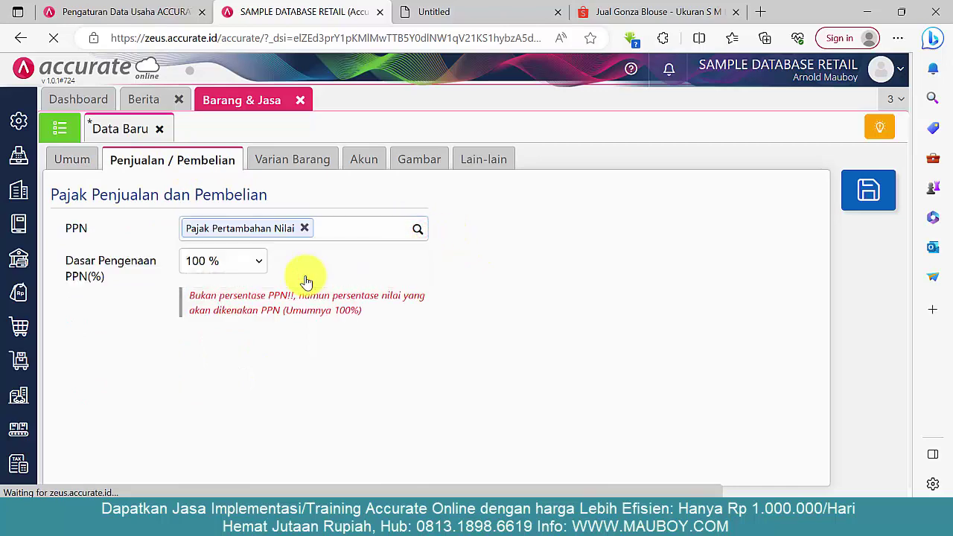
Check the Dasar Pengenaan PPN(%) column in the CONTOH BARANG VARIAN workbook and return to the item's tax settings
key("alt+Tab")
left_click_drag(691, 476, 709, 480)
left_click(791, 150)
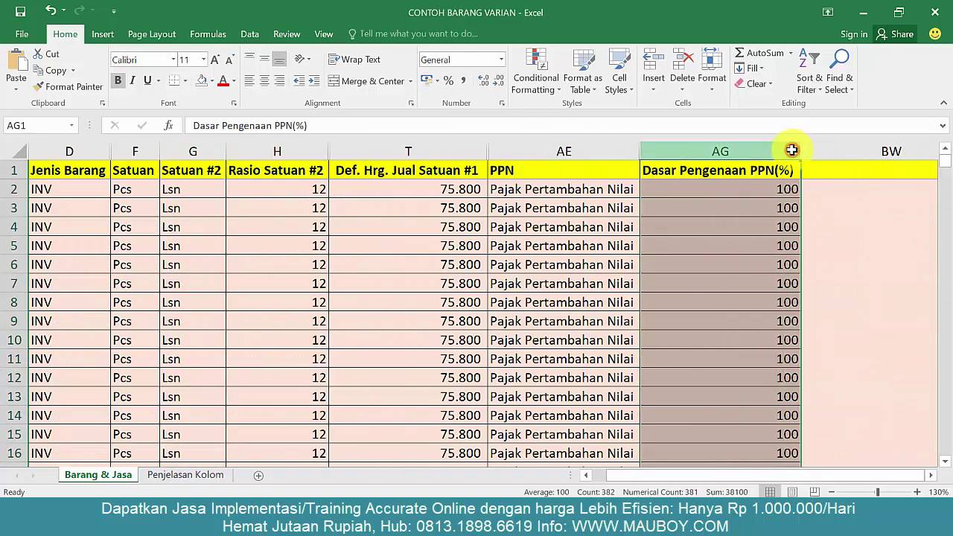
left_click(740, 190)
left_click(719, 149)
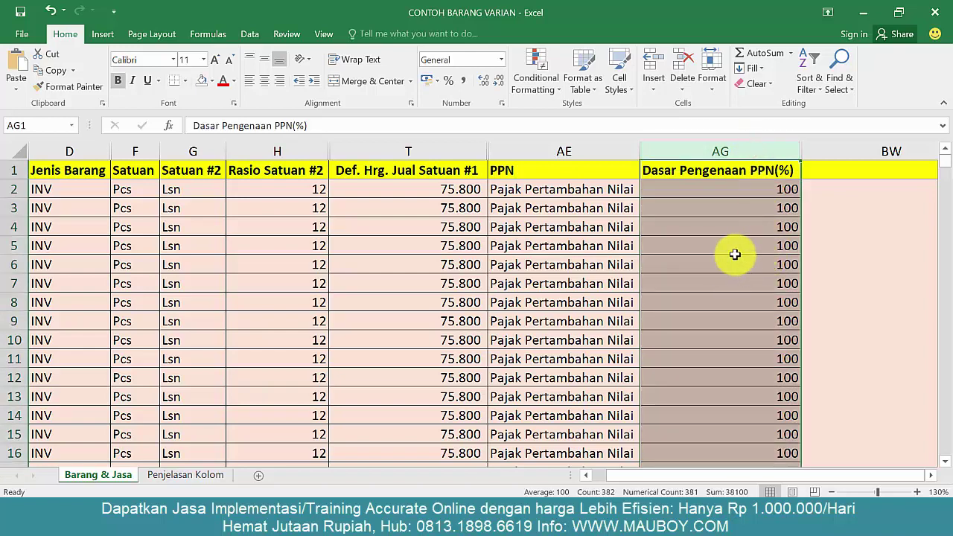
key("alt+Tab")
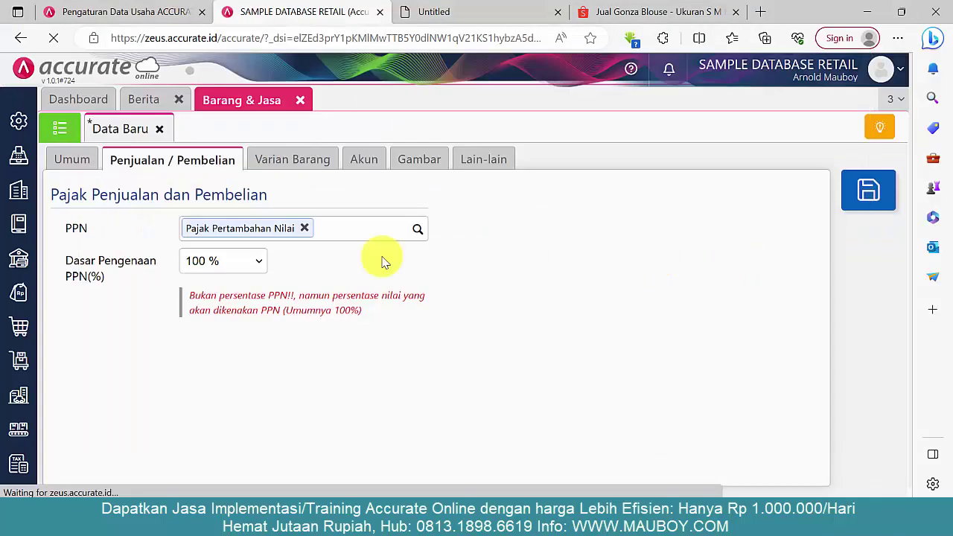
Open the item's Varian Barang settings, examine the Warna and Ukuran options on the Shopee Gonza Blouse listing, and return to Accurate Online
left_click(292, 161)
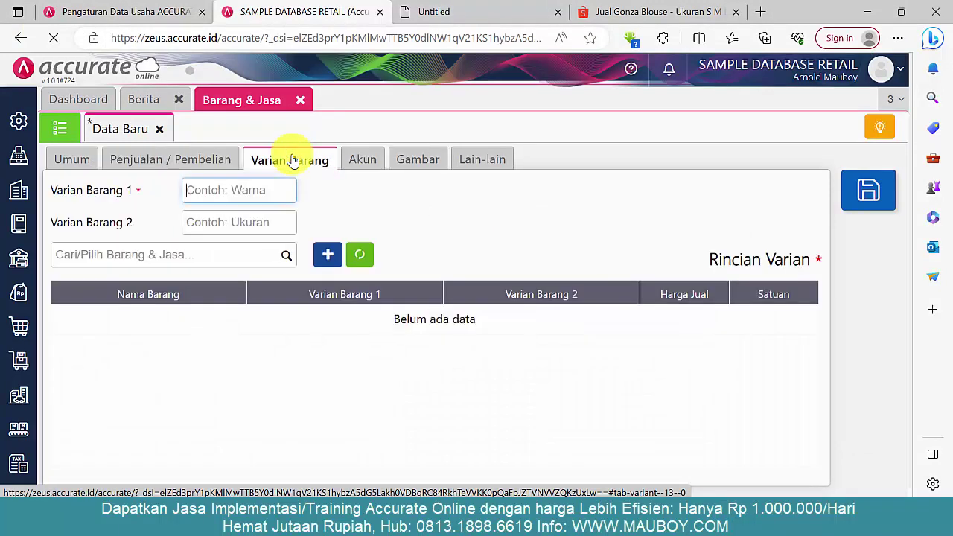
left_click(622, 12)
scroll(573, 347, "down", 2)
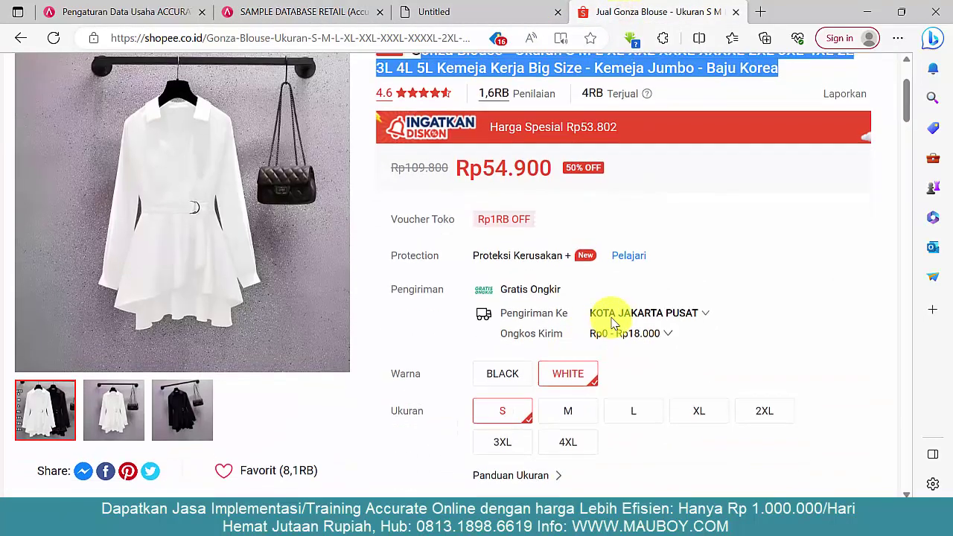
scroll(665, 218, "up", 1)
scroll(665, 218, "down", 3)
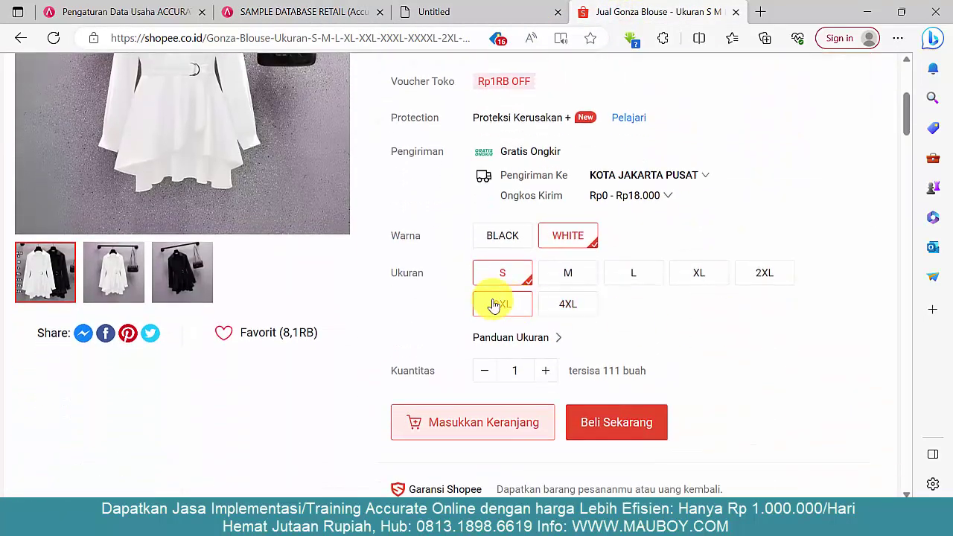
double_click(408, 275)
double_click(402, 235)
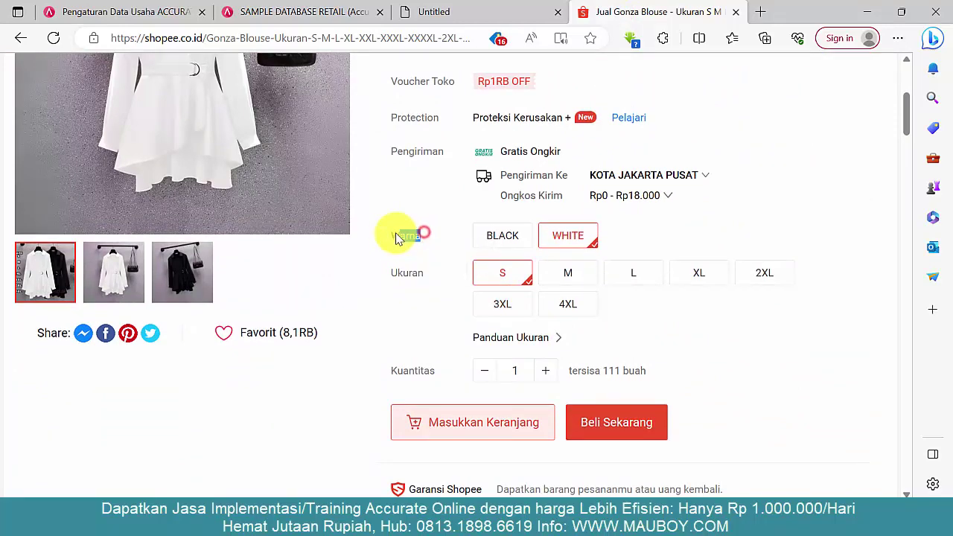
left_click(348, 23)
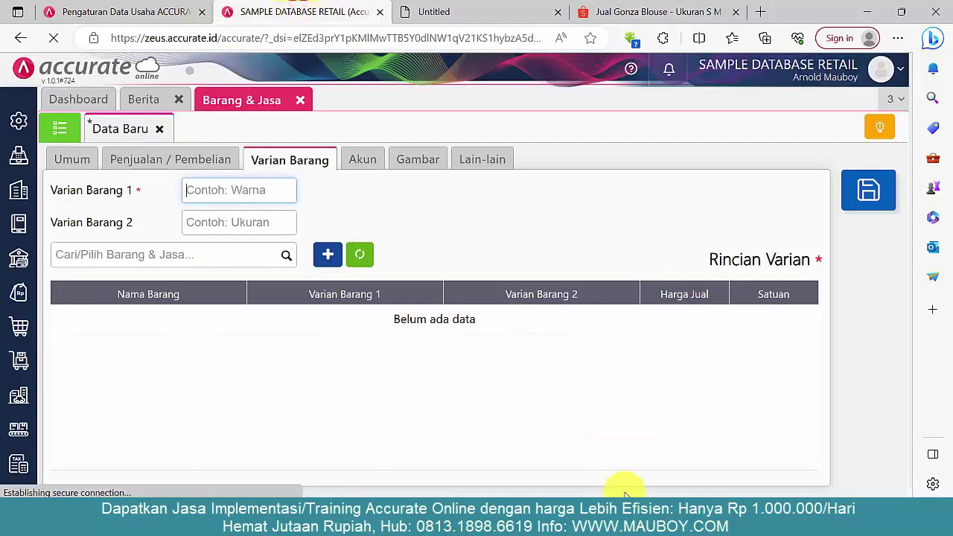
Switch to the CONTOH BARANG VARIAN workbook, check the item names in the Nama Barang column, and minimize the workbook
mouse_move(661, 513)
left_click(591, 455)
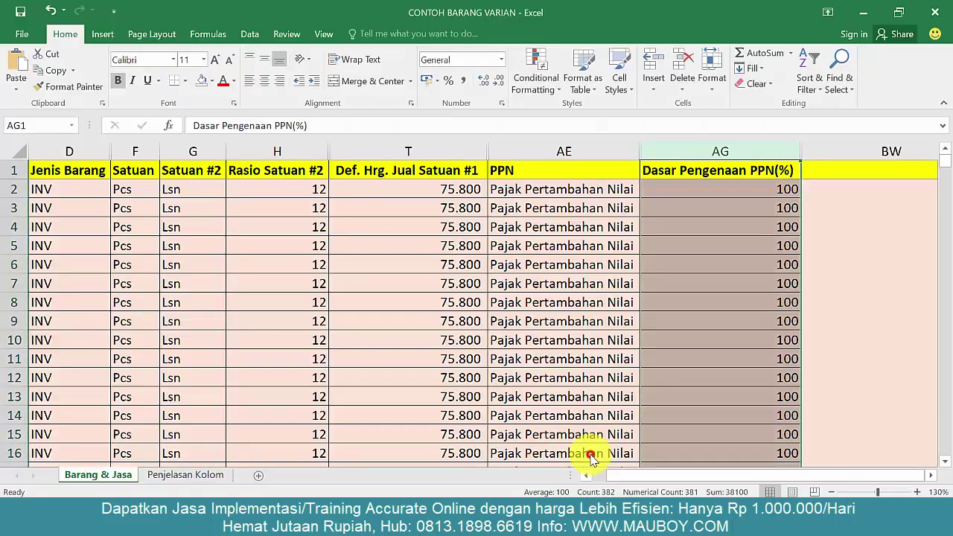
left_click_drag(681, 474, 670, 475)
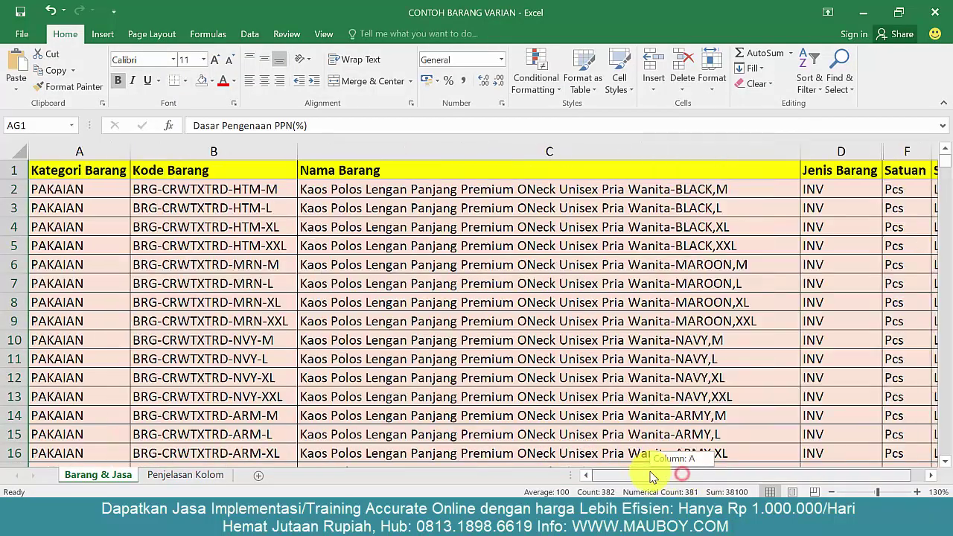
left_click(528, 257)
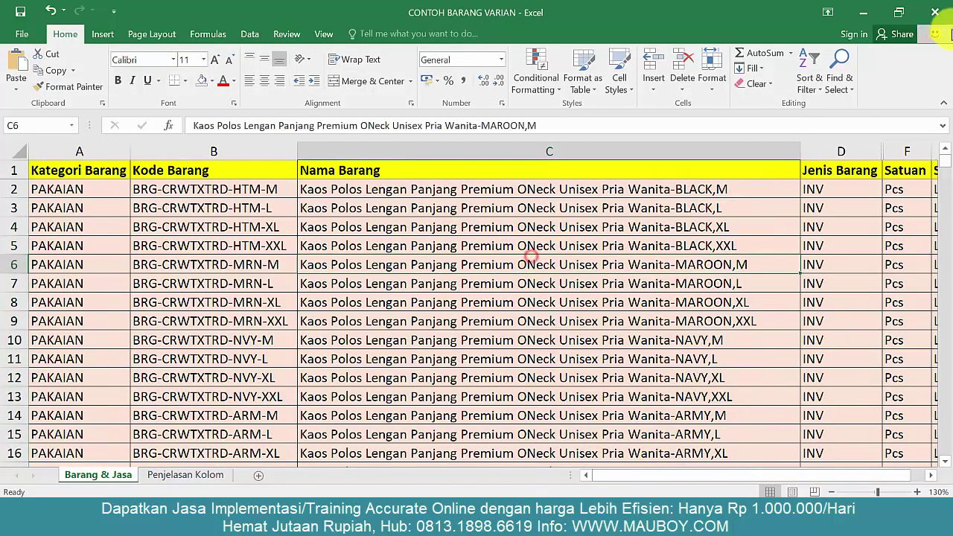
left_click(863, 12)
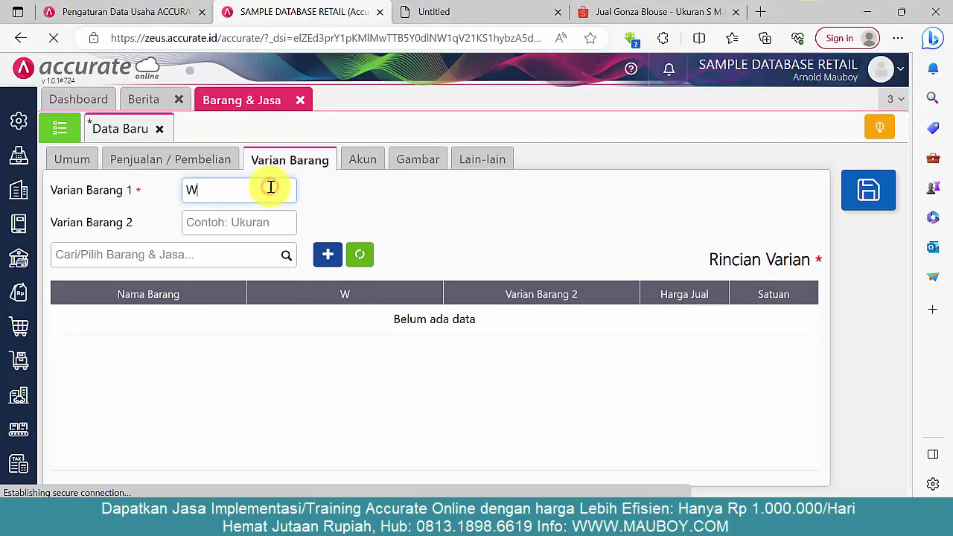
Set Varian Barang 1 to Warna and Varian Barang 2 to Ukuran
left_click(270, 188)
type("Warna")
left_click(262, 222)
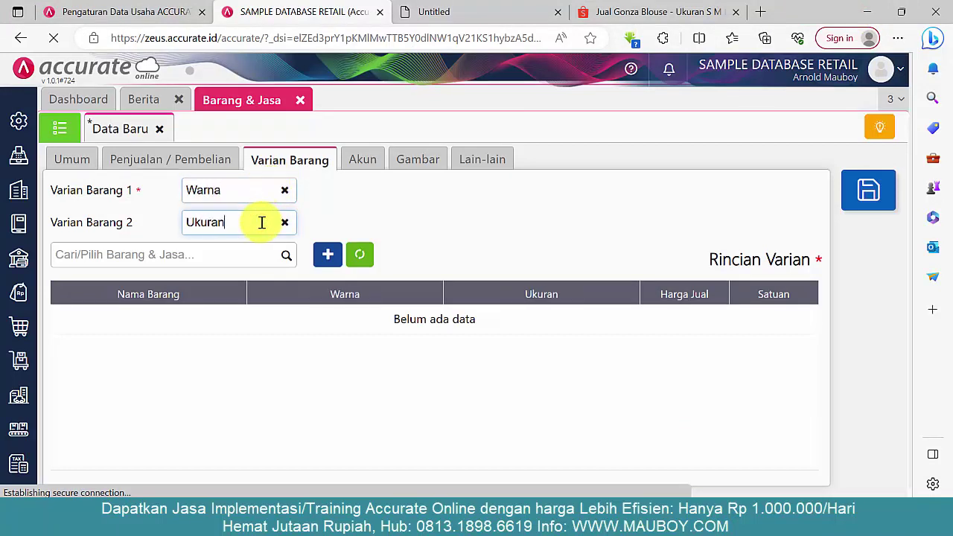
left_click_drag(133, 223, 65, 222)
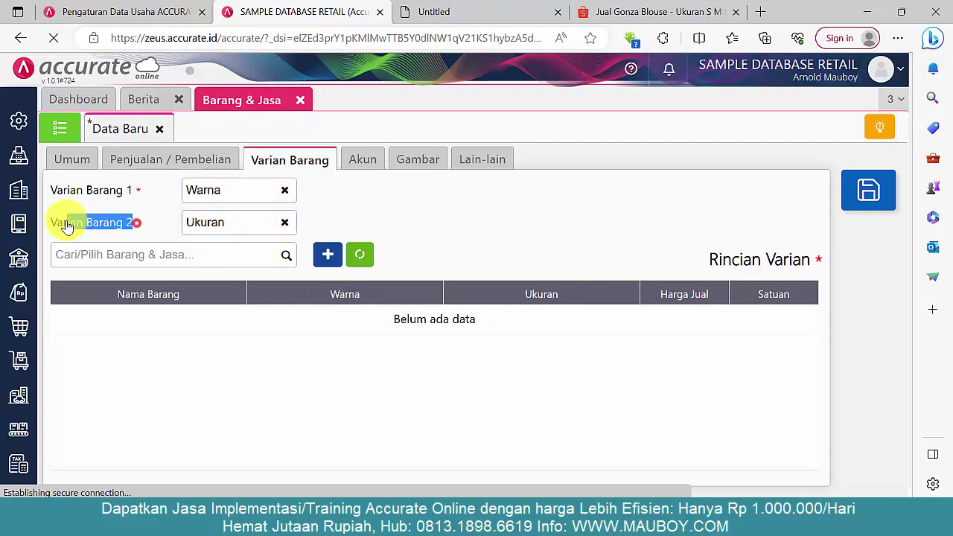
left_click(63, 192)
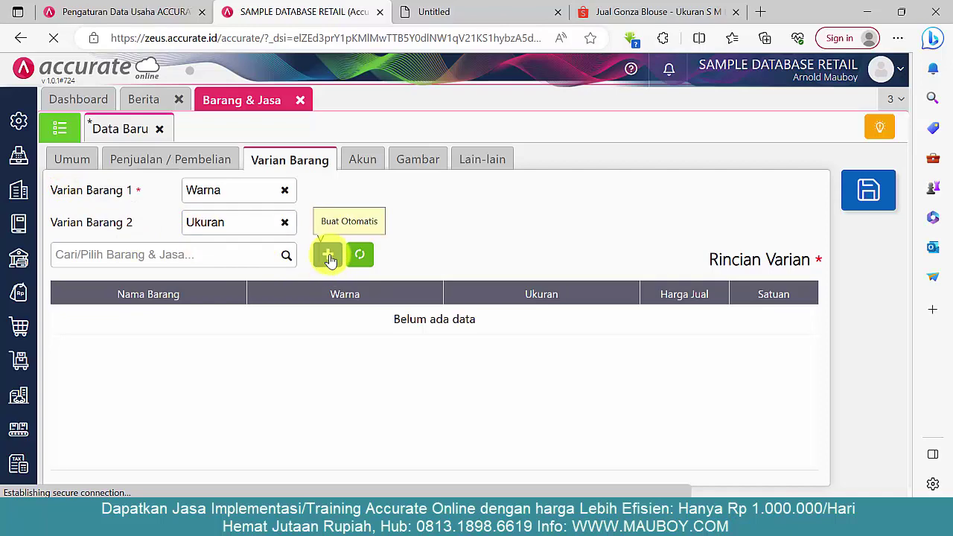
Start automatic variant creation and review the Warna and Ukuran fields in Detail Varian
left_click(329, 257)
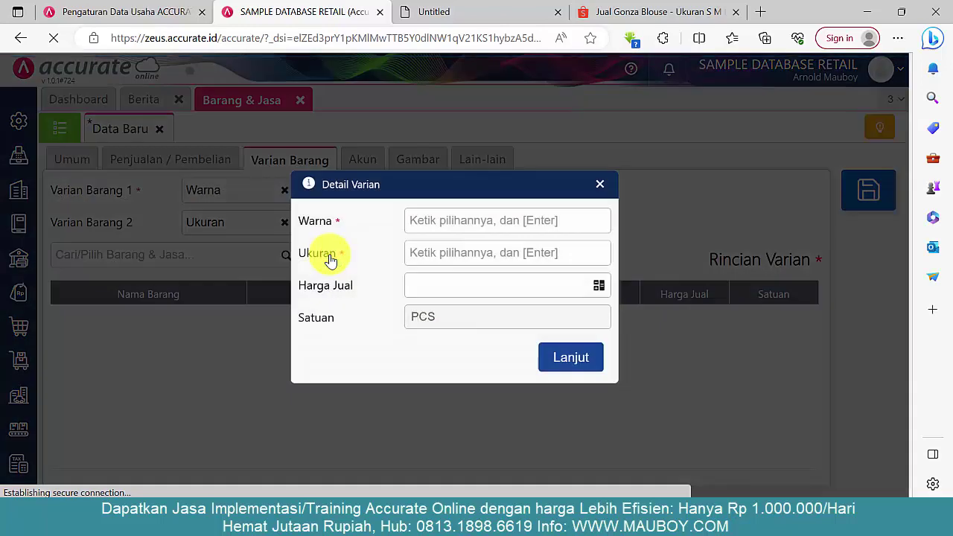
left_click(491, 221)
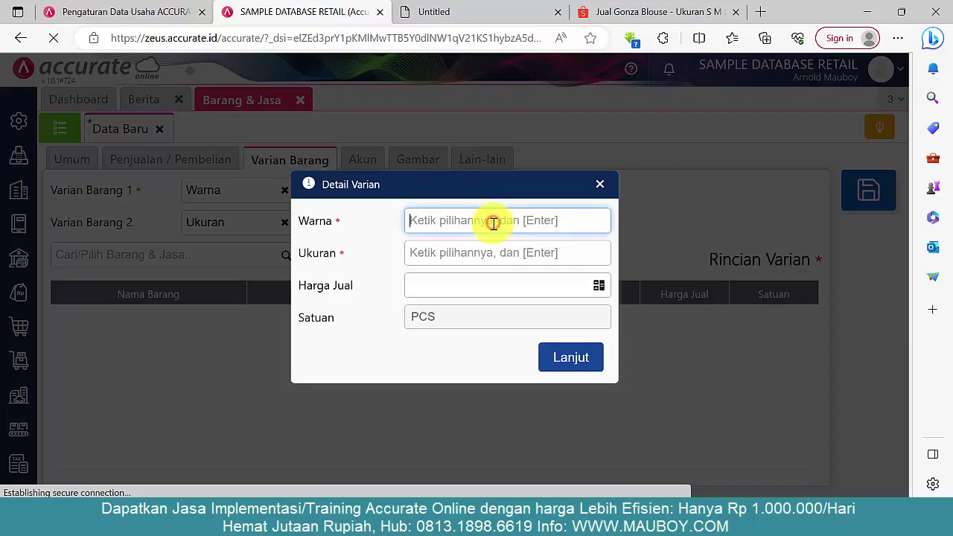
left_click(471, 252)
left_click_drag(346, 251, 311, 255)
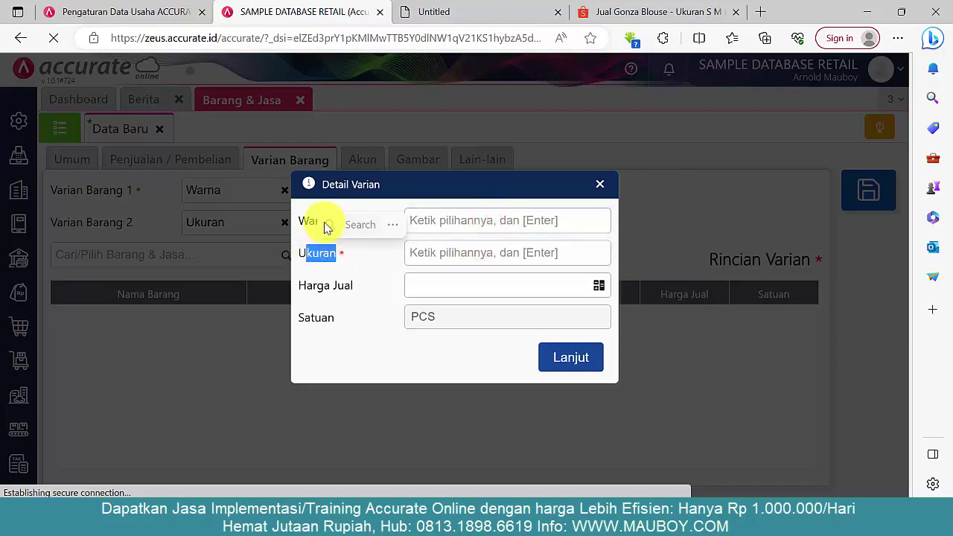
left_click_drag(298, 221, 315, 221)
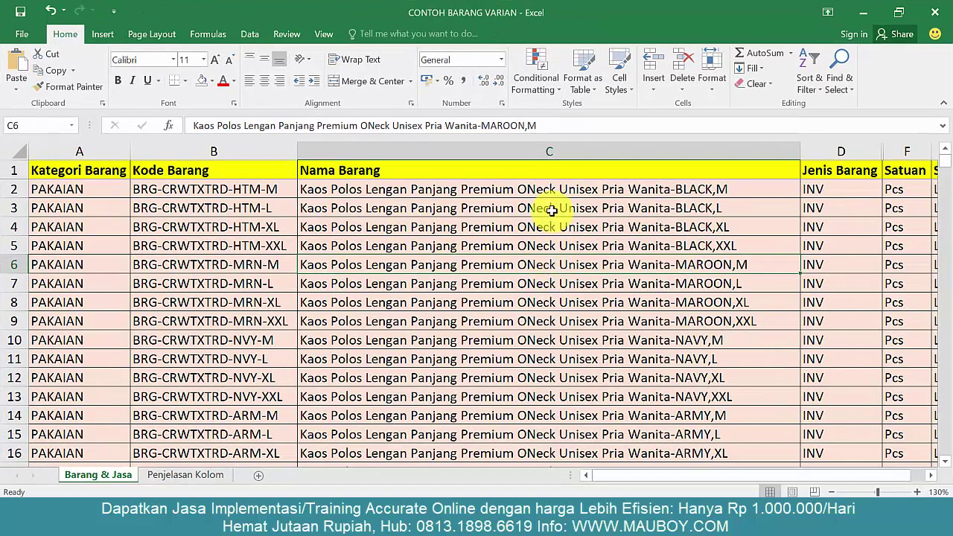
Examine the BLACK variants in the workbook's Nama Barang column, select the word BLACK in cell C2, and return to Detail Varian
left_click(551, 209)
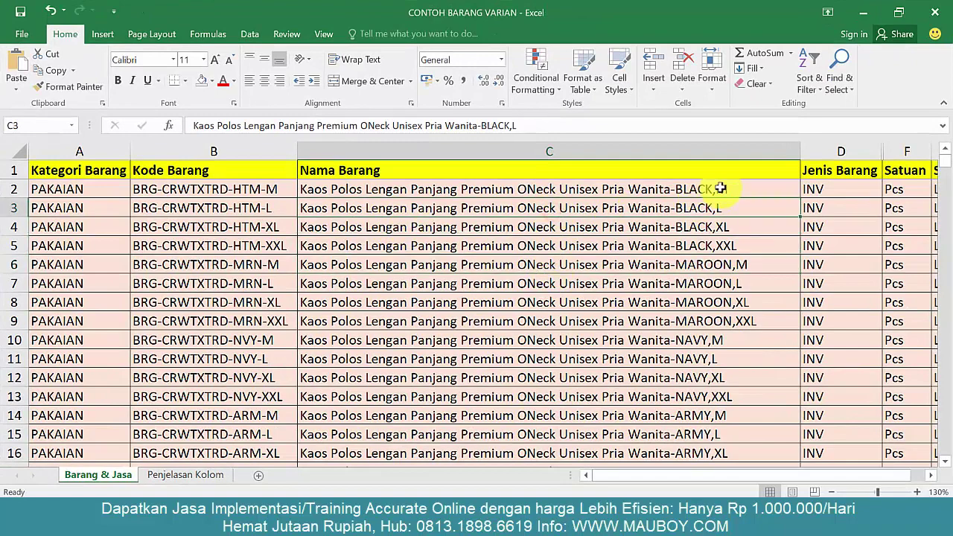
left_click(706, 188)
left_click(699, 223)
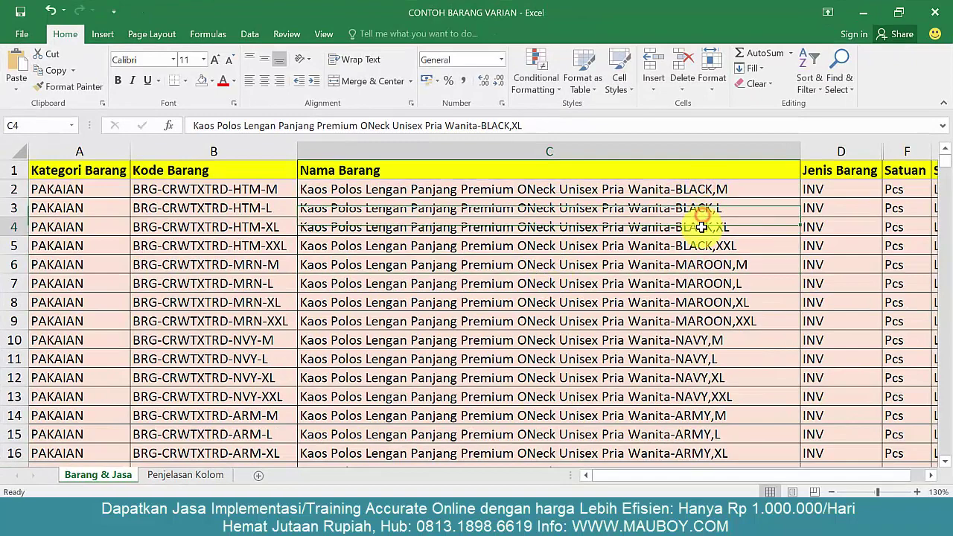
left_click(693, 188)
left_click_drag(692, 188, 693, 236)
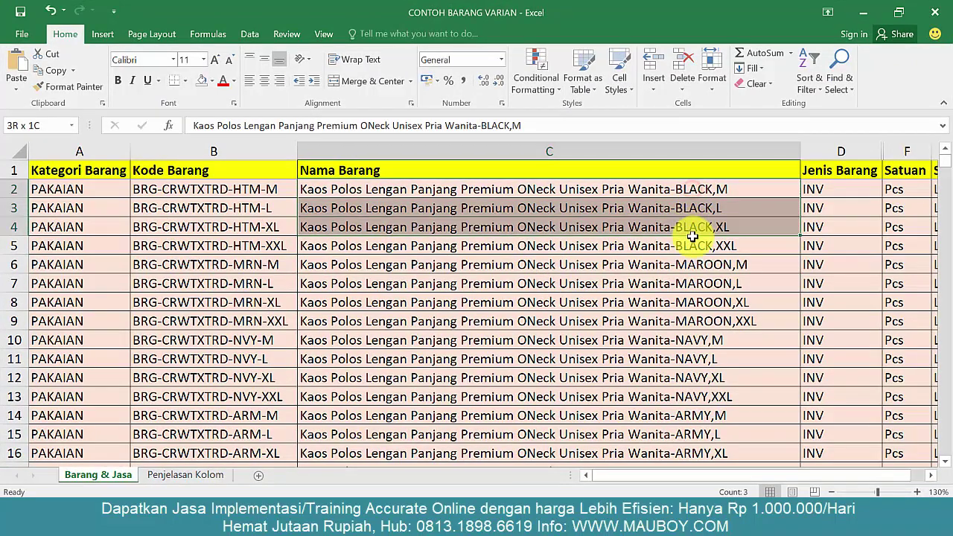
double_click(700, 190)
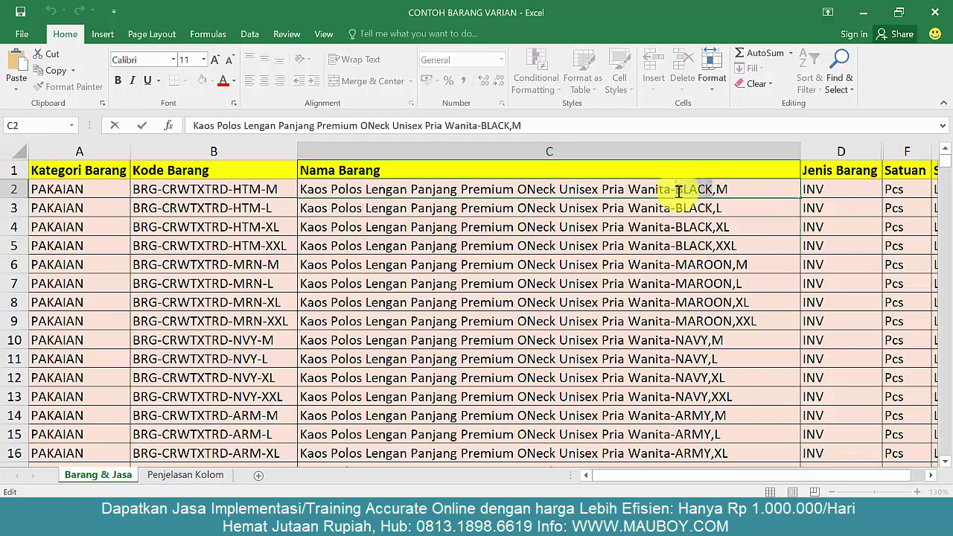
key("alt+Tab")
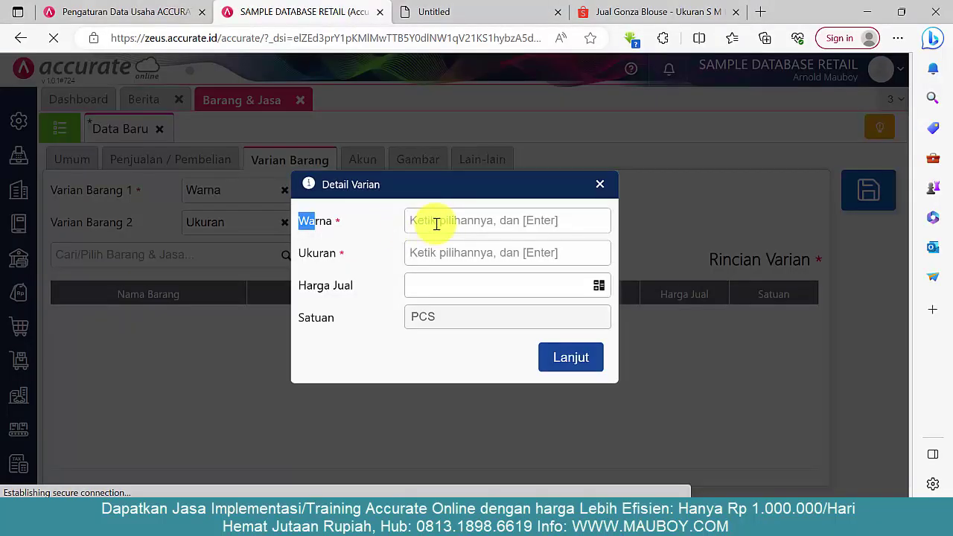
Add BLACK to the Warna values, copy MAROON from cell C6 of the workbook, and add it as the second colour
left_click(439, 224)
key("Return")
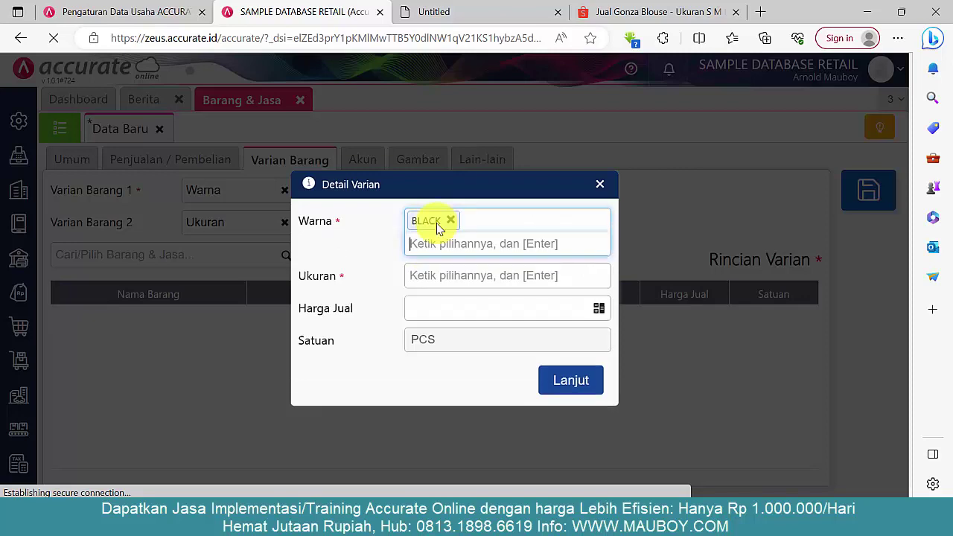
key("alt+Tab")
double_click(721, 264)
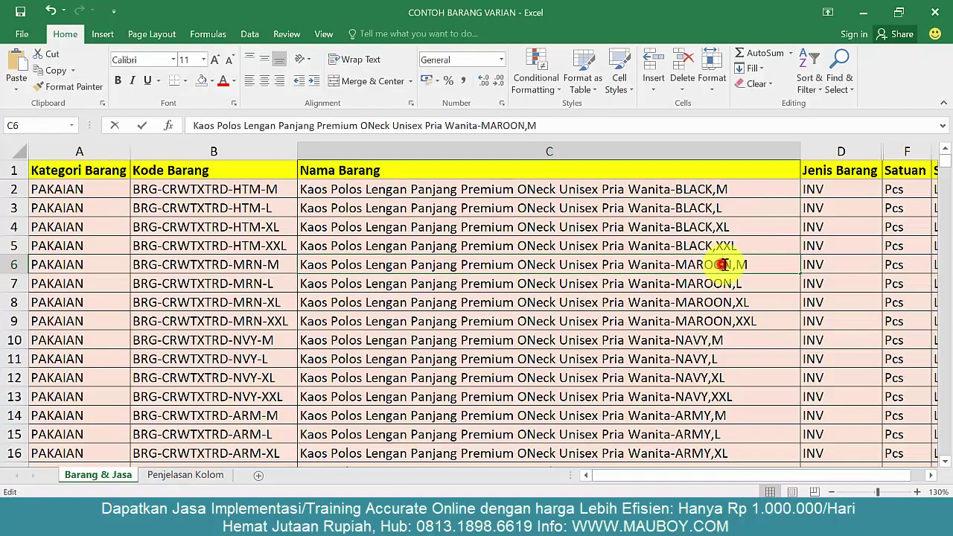
left_click_drag(734, 264, 677, 267)
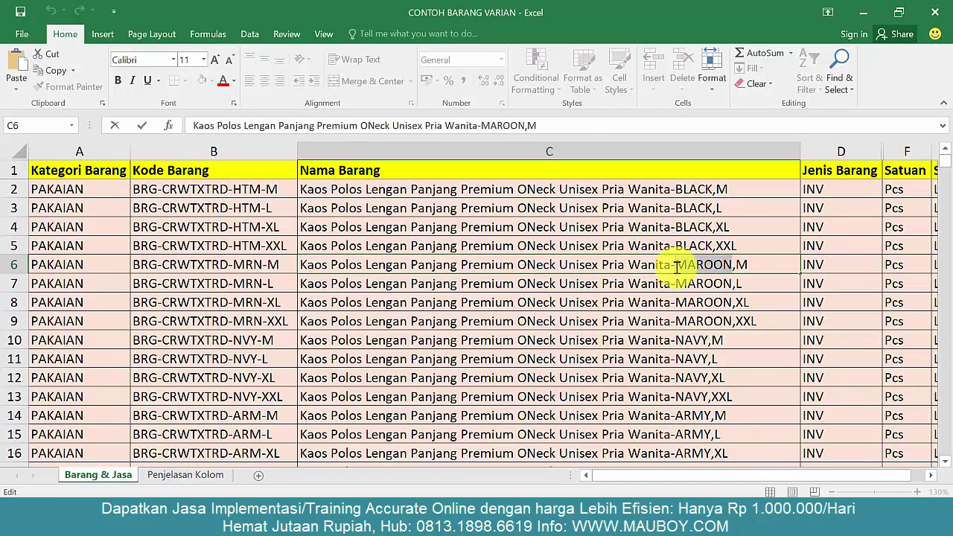
key("alt+Tab")
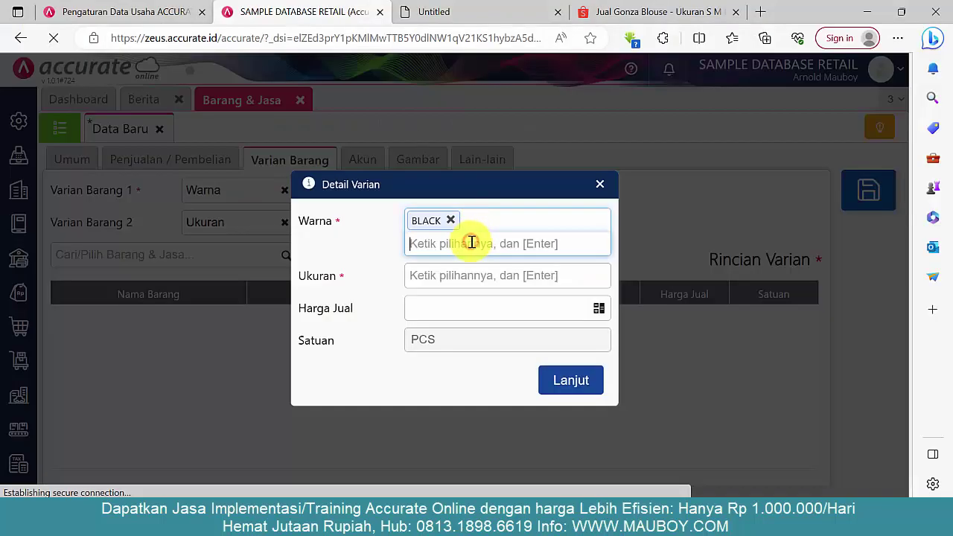
key("Return")
Copy the word NAVY from cell C10 of the workbook and add it to the Warna values in Detail Varian
key("alt+Tab")
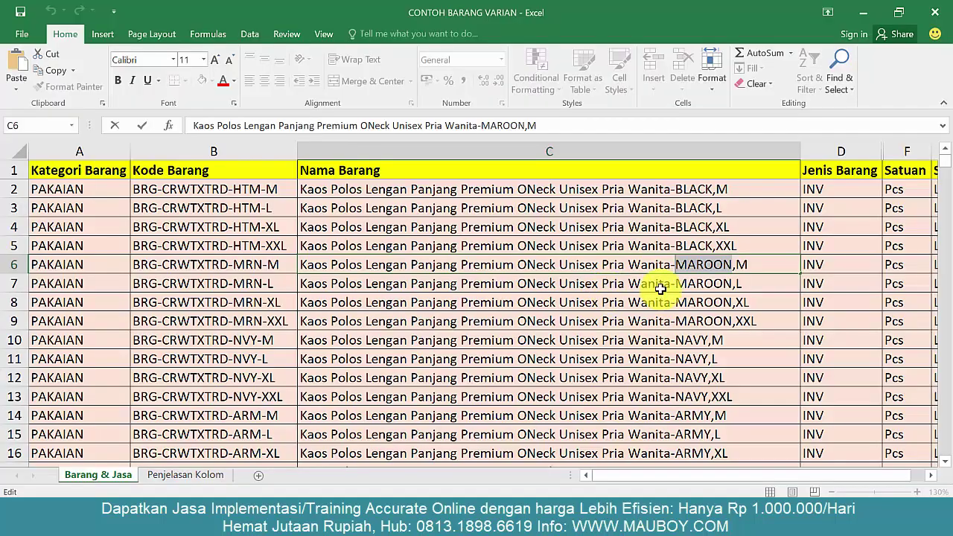
left_click_drag(692, 320, 692, 265)
double_click(684, 341)
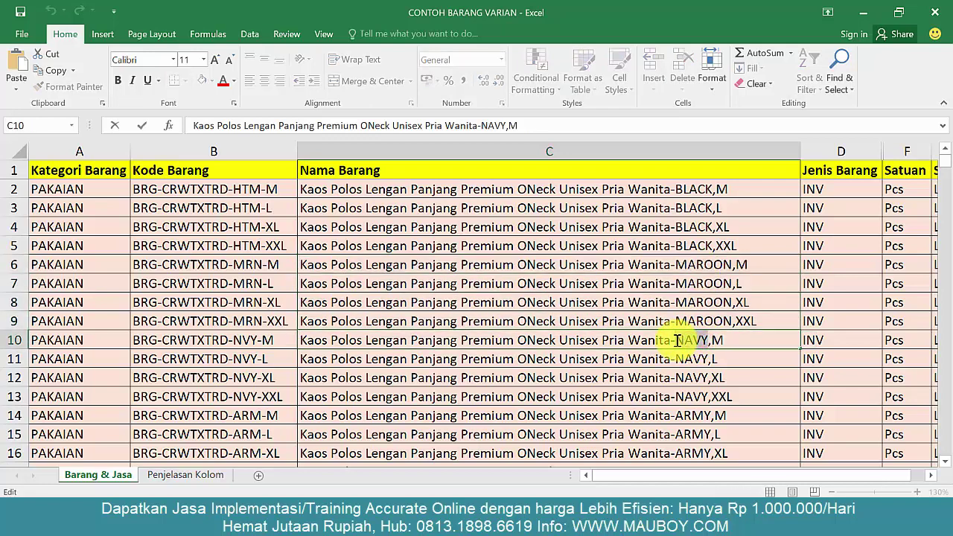
double_click(685, 340)
right_click(685, 340)
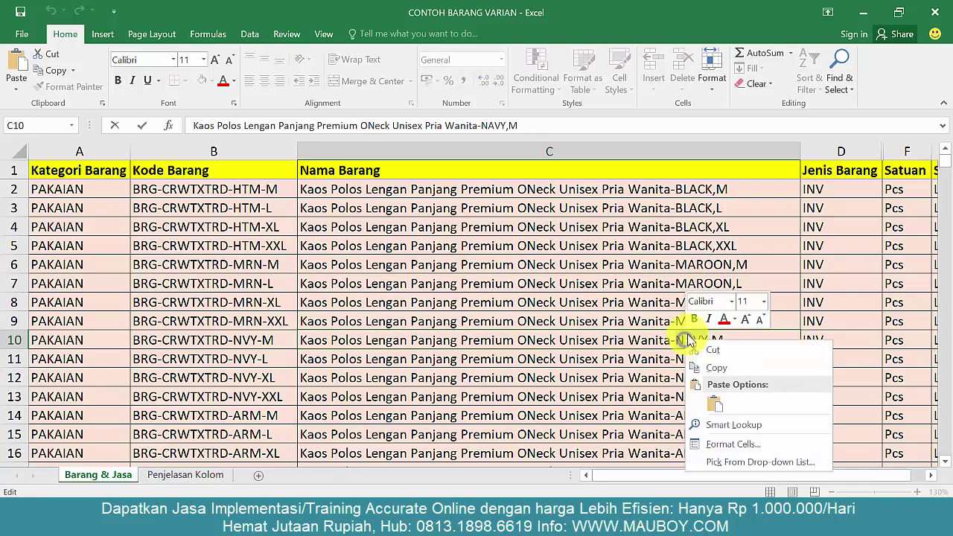
left_click(716, 363)
key("alt+Tab")
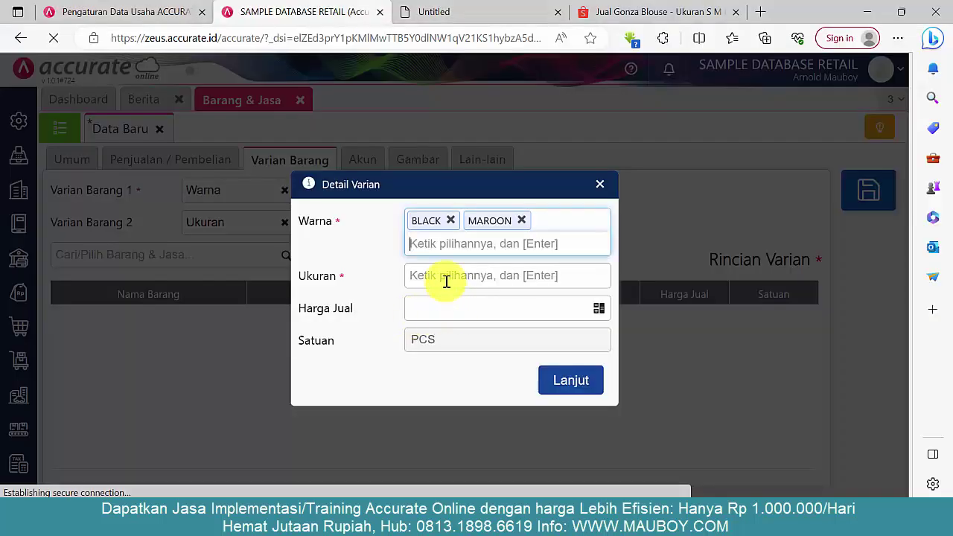
left_click(447, 246)
key("Return")
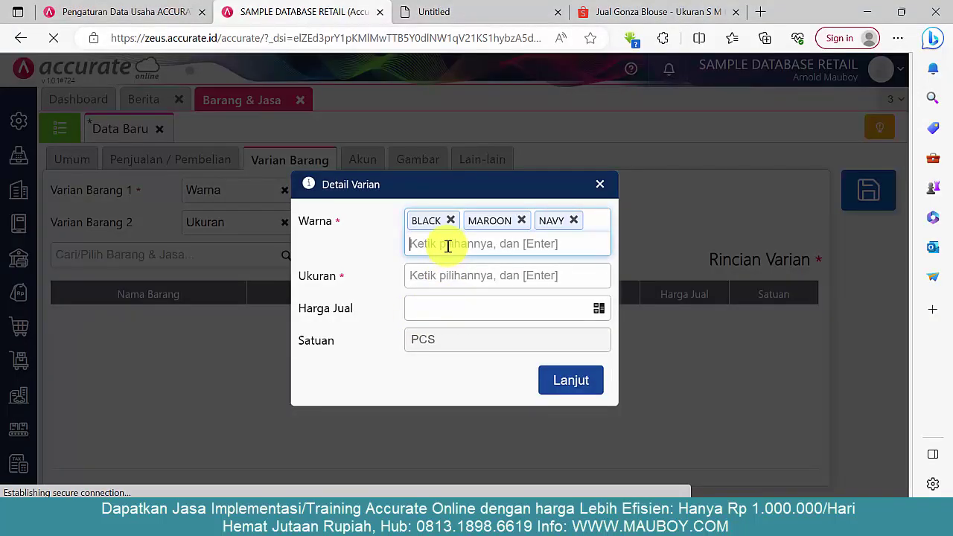
Copy the word ARMY from cell C14 of the workbook and add it to the Warna values in Detail Varian
key("alt+Tab")
scroll(675, 308, "down", 1)
left_click(708, 359)
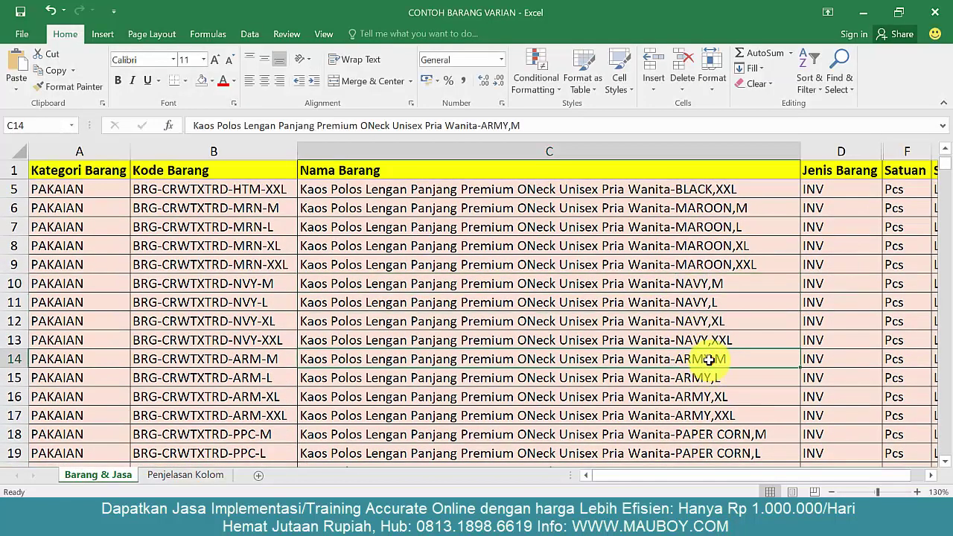
double_click(708, 359)
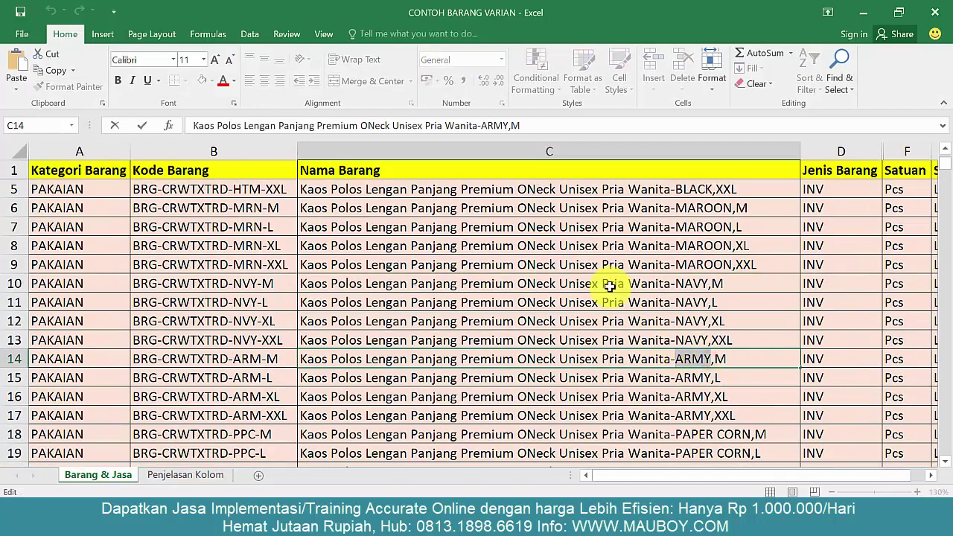
key("alt+Tab")
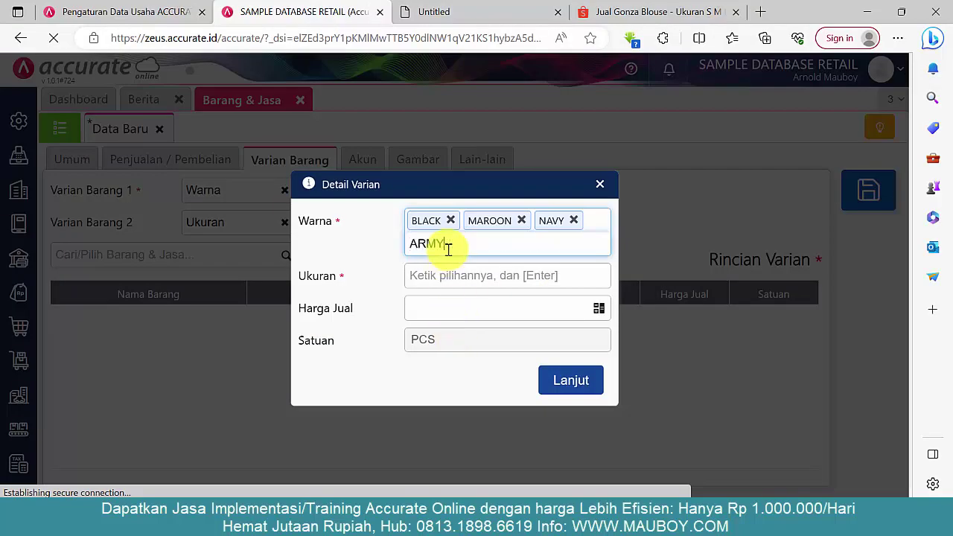
key("Return")
Copy the colour name PAPER CORN from cell C18 of the workbook and add it to the Warna values
key("alt+Tab")
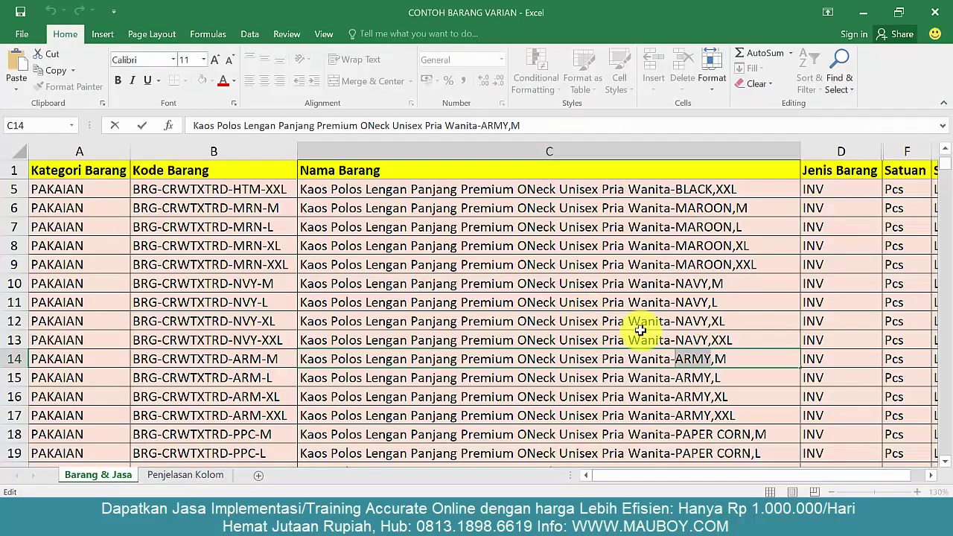
scroll(647, 335, "down", 2)
left_click(748, 320)
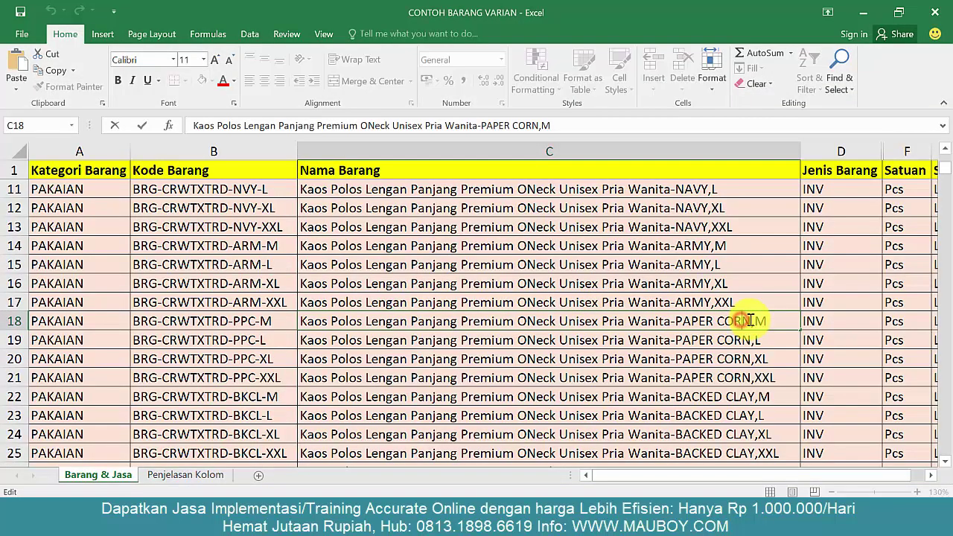
double_click(690, 322)
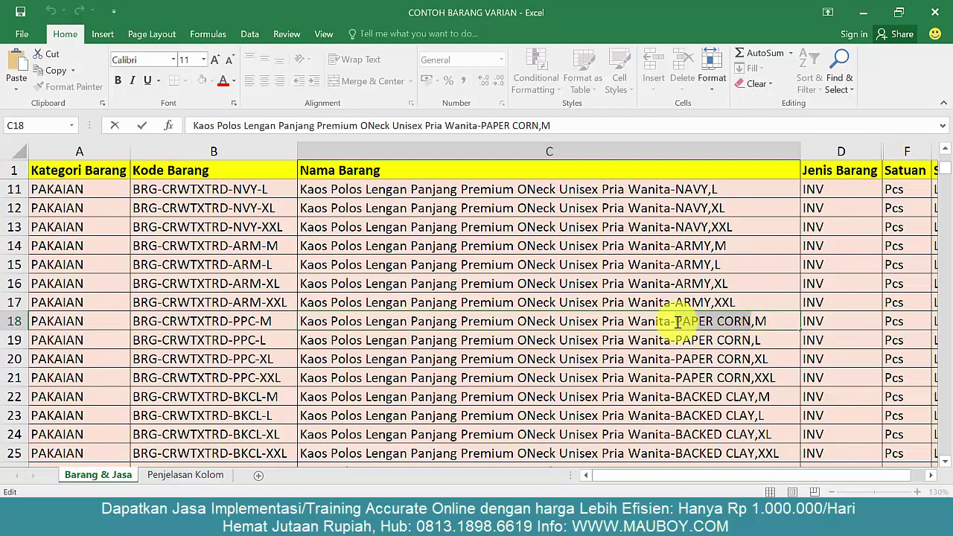
key("alt+Tab")
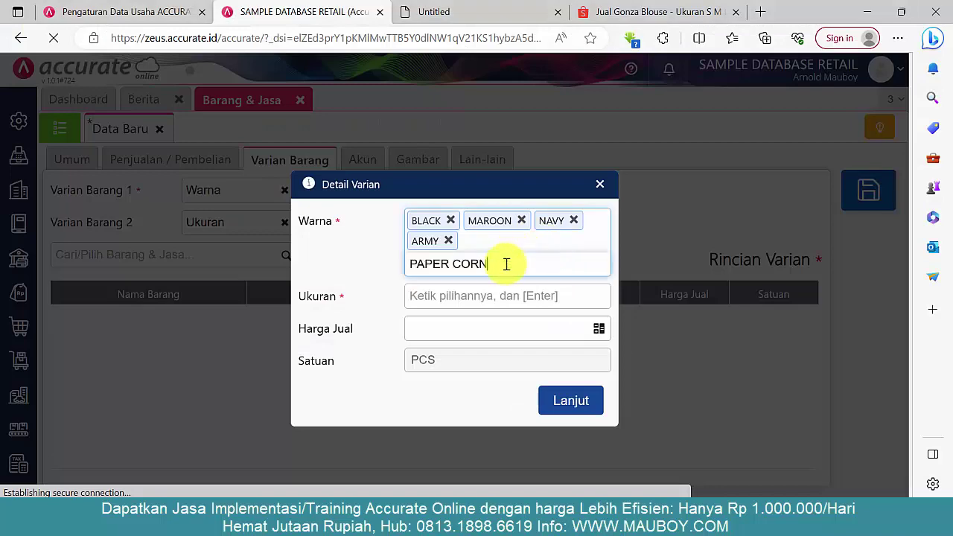
key("Return")
Copy the colour name BACKED CLAY from cell C23 of the workbook and add it to the Warna values
key("alt+Tab")
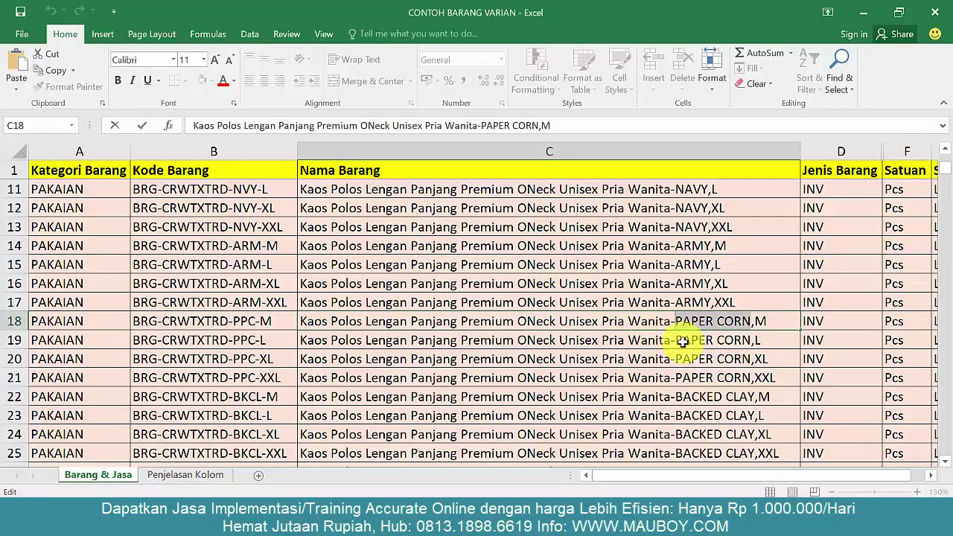
scroll(683, 341, "down", 2)
left_click(753, 302)
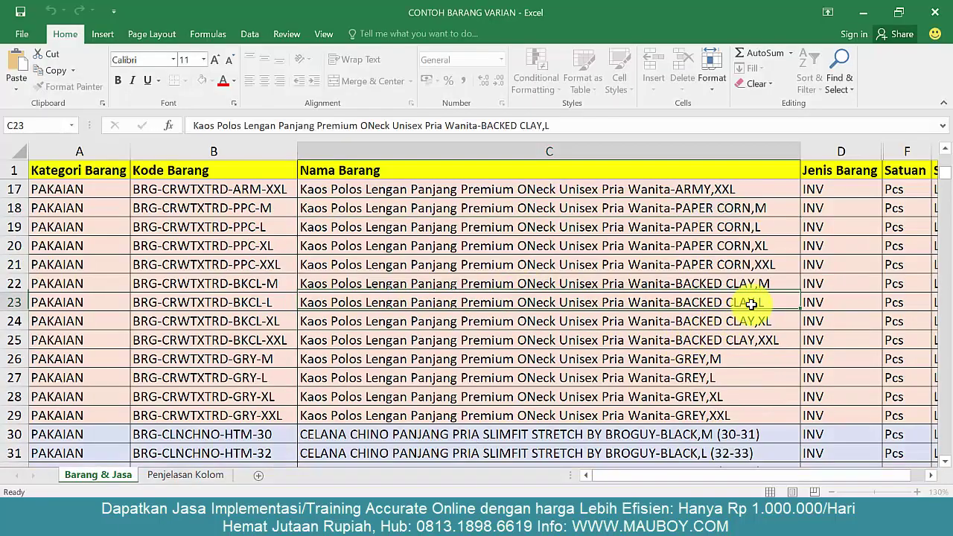
left_click_drag(753, 302, 691, 303)
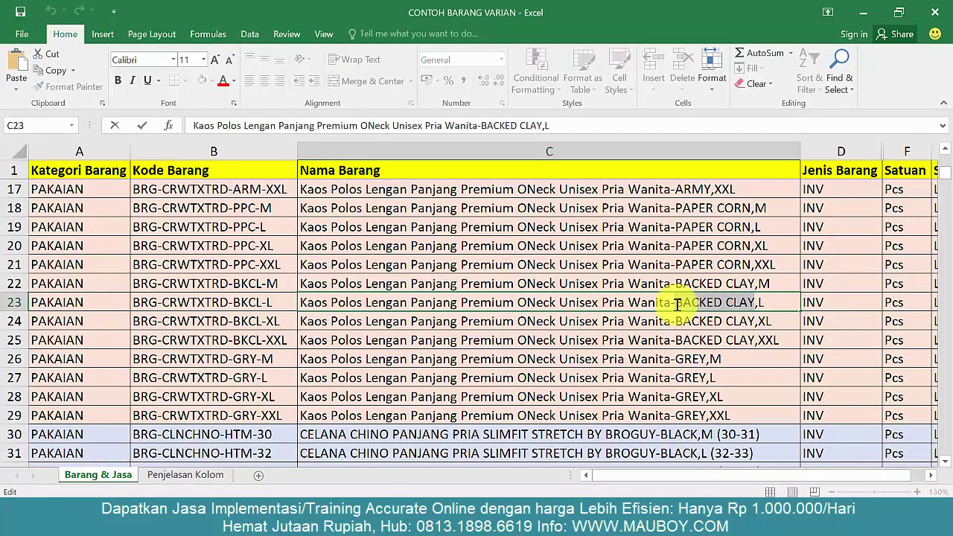
key("alt+Tab")
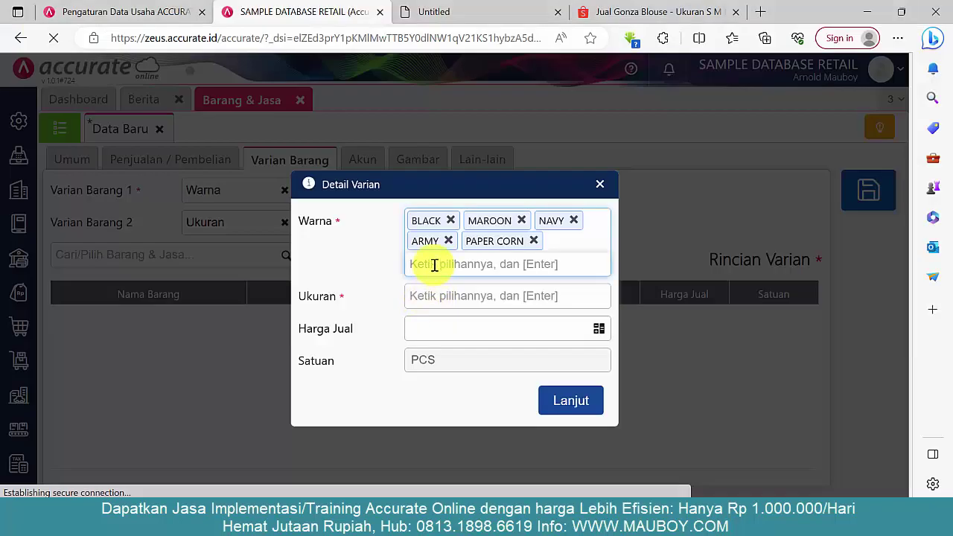
key("Return")
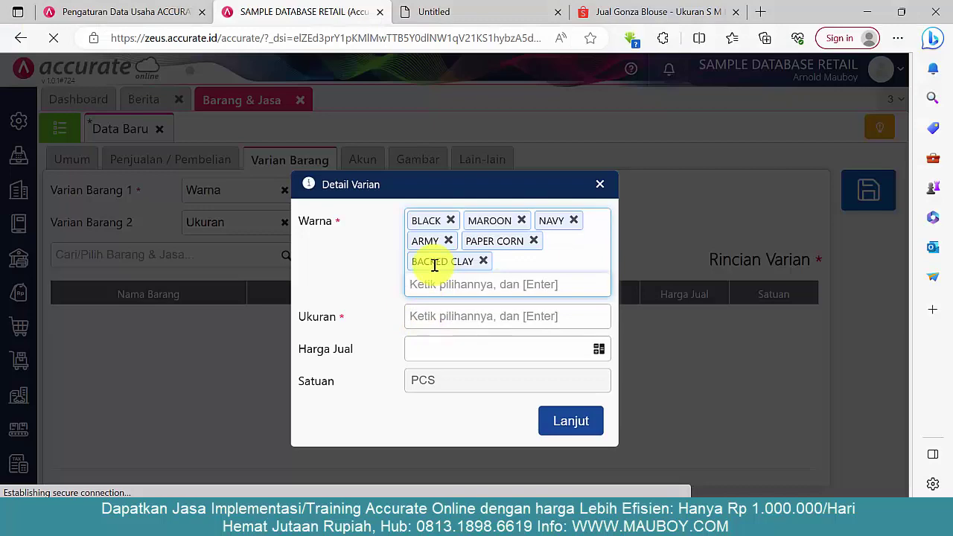
Find the GREY colour name in cell C26 of the workbook and add GREY to the Warna values in Detail Varian
key("alt+Tab")
double_click(706, 358)
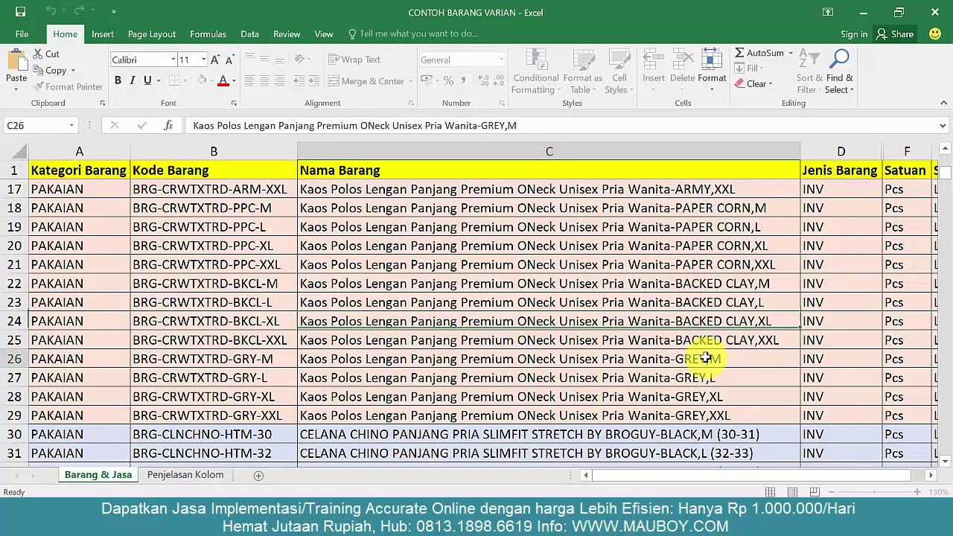
left_click_drag(675, 358, 721, 364)
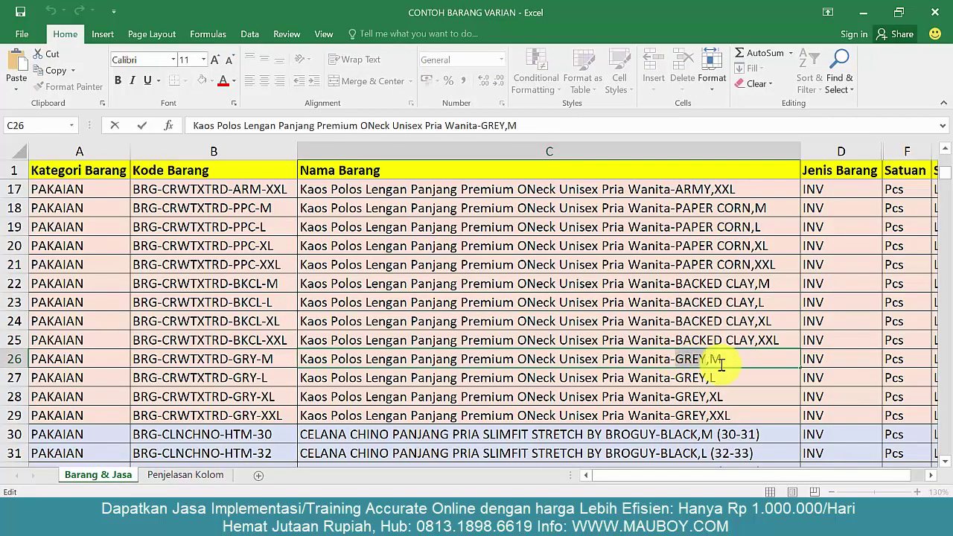
key("alt+Tab")
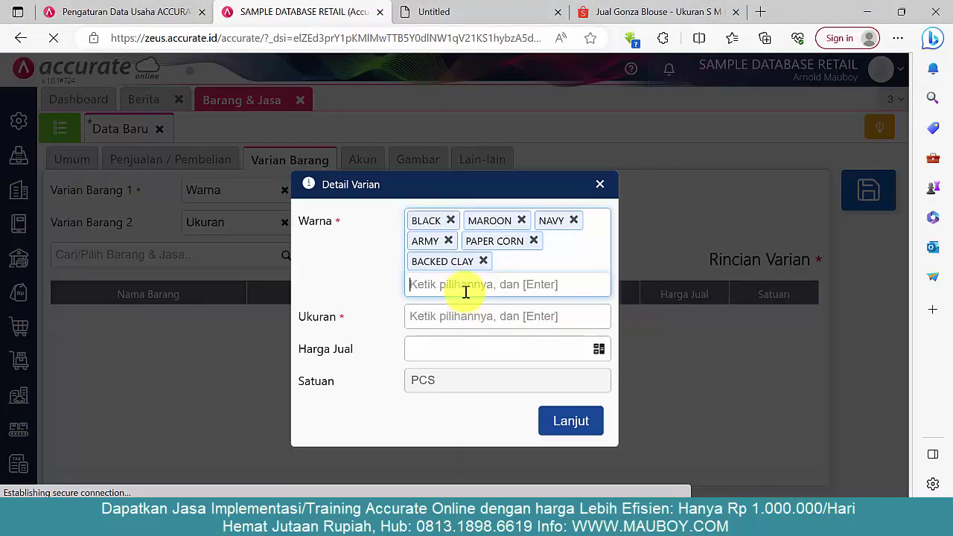
type("GREY")
key("Return")
Examine the size endings for each colour in the workbook's Nama Barang column, from the BLACK rows to the GREY rows
left_click_drag(337, 317, 304, 324)
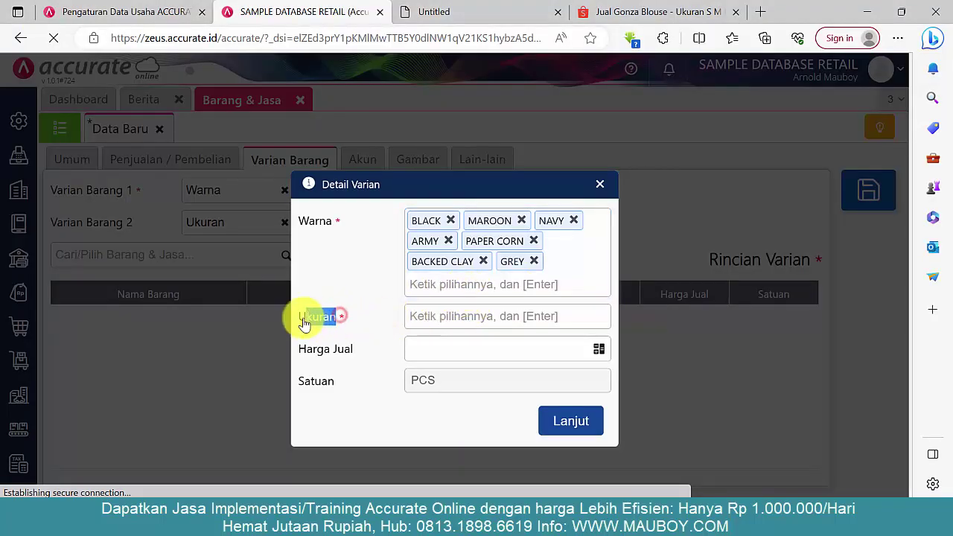
key("alt+Tab")
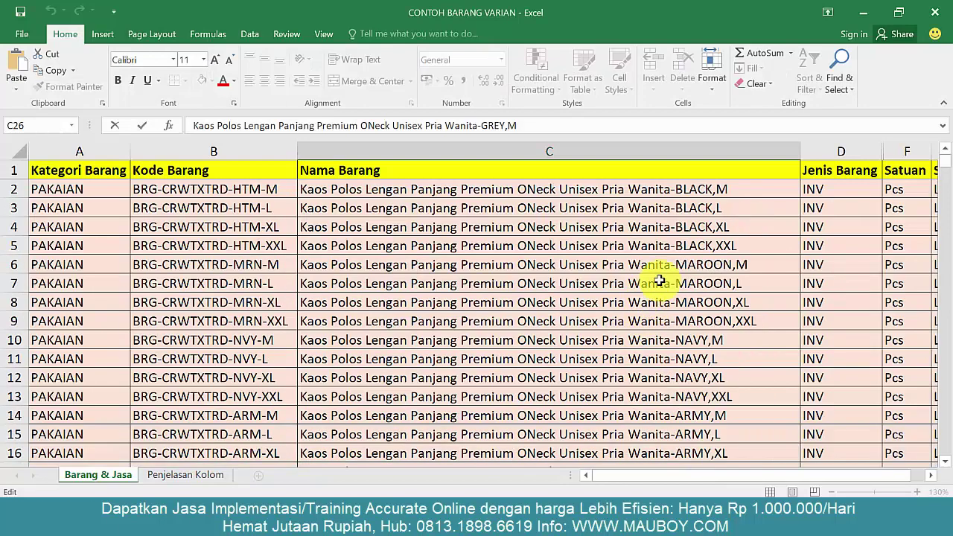
left_click(720, 189)
left_click(722, 208)
left_click(723, 227)
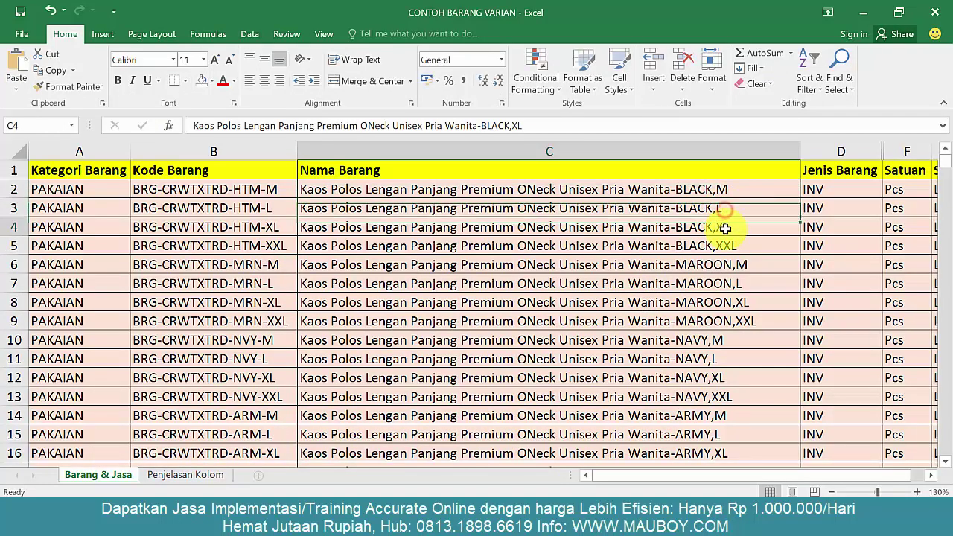
left_click(728, 239)
left_click_drag(737, 261, 728, 391)
left_click(734, 344)
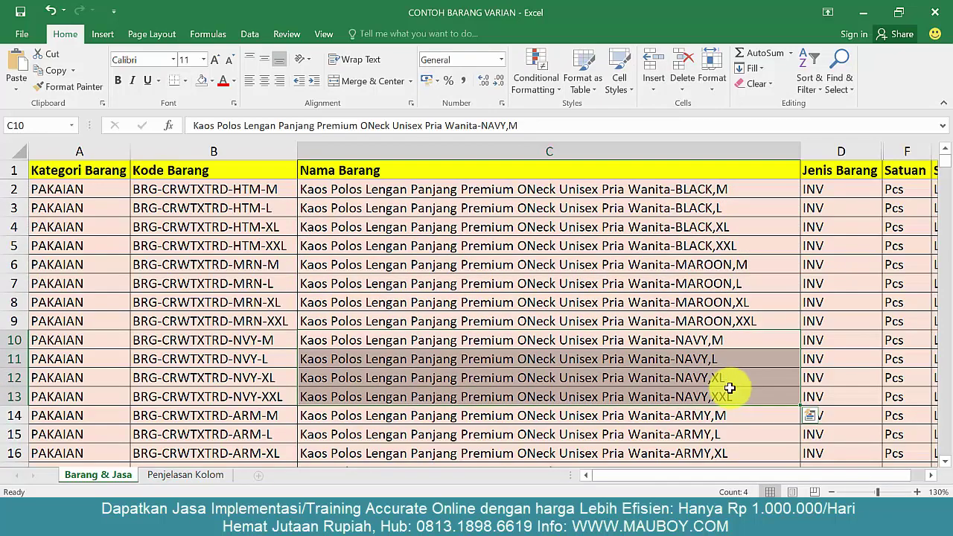
scroll(726, 387, "down", 3)
left_click_drag(723, 246, 743, 376)
scroll(743, 376, "down", 2)
left_click_drag(744, 285, 751, 340)
left_click(725, 359)
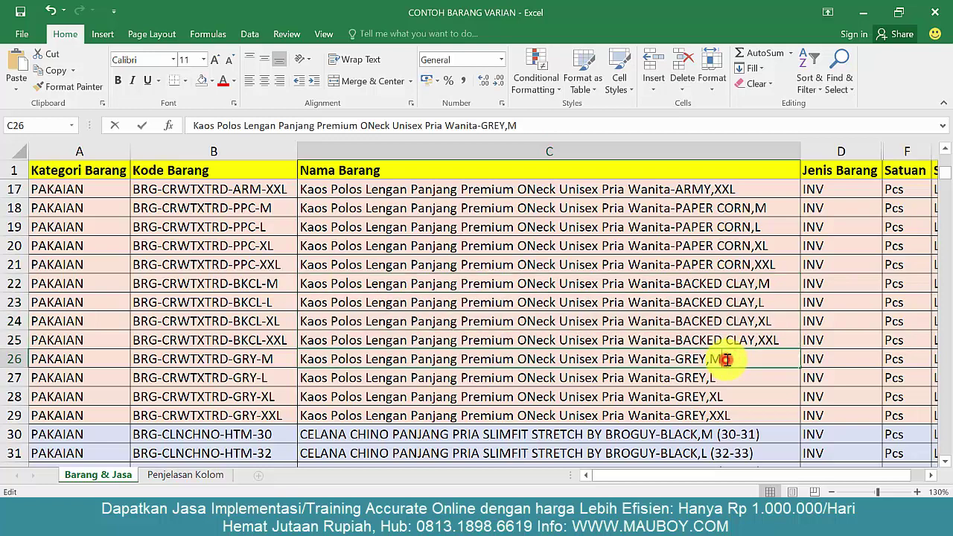
Return to Detail Varian and add M, L, XL and XXL as the Ukuran values
key("alt+Tab")
left_click(448, 319)
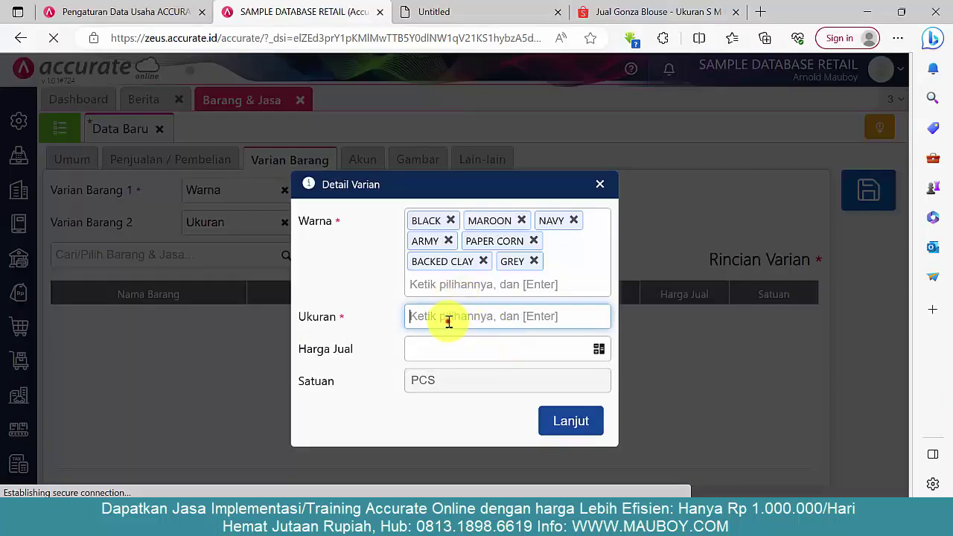
key("Return")
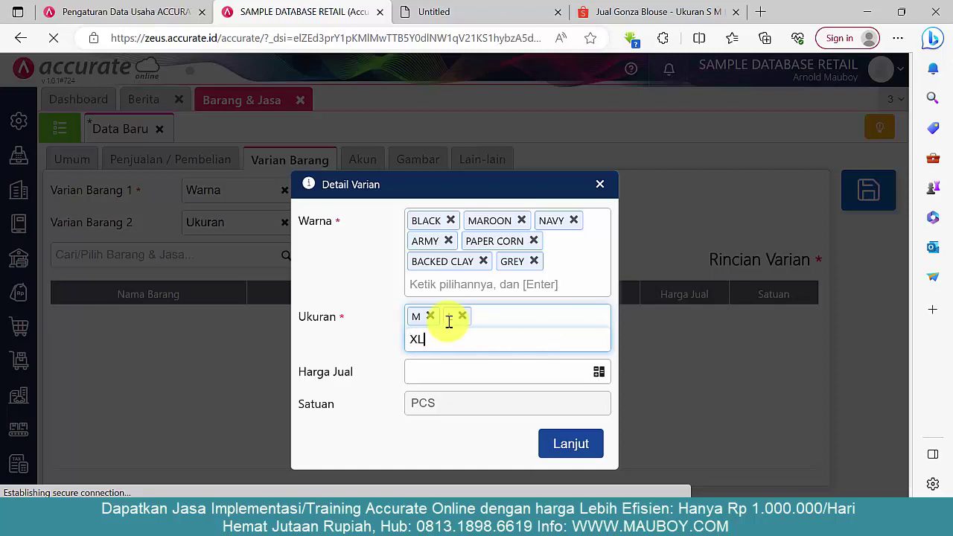
key("Return")
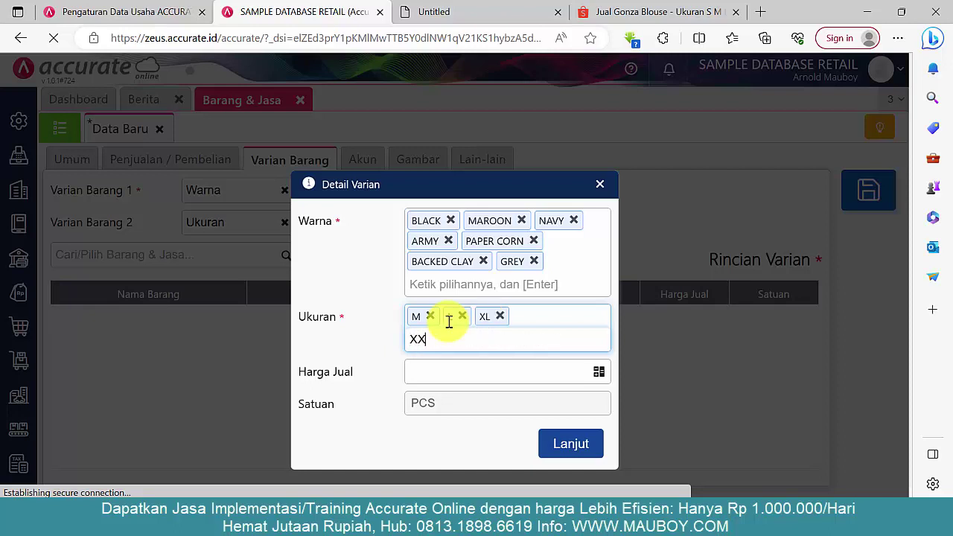
key("Return")
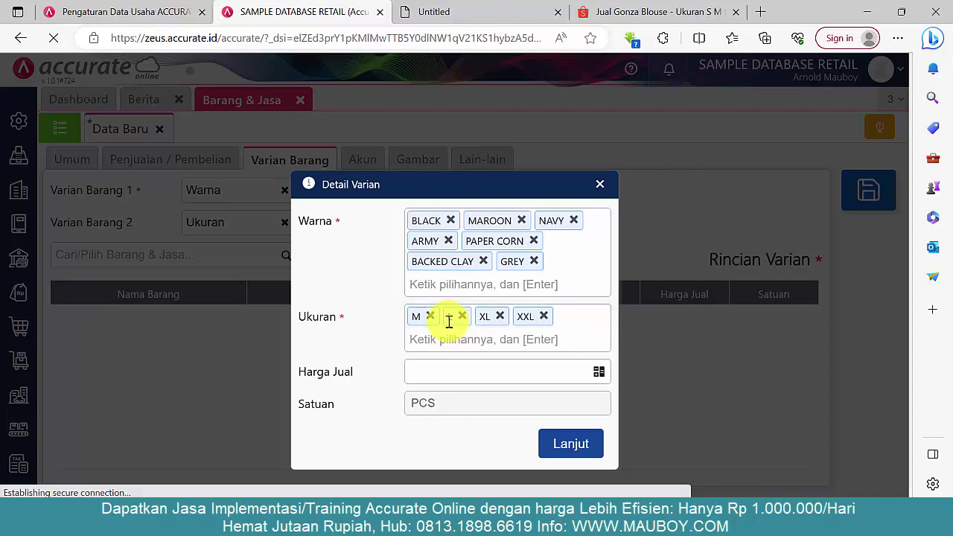
Switch to the Shopee Gonza Blouse page, select size S, and compare its price with the 2XL price
key("alt+Tab")
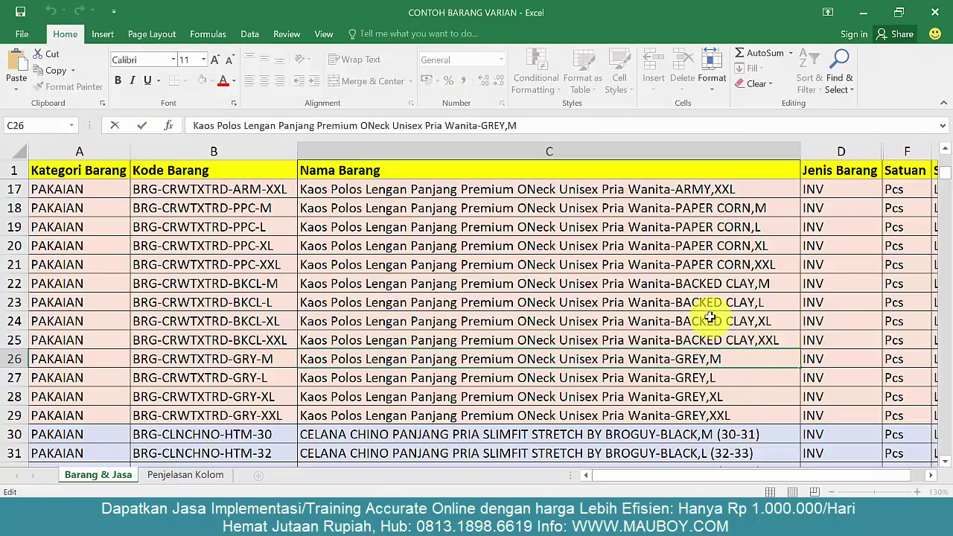
key("alt+Tab")
left_click(454, 372)
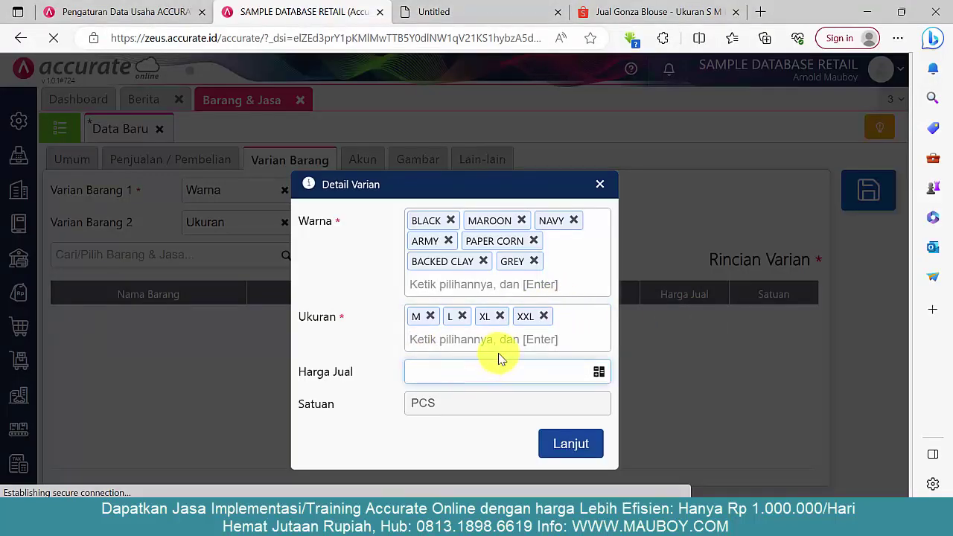
left_click(639, 13)
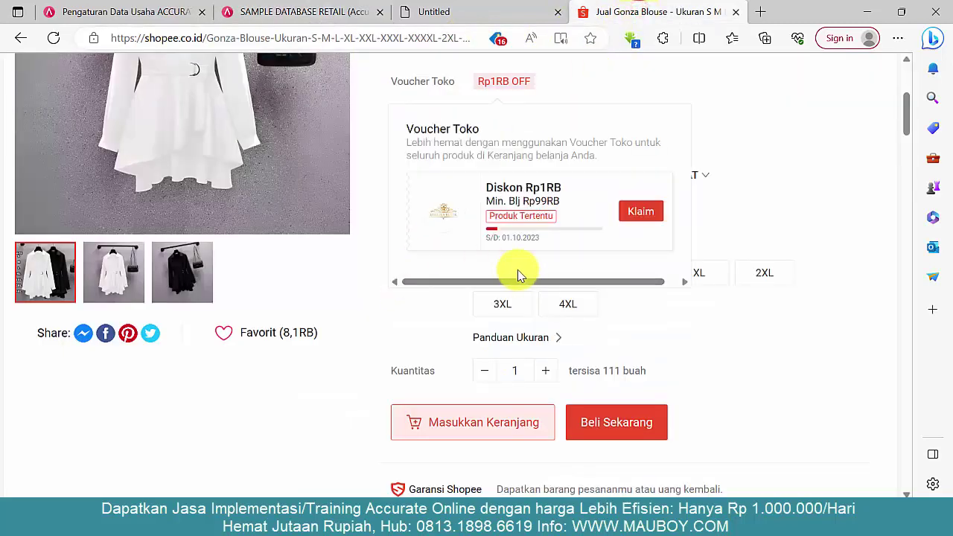
scroll(713, 287, "up", 2)
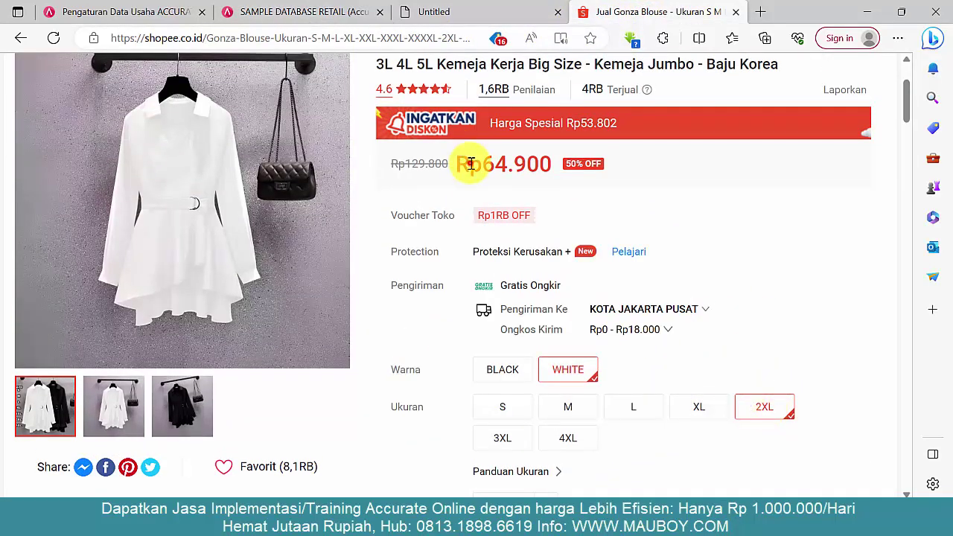
left_click_drag(470, 164, 551, 167)
left_click(502, 409)
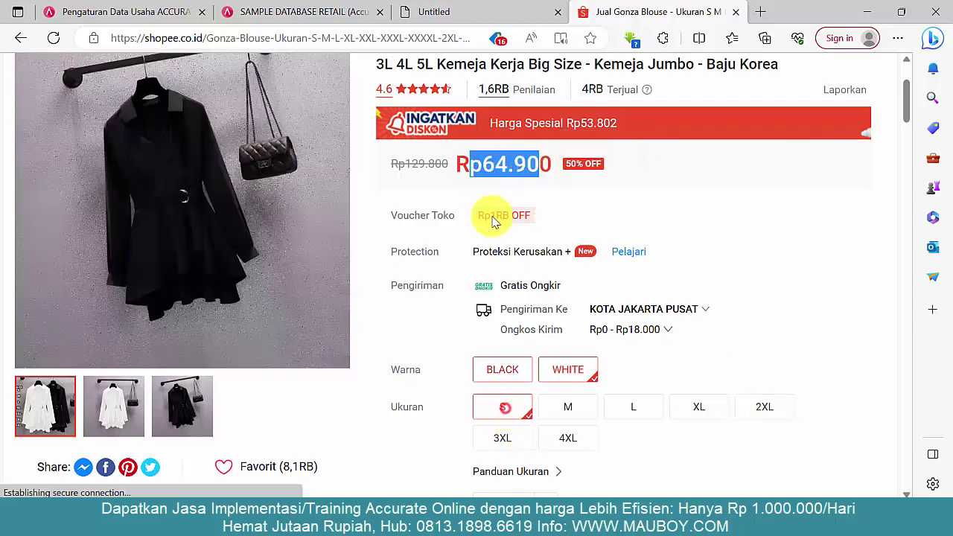
double_click(499, 163)
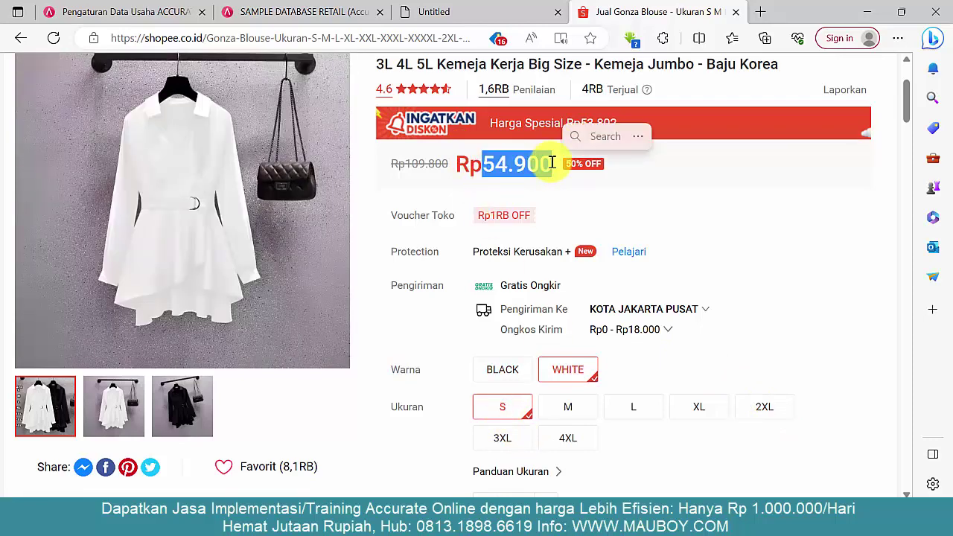
key("ctrl+c")
Return to Harga Jual in Detail Varian and examine the selling prices in the workbook's Def. Hrg. Jual Satuan #1 column
key("ctrl+2")
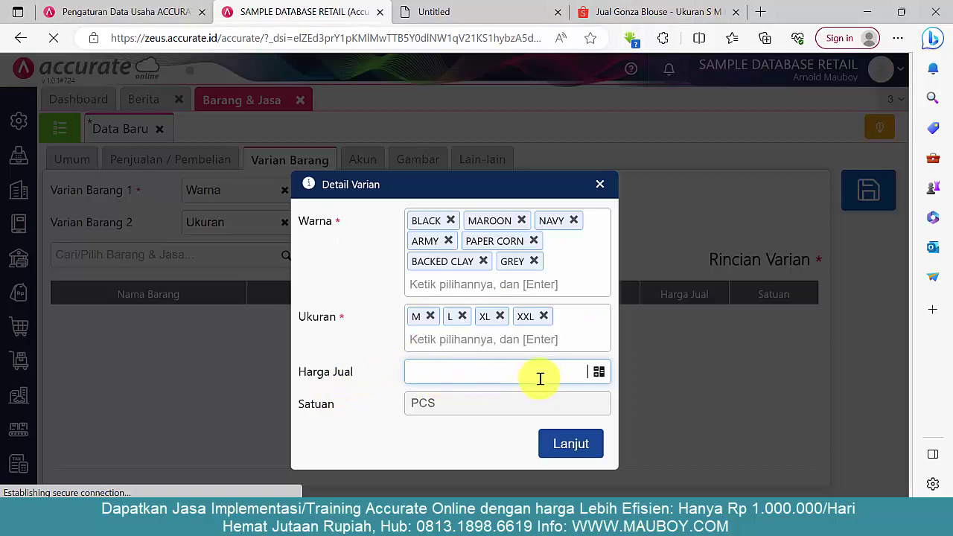
left_click_drag(357, 372, 297, 381)
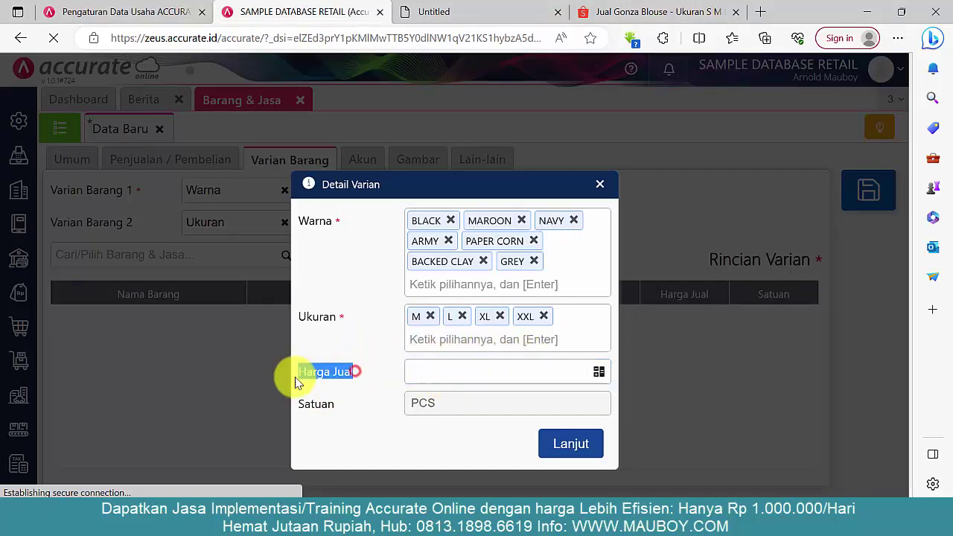
left_click(450, 376)
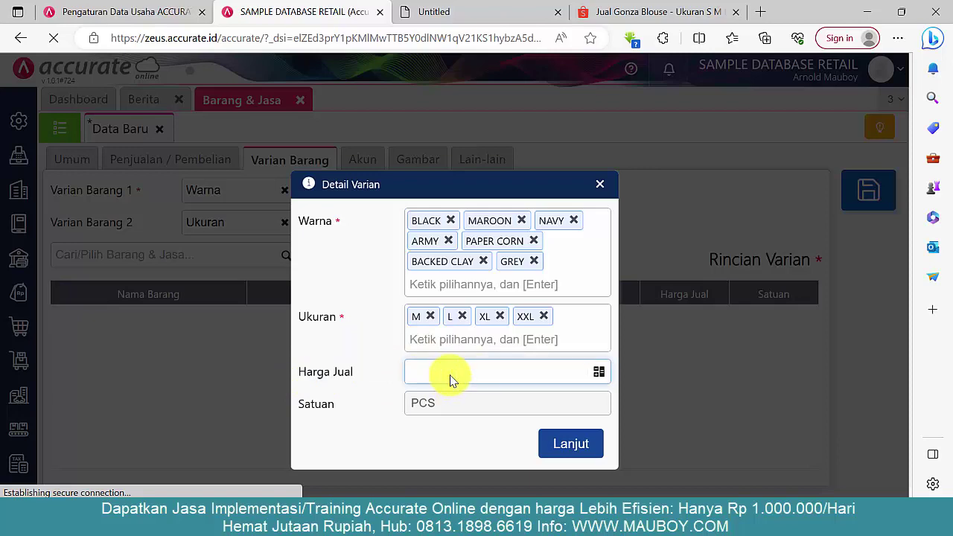
left_click(670, 525)
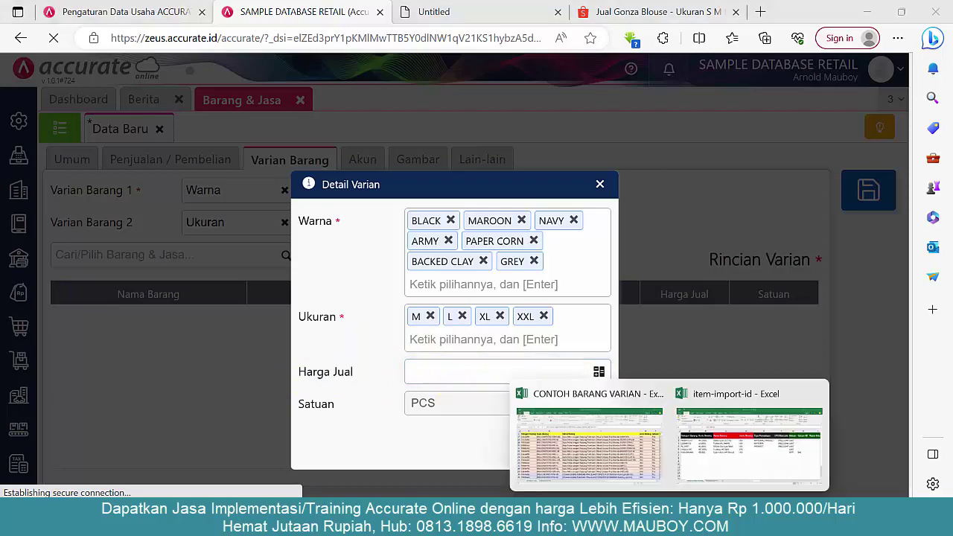
left_click(646, 477)
left_click_drag(911, 479, 772, 482)
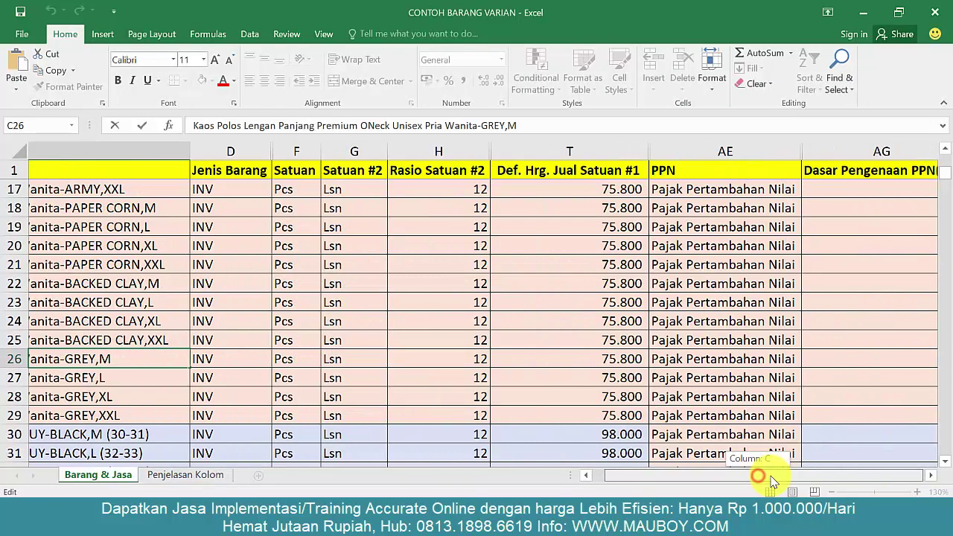
left_click(452, 189)
scroll(450, 208, "down", 2)
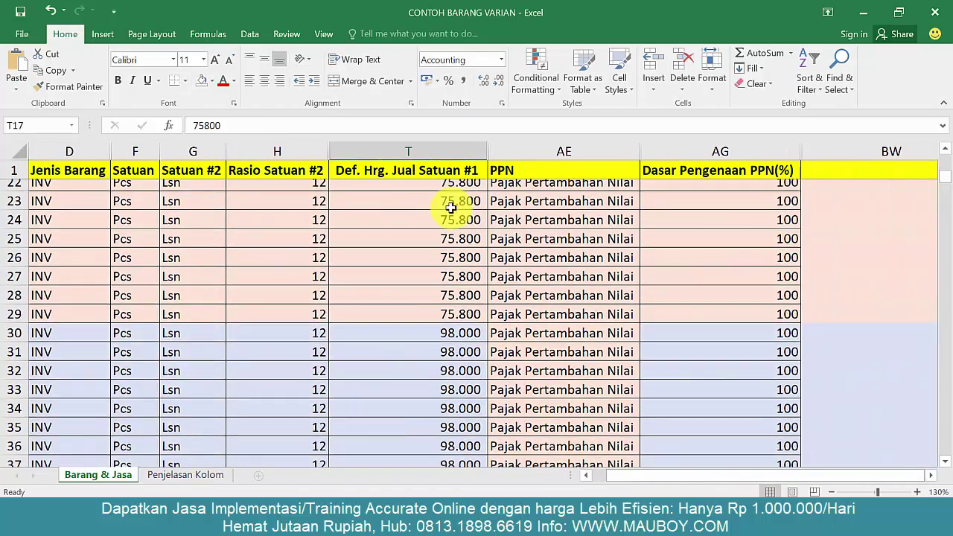
scroll(450, 208, "down", 1)
left_click(446, 246)
scroll(447, 247, "up", 7)
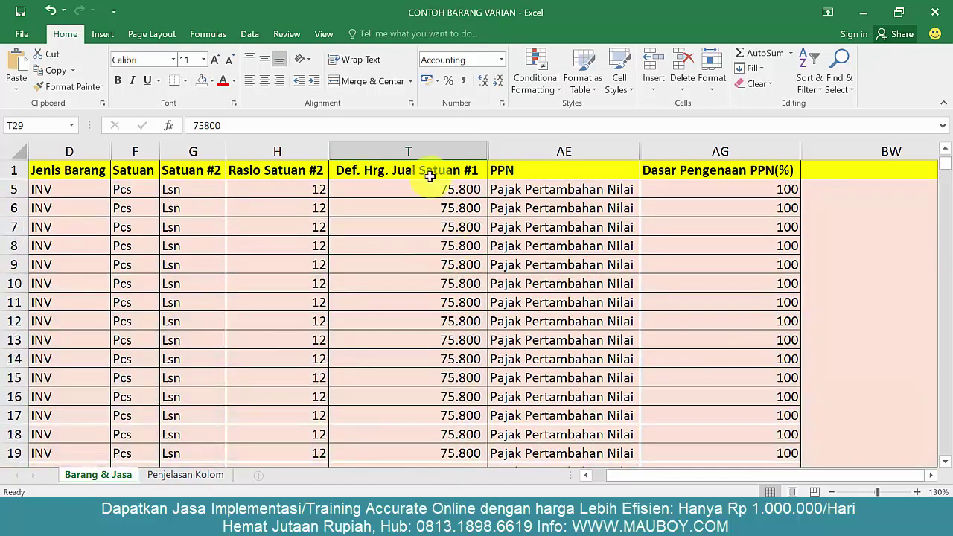
Copy the selling price from cell T5 of the workbook and set Harga Jual in Detail Varian to 75.800
double_click(430, 186)
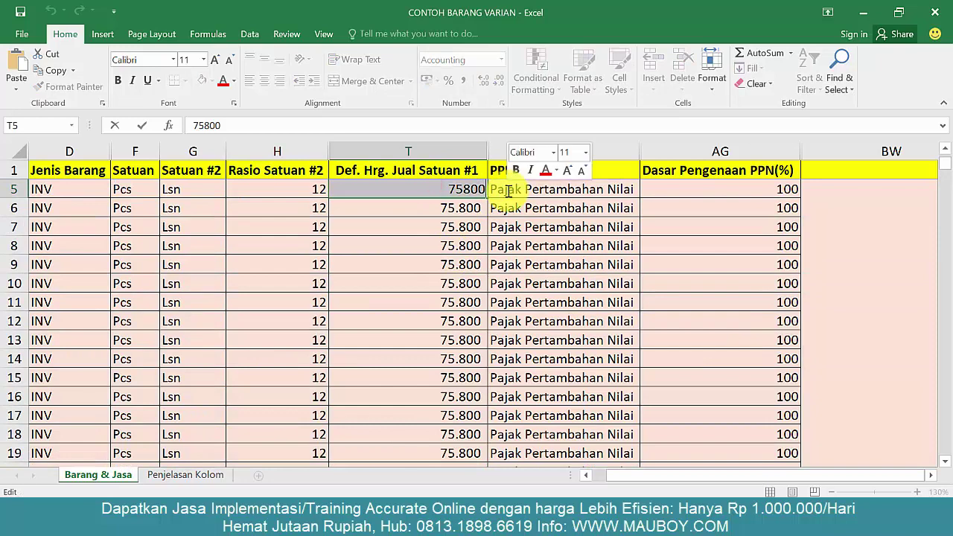
key("alt+Tab")
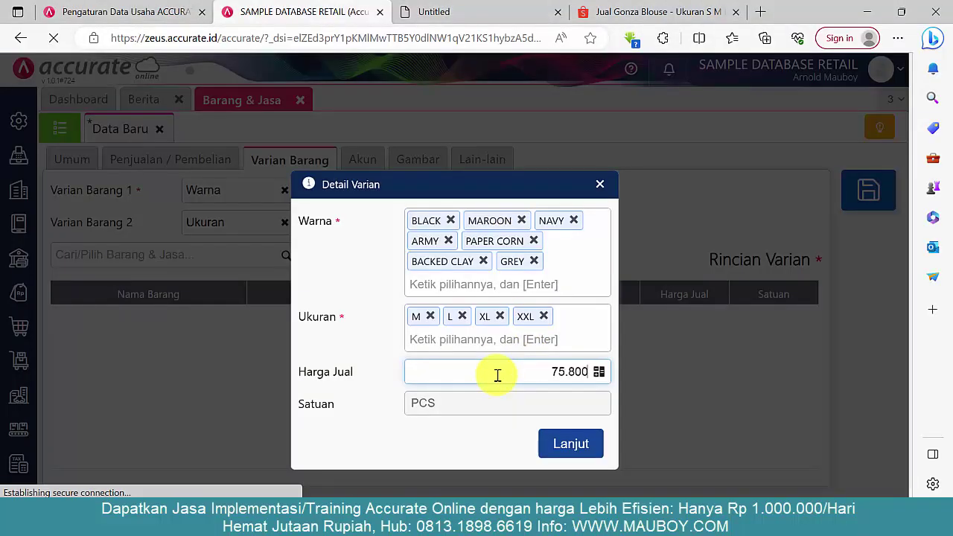
key("alt+Tab")
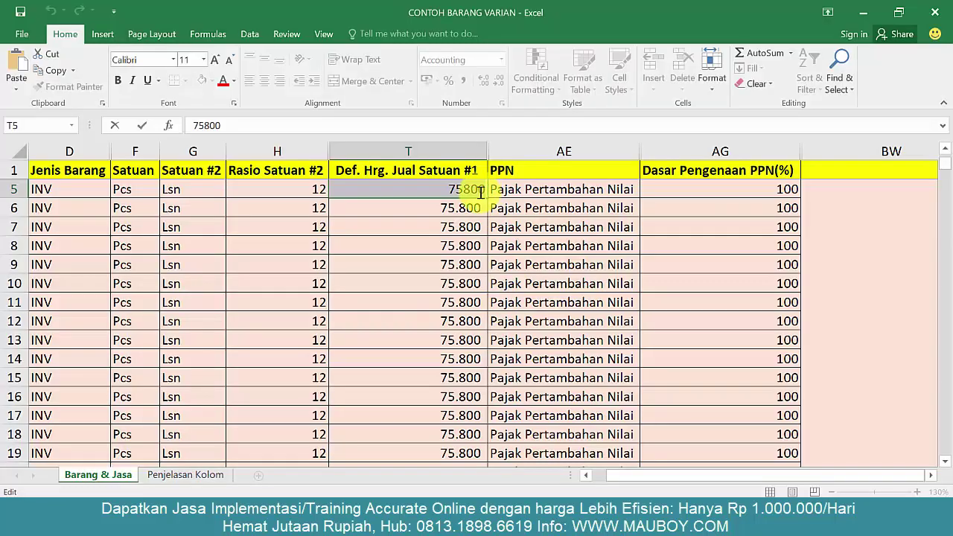
key("alt+Tab")
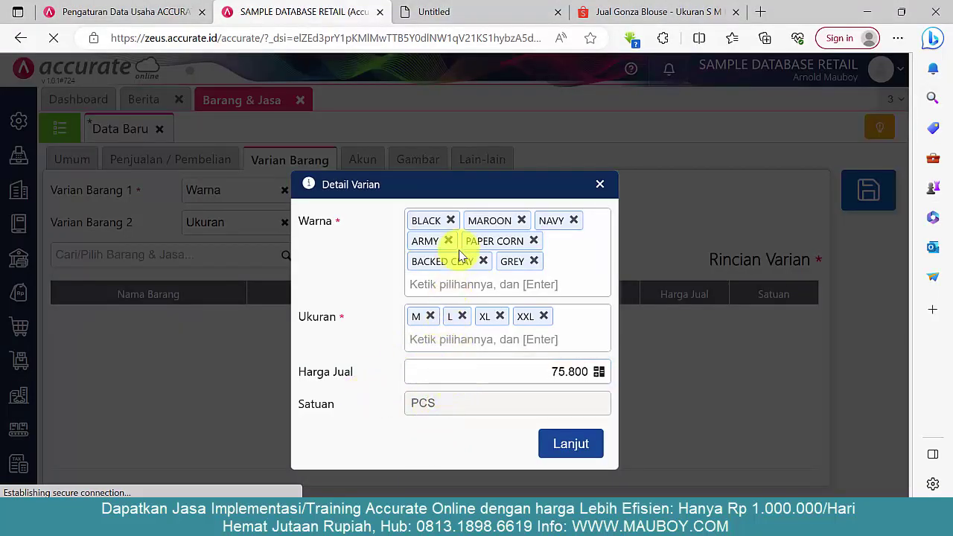
Examine the Satuan #2 and Rasio Satuan #2 columns in the workbook, and return to Detail Varian
key("alt+Tab")
left_click(384, 245)
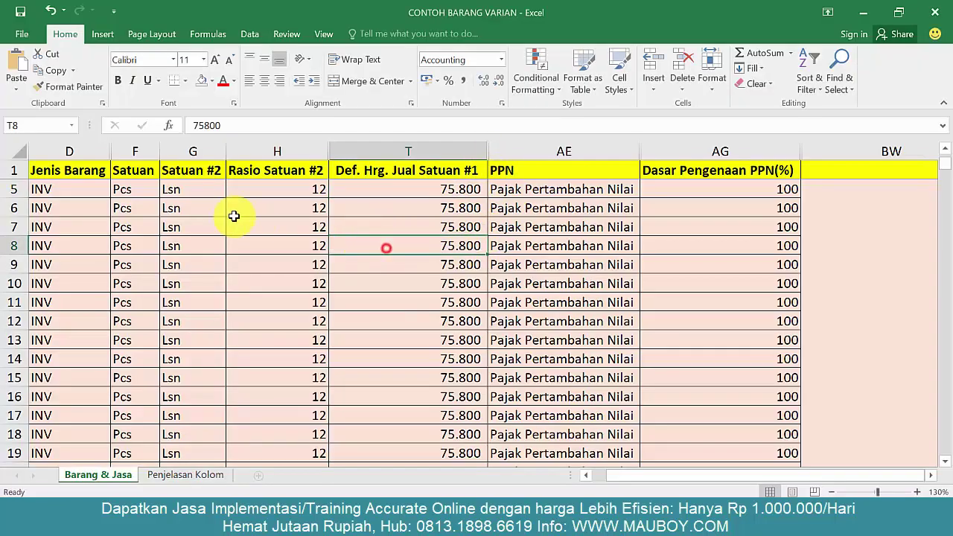
left_click(195, 152)
left_click_drag(138, 152, 213, 152)
left_click(304, 207)
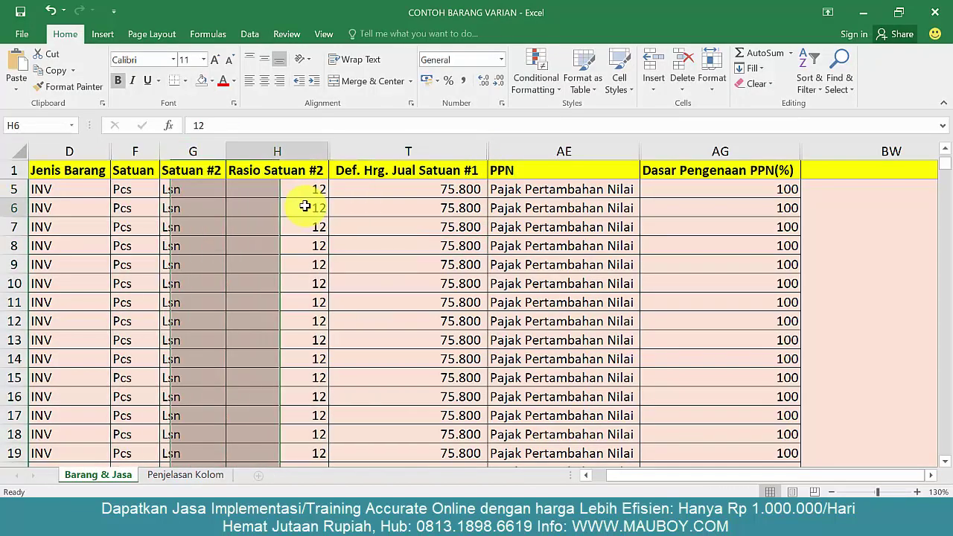
key("alt+Tab")
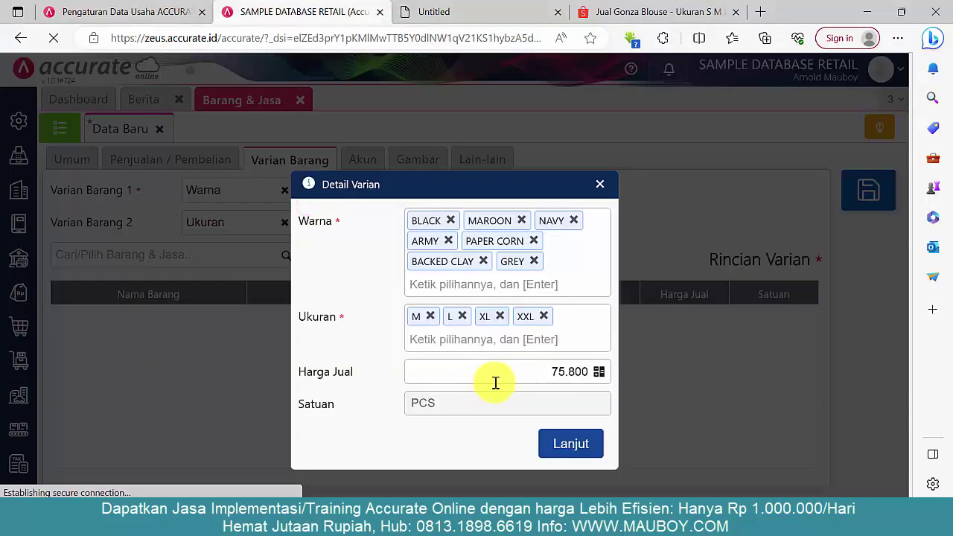
Generate the variants from the Warna and Ukuran values, and widen the Nama Barang column to show more of the names
left_click(572, 445)
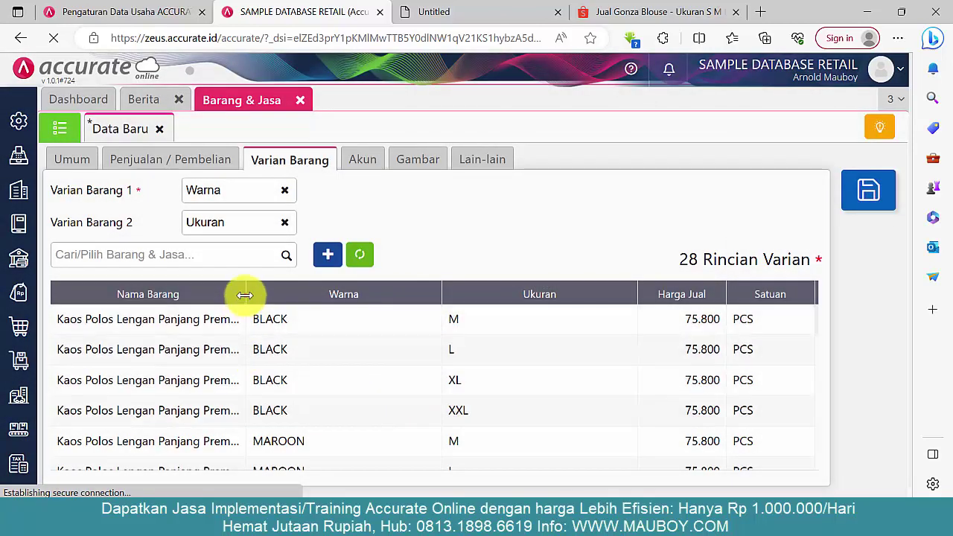
left_click_drag(245, 294, 323, 298)
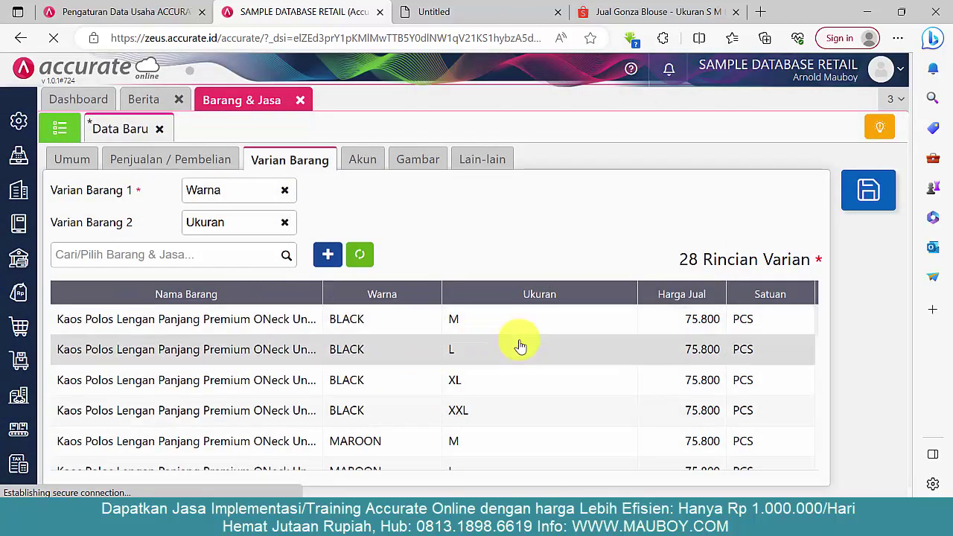
scroll(519, 346, "down", 1)
scroll(520, 346, "down", 3)
scroll(517, 347, "up", 3)
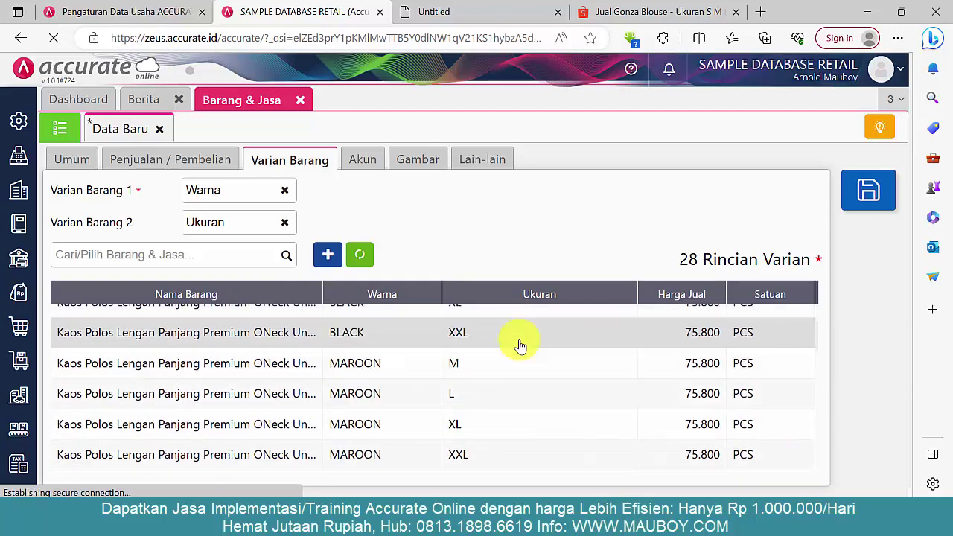
scroll(328, 328, "up", 2)
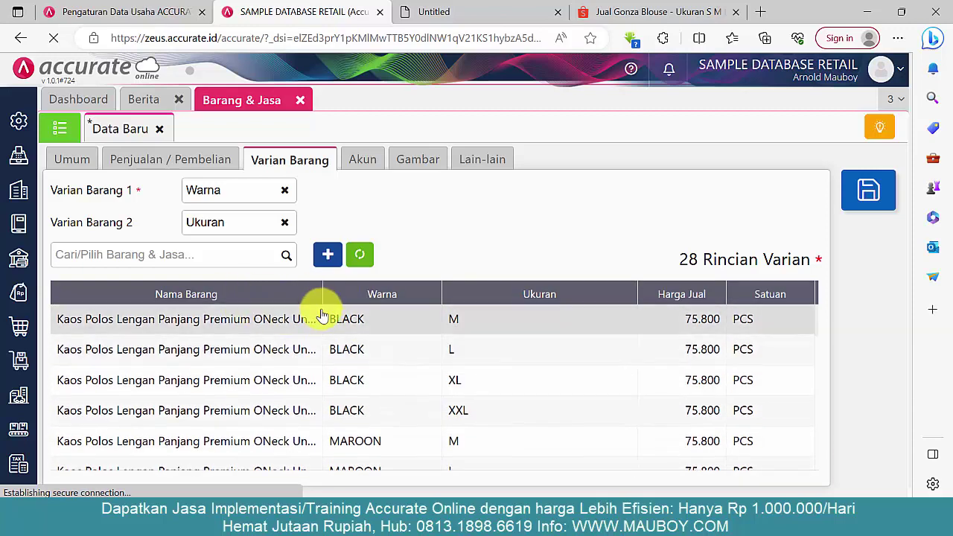
left_click_drag(323, 296, 575, 301)
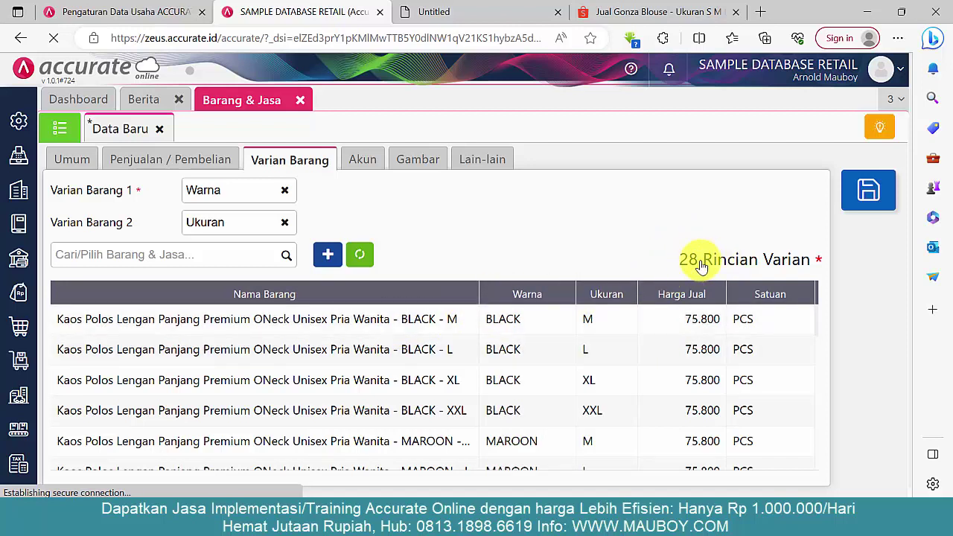
Select rows 2 to 29 in the workbook and compare the number of items with the Rincian Varian total in Accurate Online
key("alt+Tab")
scroll(80, 206, "up", 1)
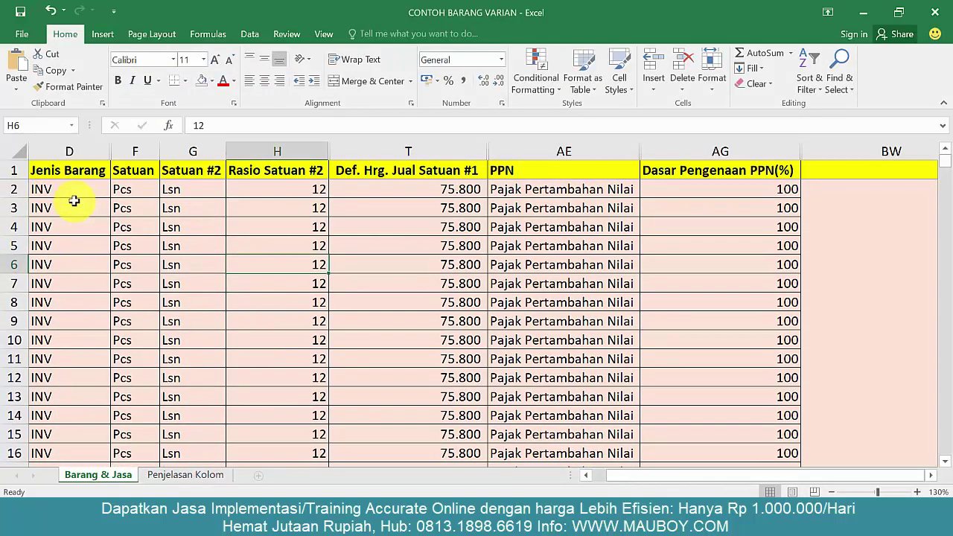
left_click_drag(9, 190, 10, 244)
scroll(10, 244, "up", 8)
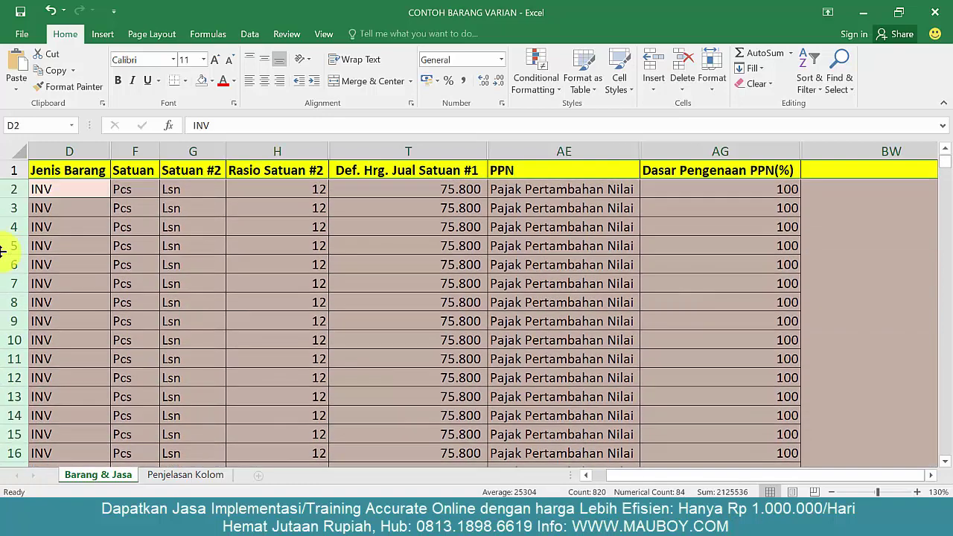
mouse_move(20, 189)
left_mouse_down()
mouse_move(11, 450)
mouse_move(16, 188)
left_mouse_up()
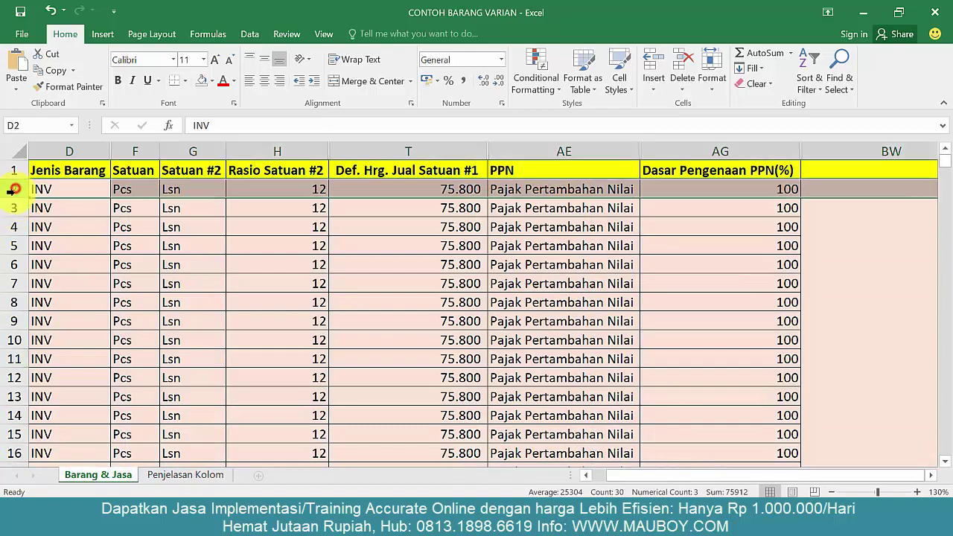
scroll(14, 238, "down", 8)
left_click(15, 245, "shift")
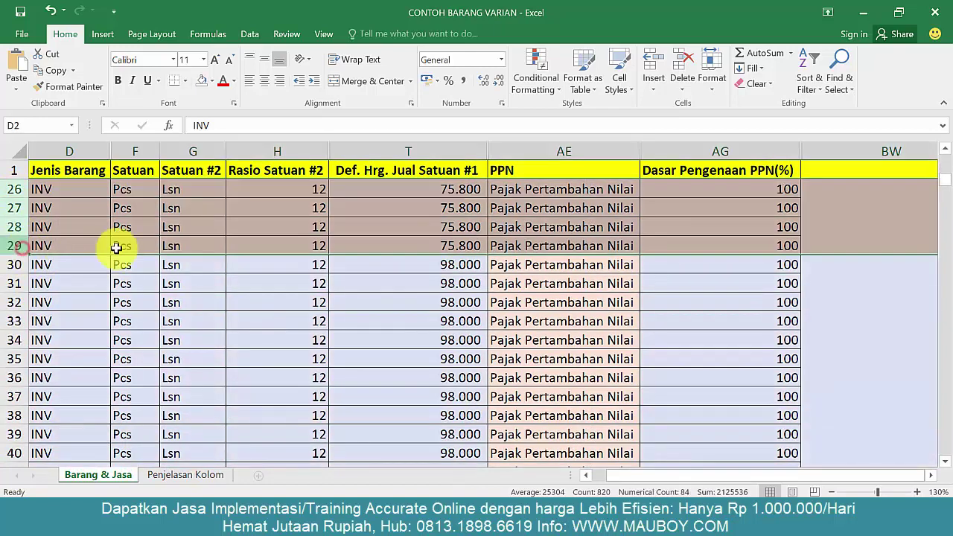
scroll(432, 245, "up", 8)
left_click(18, 170)
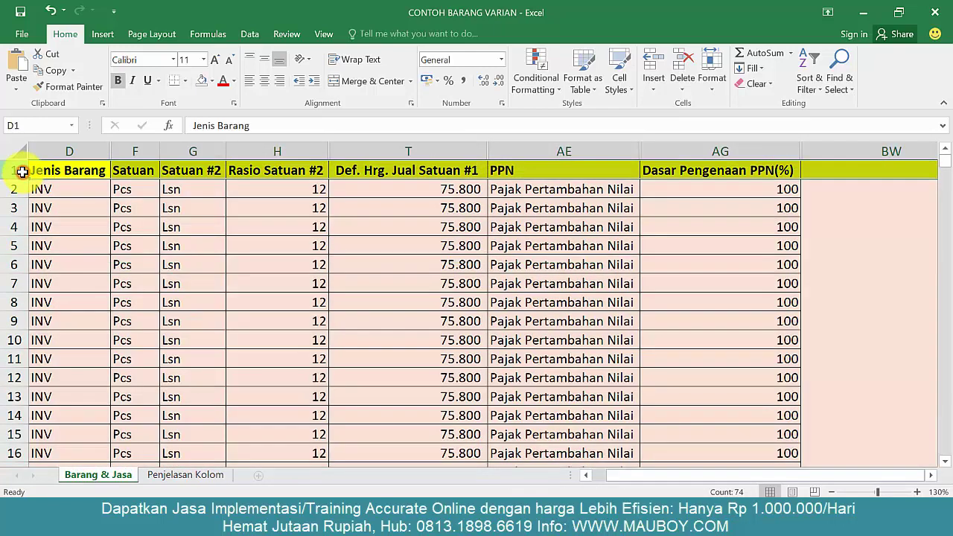
key("alt+Tab")
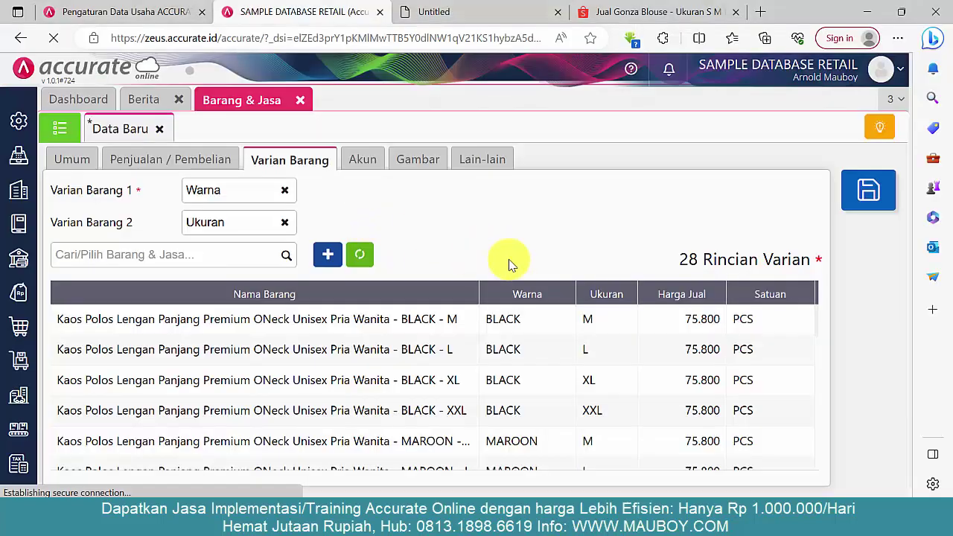
left_click_drag(686, 262, 810, 260)
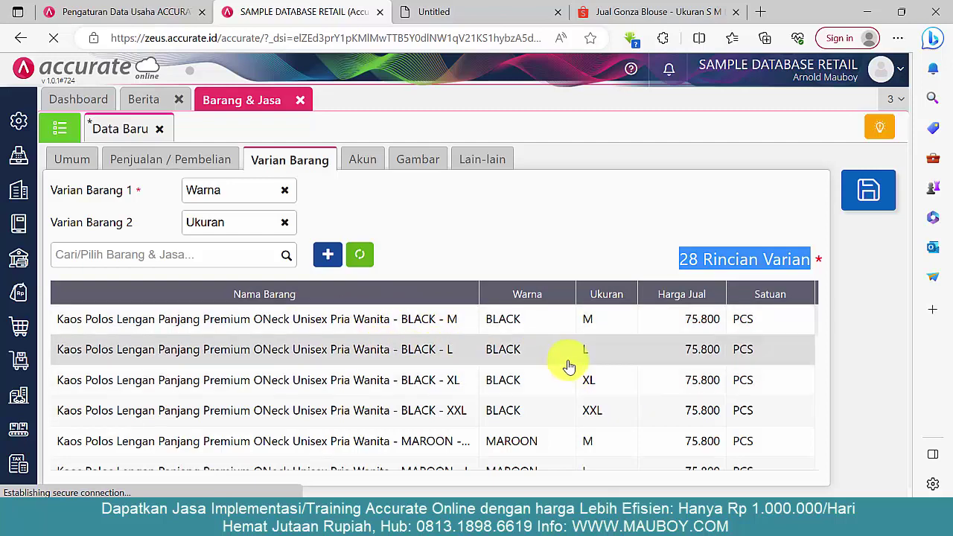
Open the details of the MAROON M variant, review its fields, and close them without changes
scroll(707, 366, "down", 2)
left_click(698, 364)
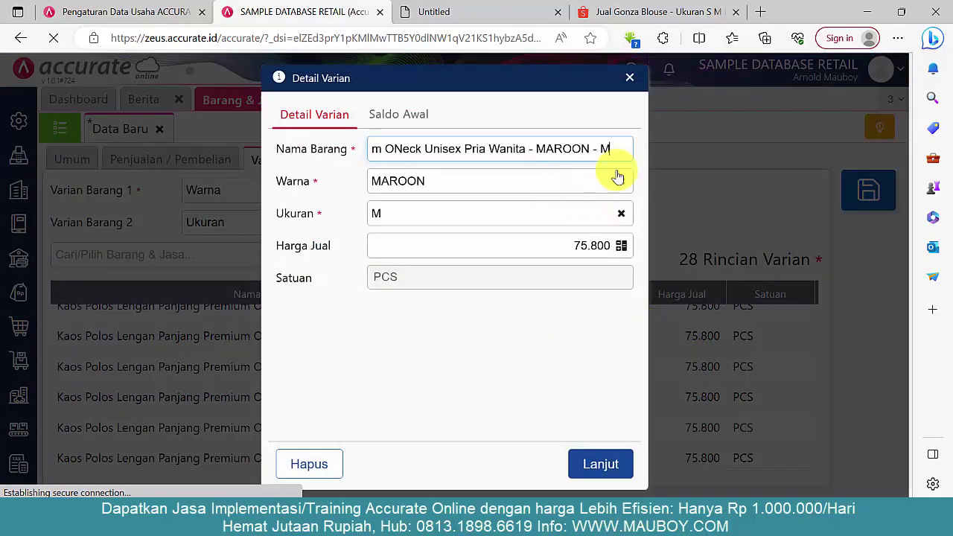
left_click(630, 78)
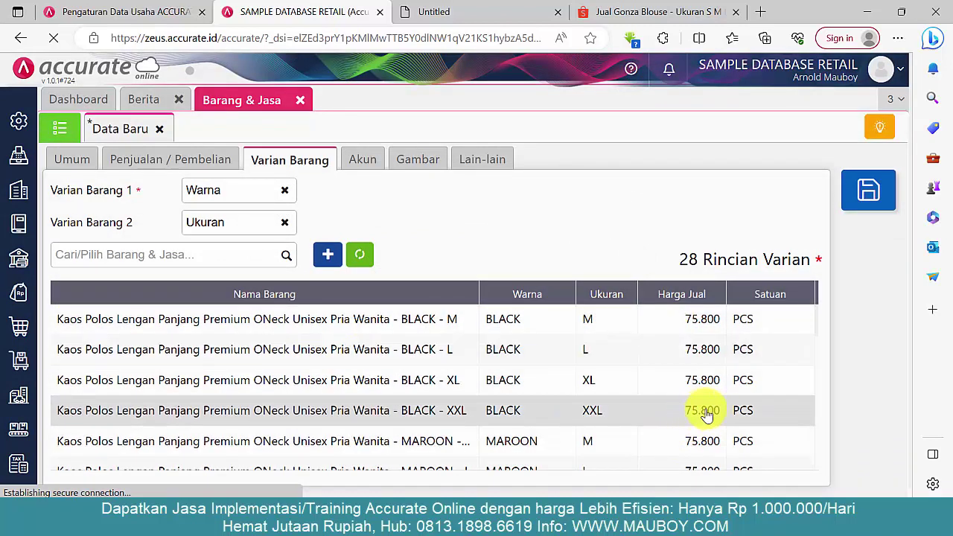
Set the Harga Jual of the BLACK XXL variant to 80.000
left_click(709, 414)
double_click(580, 246)
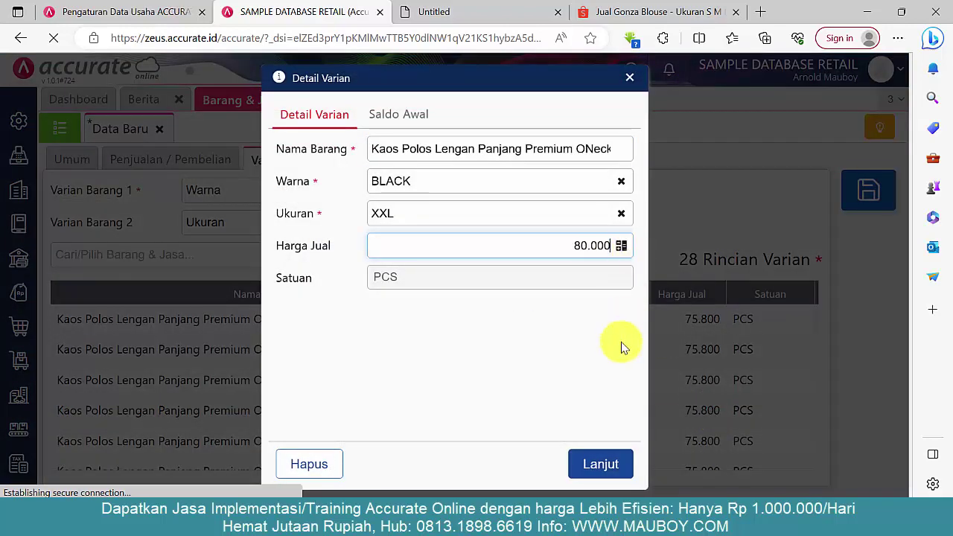
left_click(605, 462)
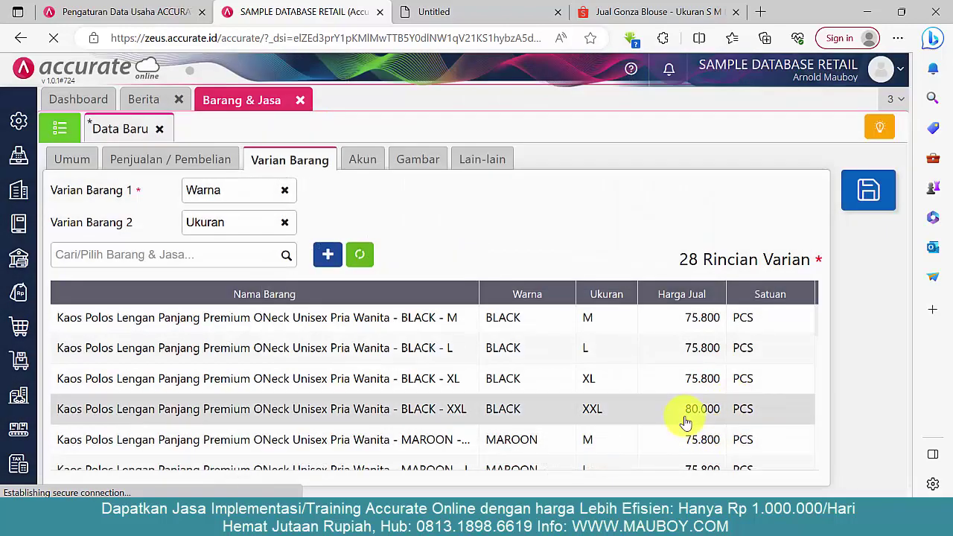
Set the Harga Jual of the MAROON XXL variant to 80.000
scroll(685, 417, "down", 1)
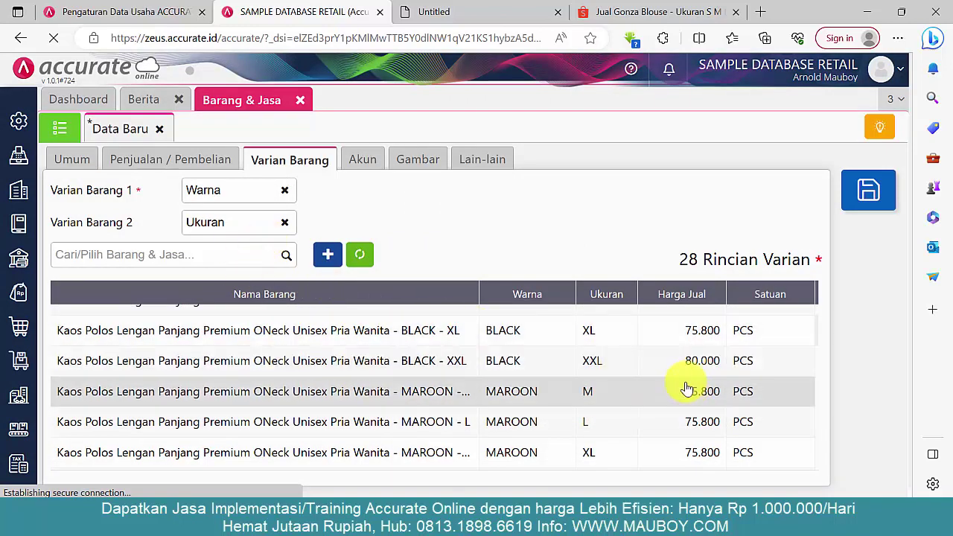
scroll(686, 389, "down", 1)
scroll(685, 368, "down", 2)
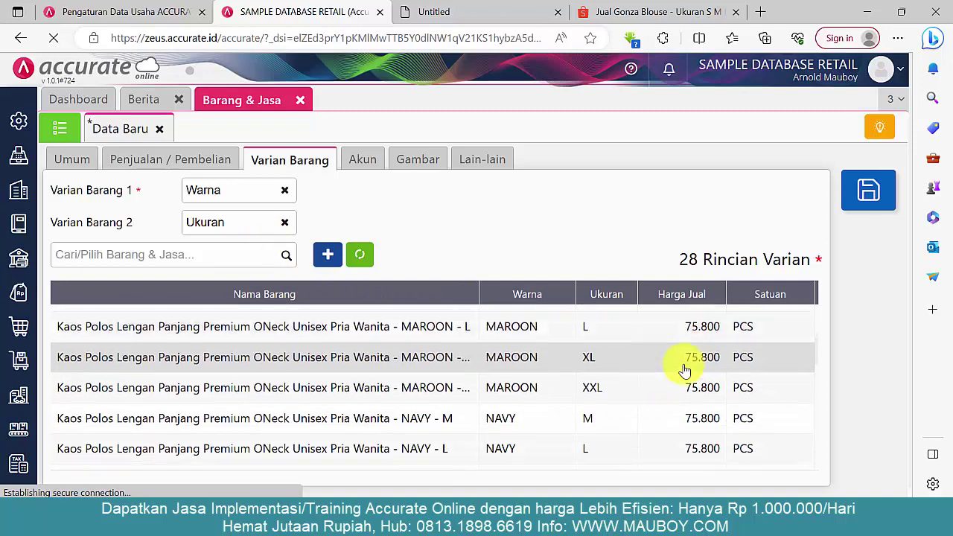
left_click(720, 368)
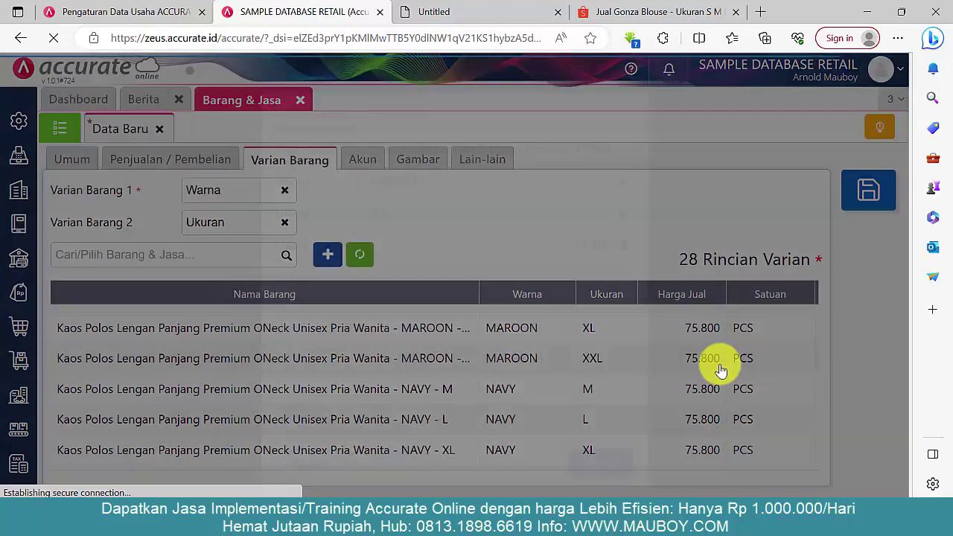
left_click(539, 237)
type("80")
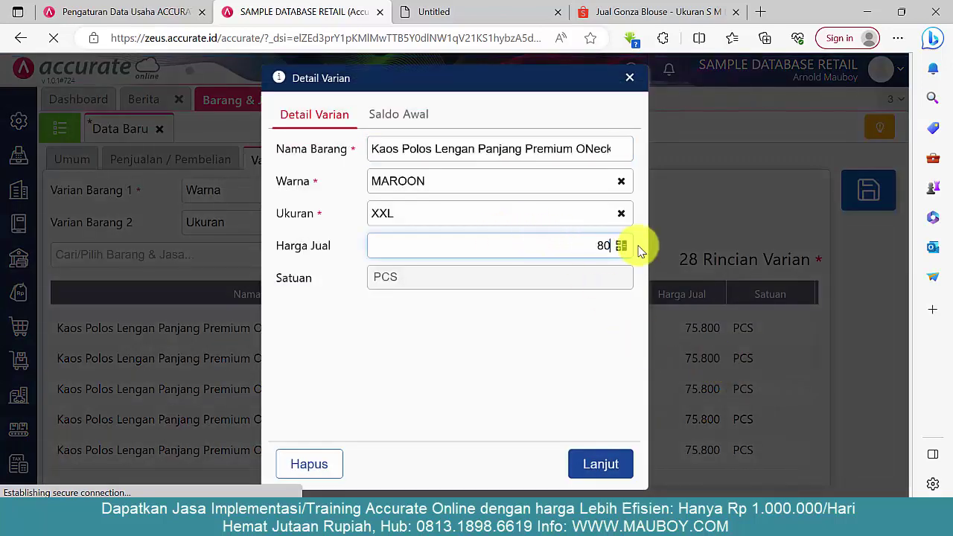
type(".000")
left_click(600, 463)
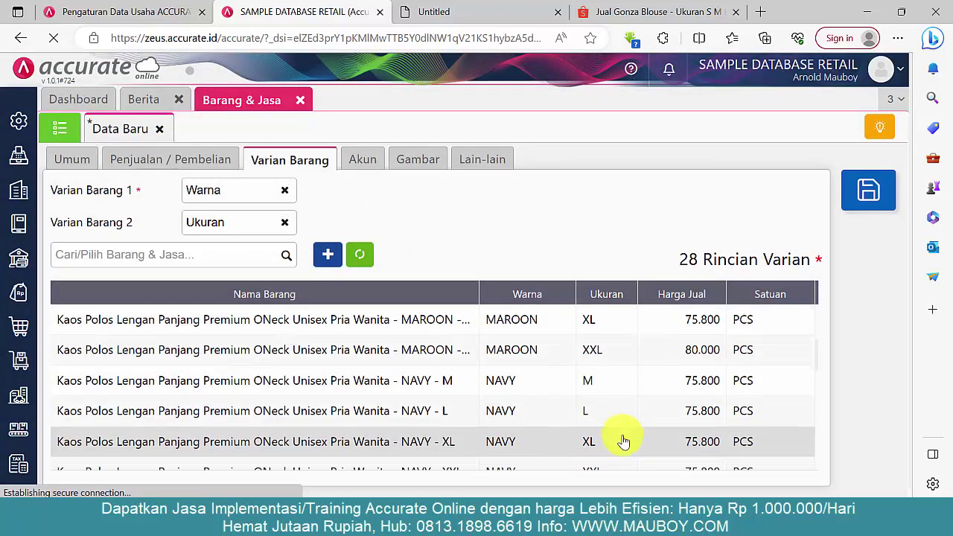
Set the Harga Jual of the NAVY XXL variant to 80.000
scroll(624, 441, "down", 1)
left_click(722, 405)
left_click(584, 245)
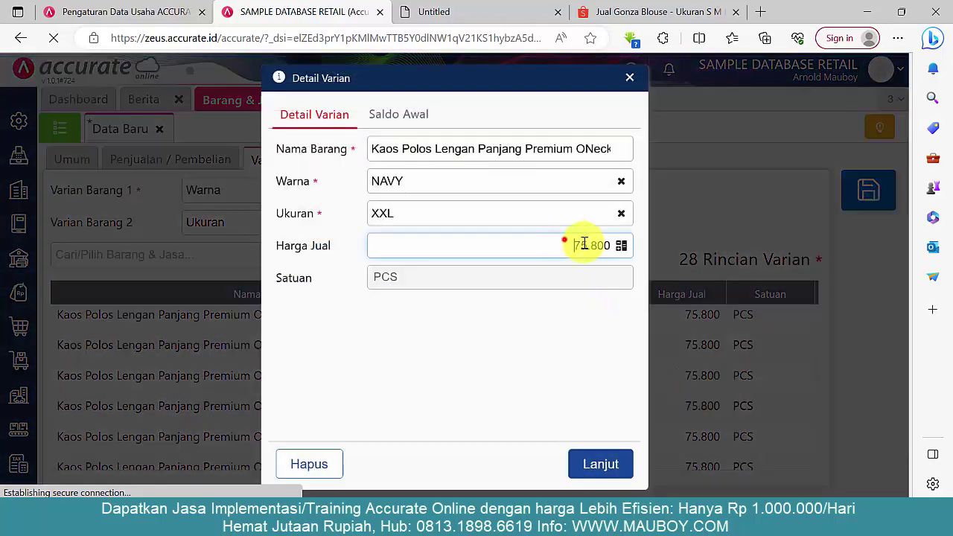
left_click_drag(584, 244, 642, 250)
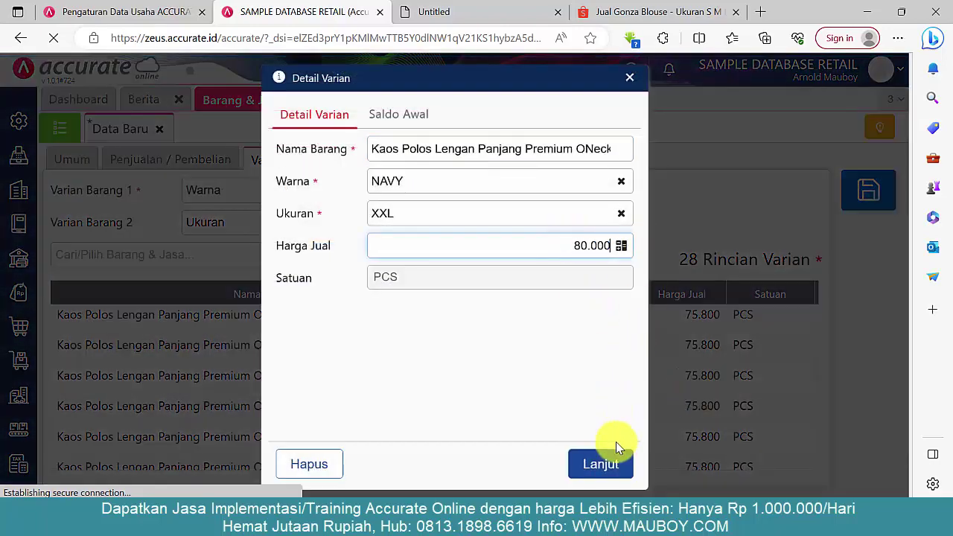
left_click(615, 456)
Set the Harga Jual of the ARMY XXL variant to 80.000
scroll(624, 397, "up", 3)
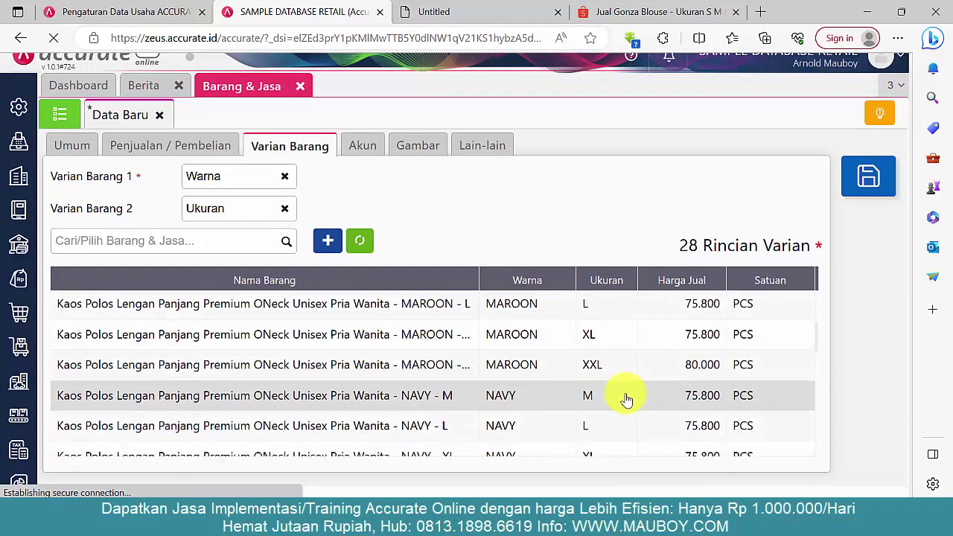
scroll(629, 396, "up", 5)
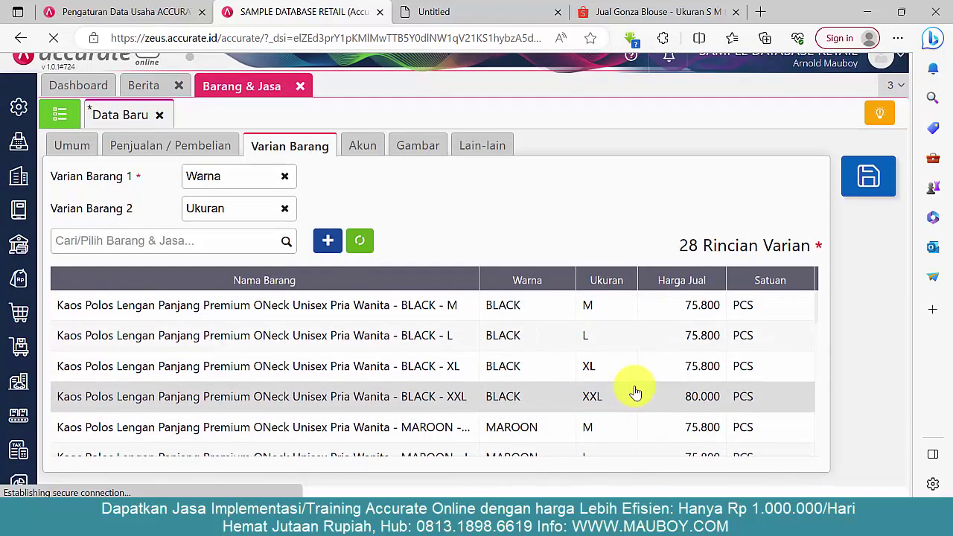
scroll(635, 392, "down", 13)
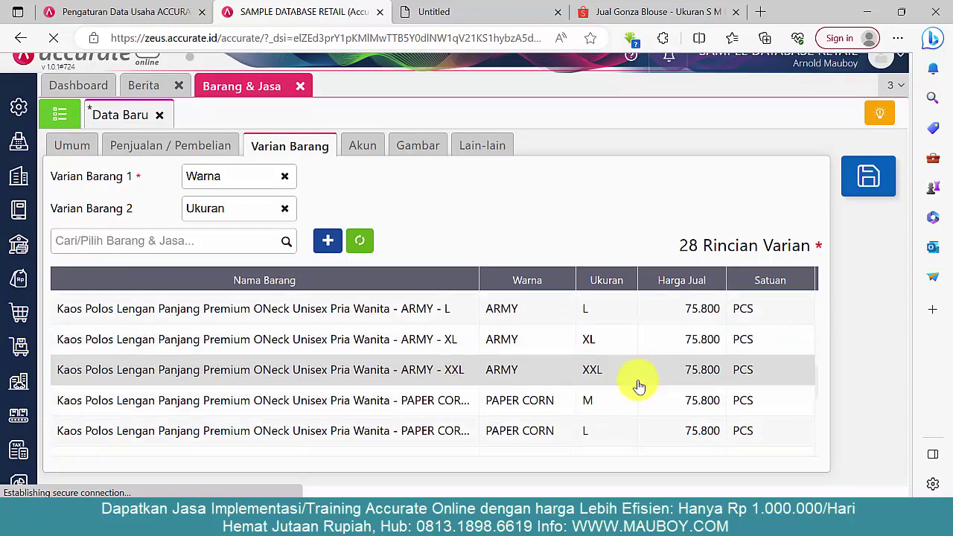
left_click(663, 364)
left_click(549, 242)
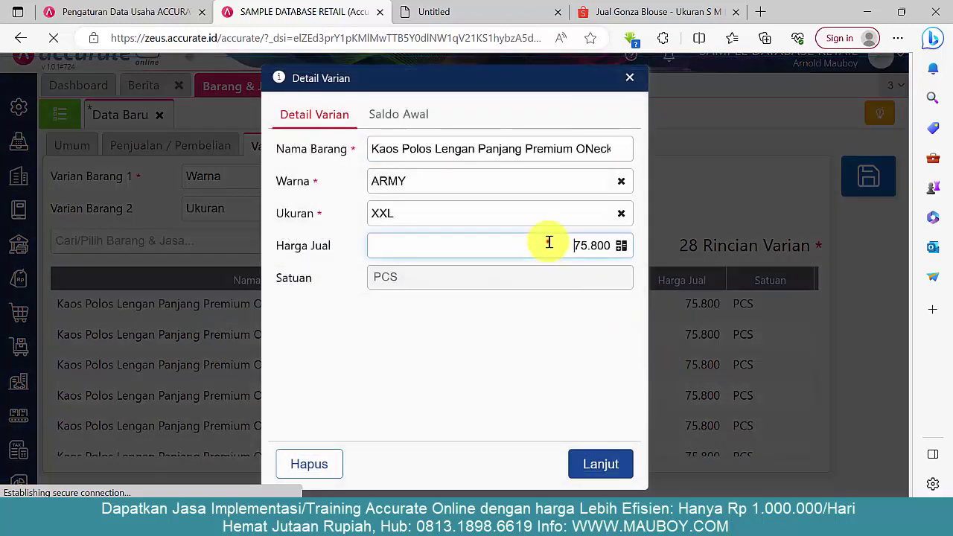
left_click(549, 242)
type("800000")
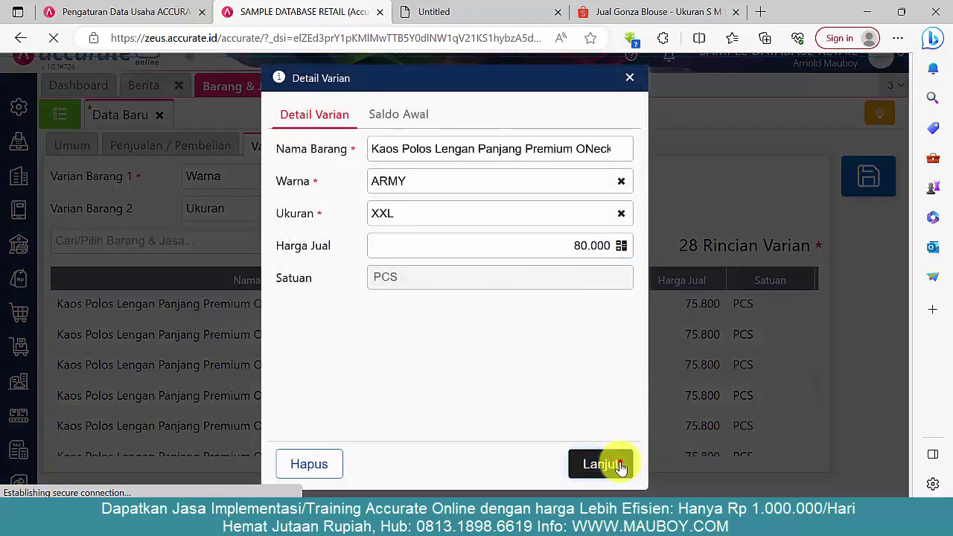
left_click(609, 464)
Set the Harga Jual of the PAPER CORN XXL variant to 80.000
scroll(635, 425, "down", 4)
scroll(639, 421, "down", 1)
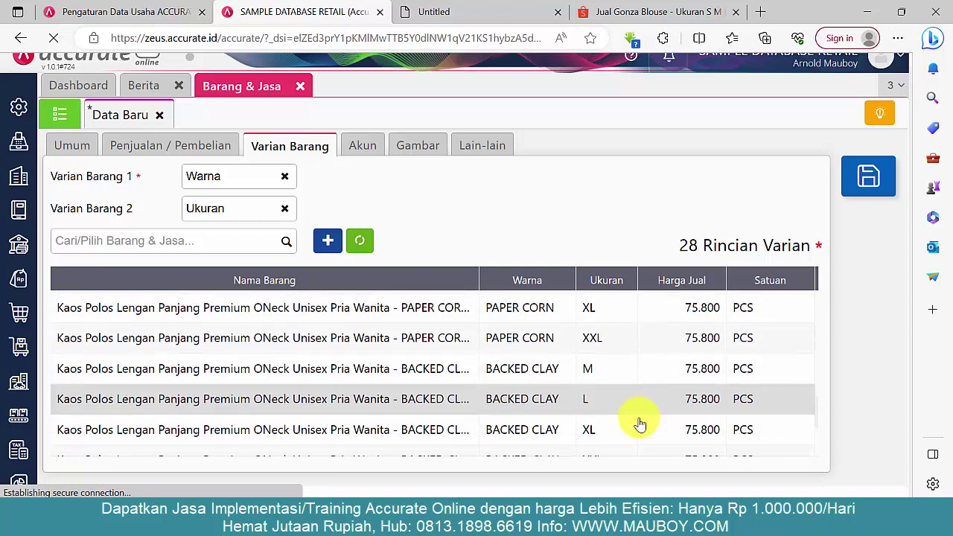
left_click(669, 347)
left_click(561, 242)
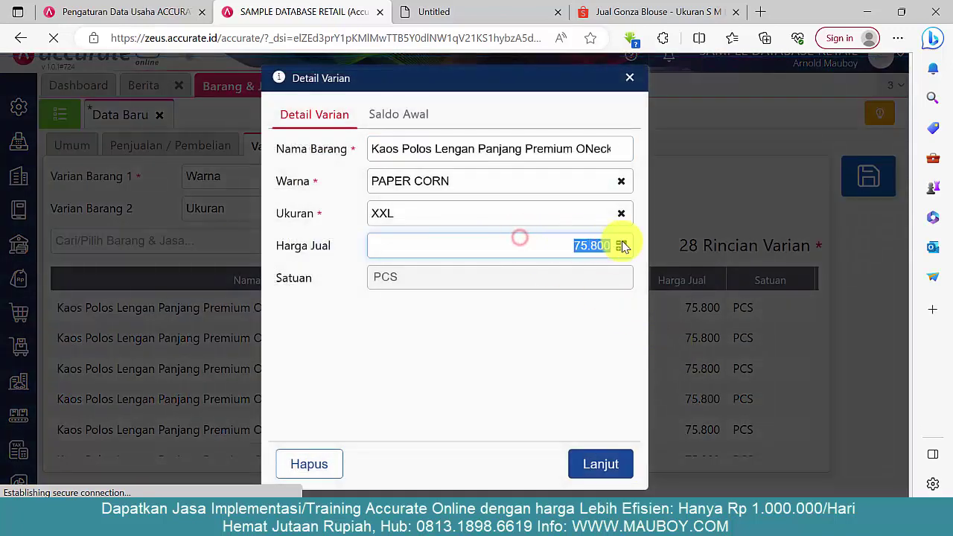
type("800000")
left_click(609, 464)
Set the Harga Jual of the BACKED CLAY XXL variant to 80.000
scroll(680, 387, "down", 3)
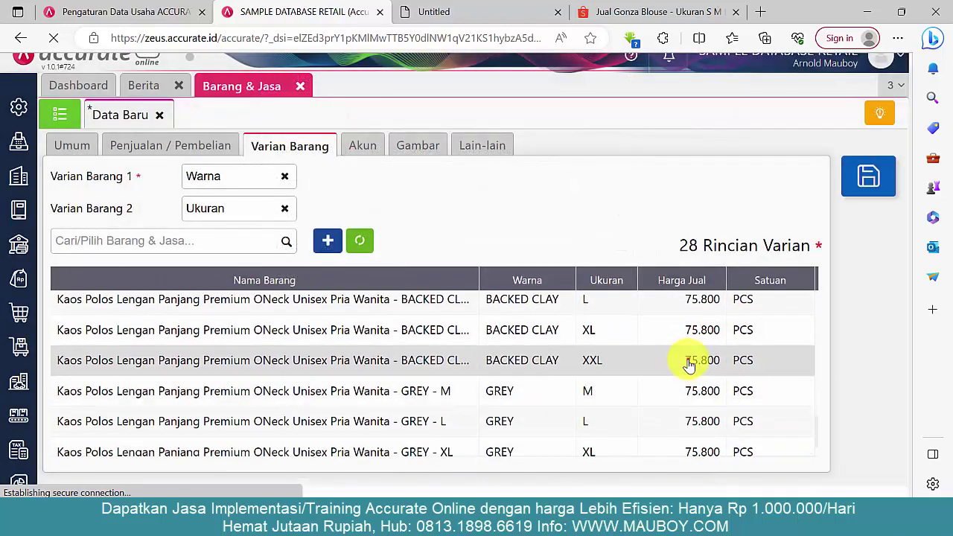
left_click(689, 363)
left_click(565, 244)
type("80000")
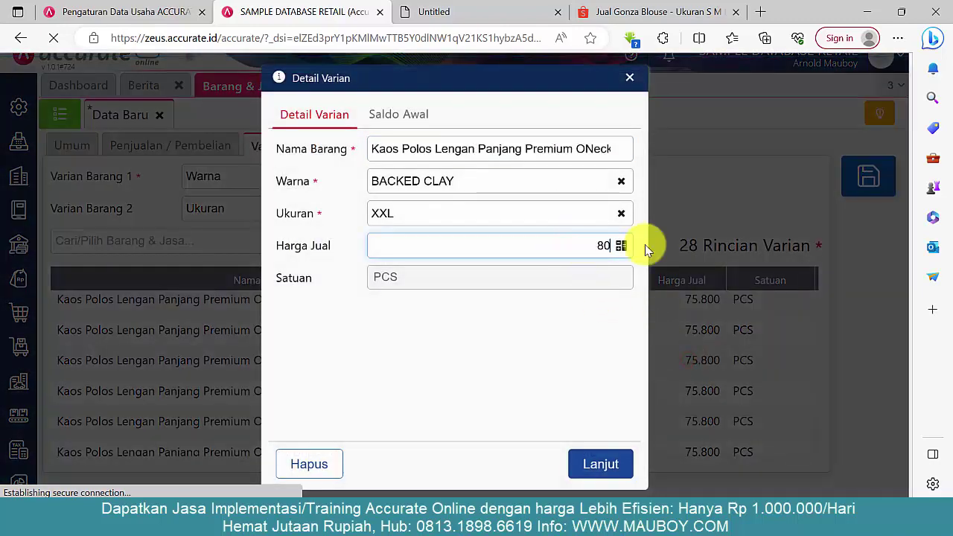
left_click(619, 462)
Set the Harga Jual of the GREY XXL variant to 80.000
scroll(617, 400, "down", 3)
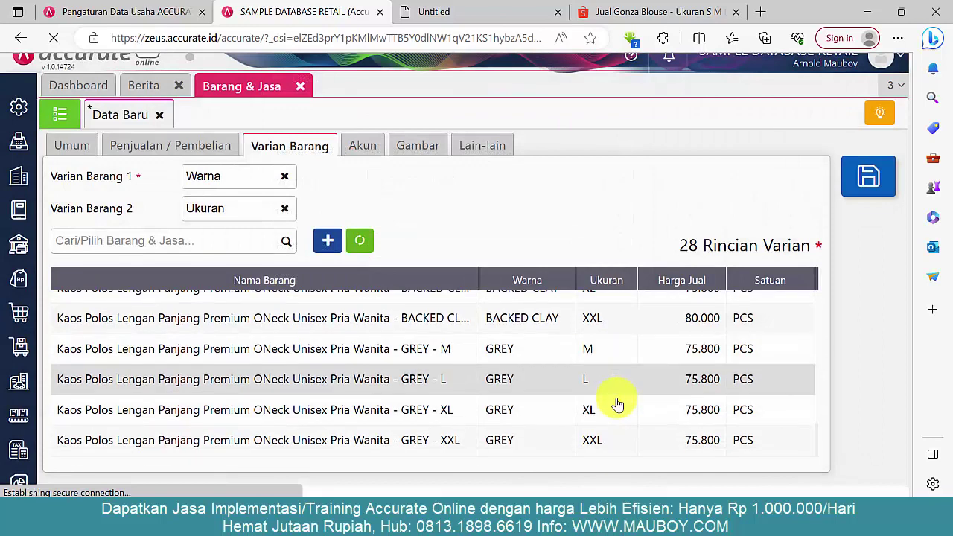
left_click(680, 454)
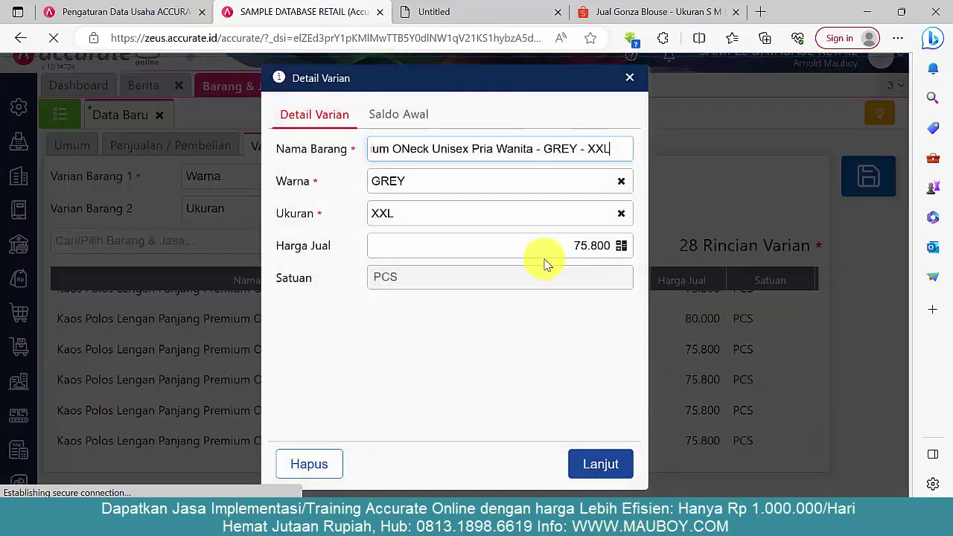
left_click(545, 247)
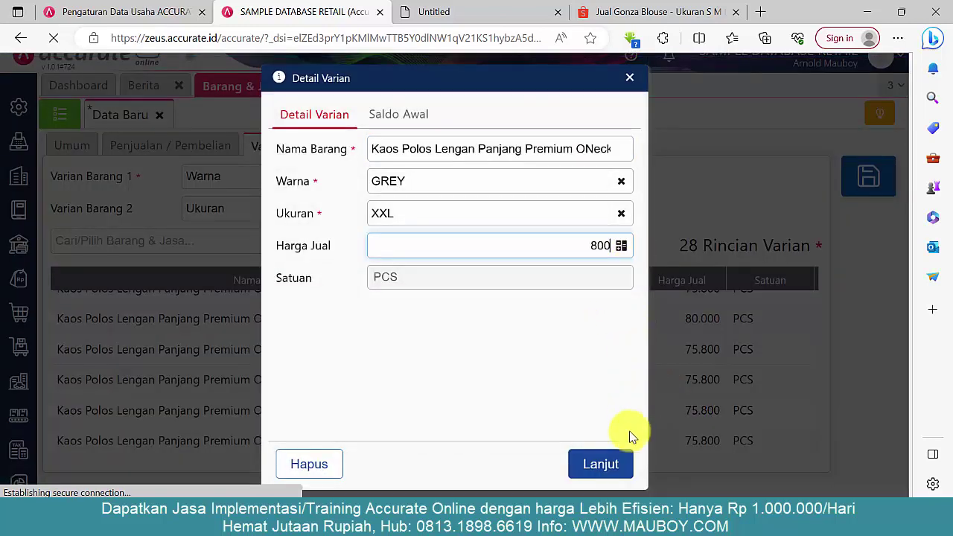
type("800000")
left_click(600, 465)
Review the variant prices in the list and the parent item's general and sales/purchase details, ending on the variant list
scroll(655, 439, "up", 3)
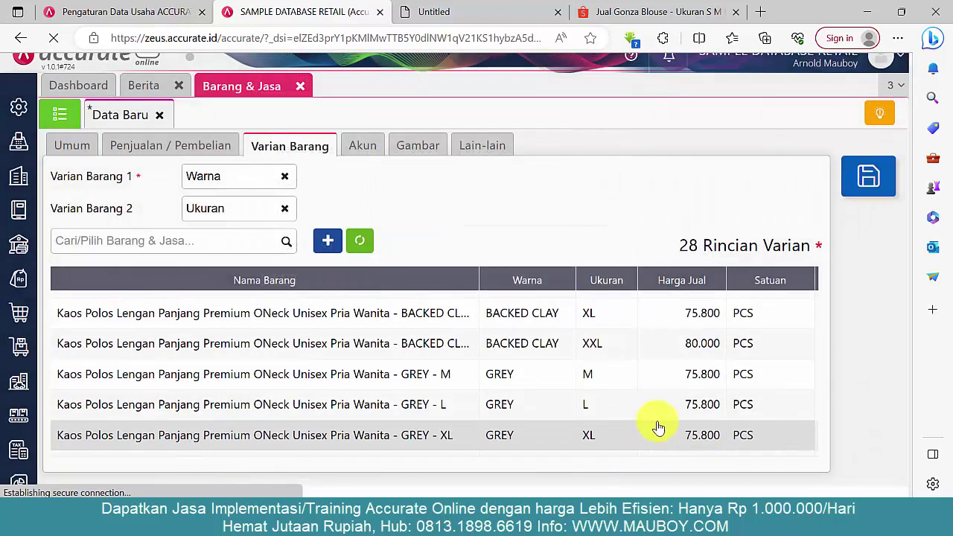
scroll(657, 419, "up", 3)
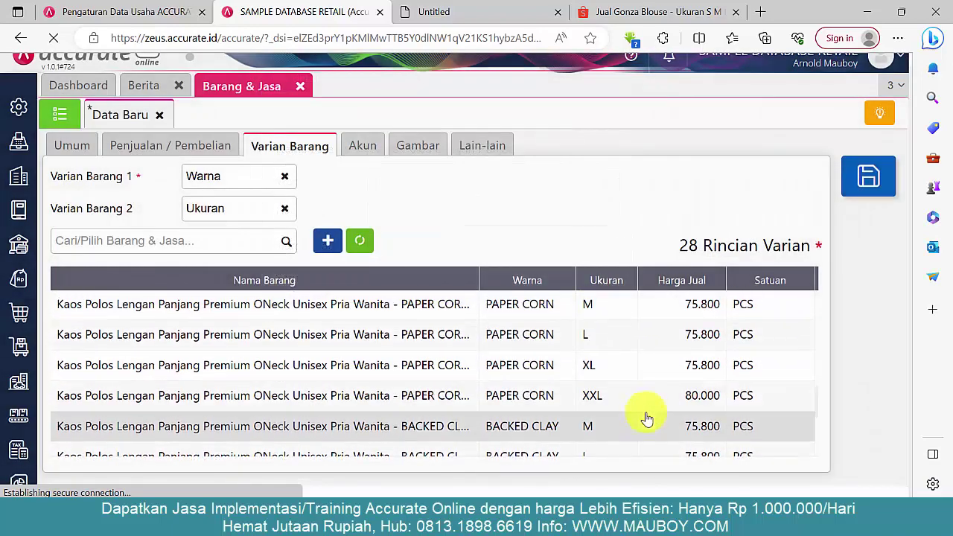
scroll(649, 393, "up", 3)
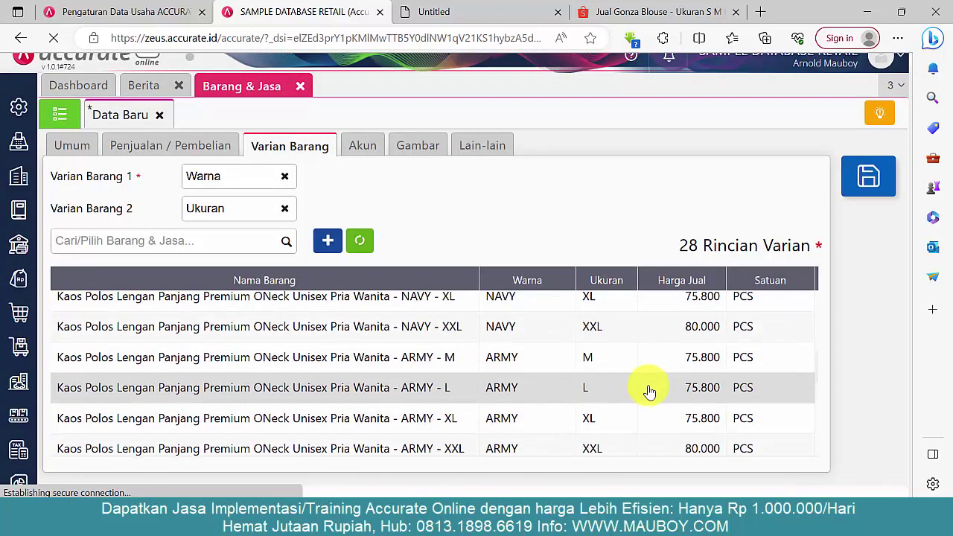
scroll(649, 391, "up", 5)
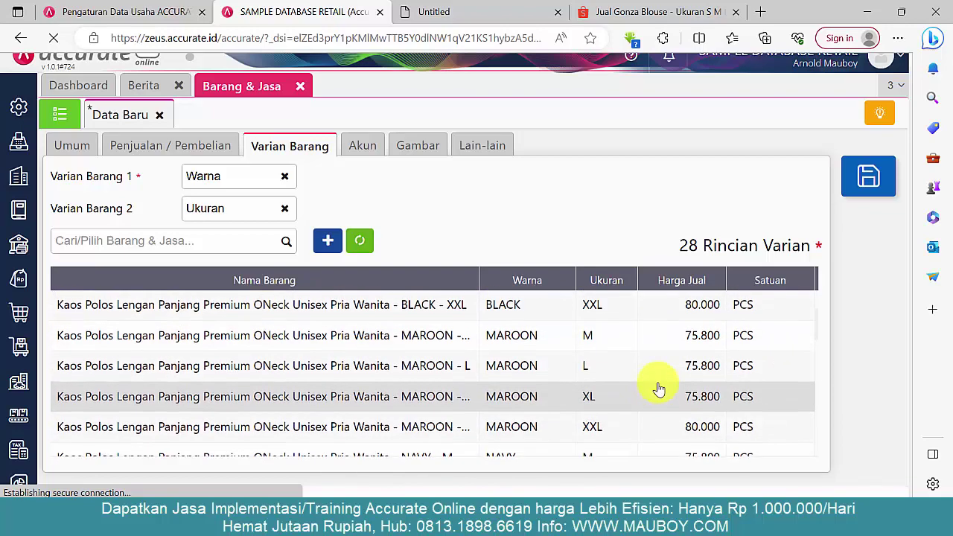
scroll(658, 387, "up", 2)
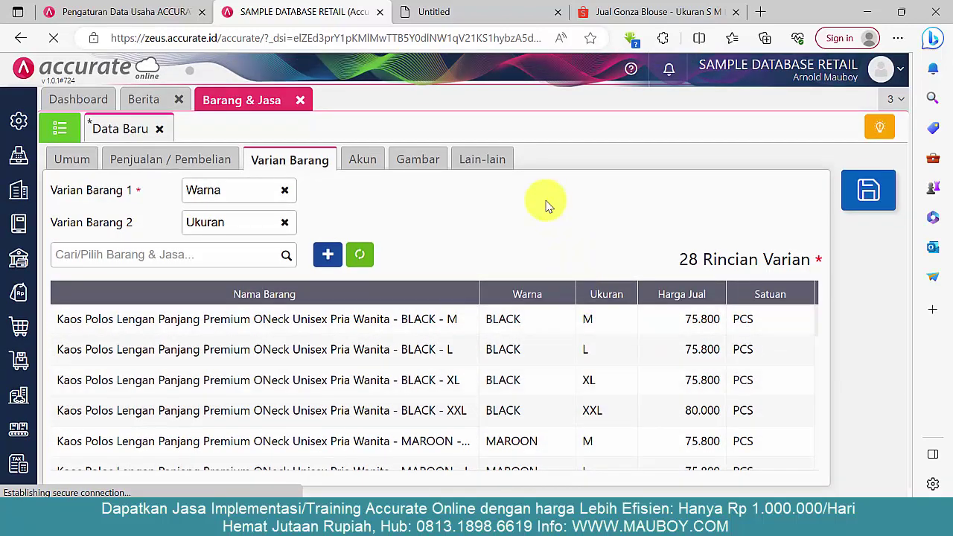
left_click(71, 165)
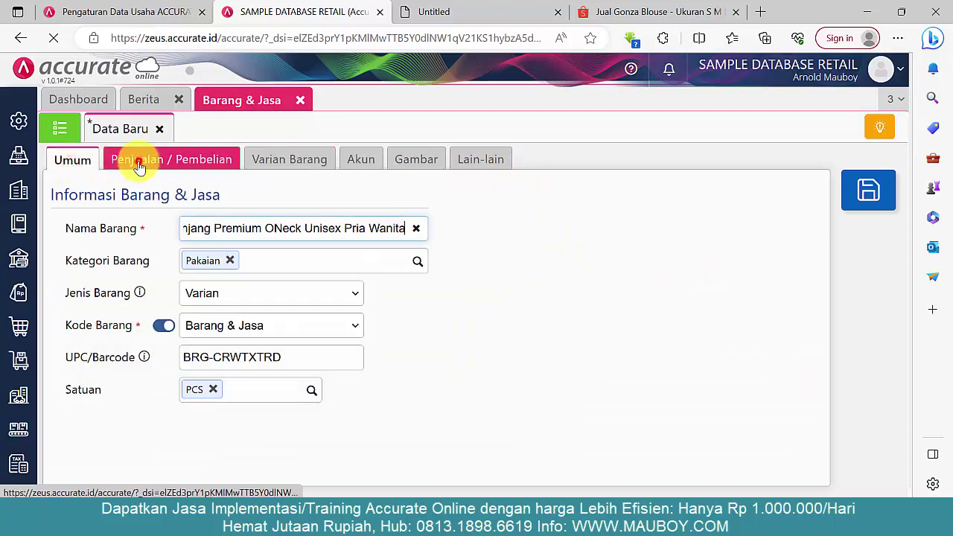
left_click(139, 165)
left_click(276, 164)
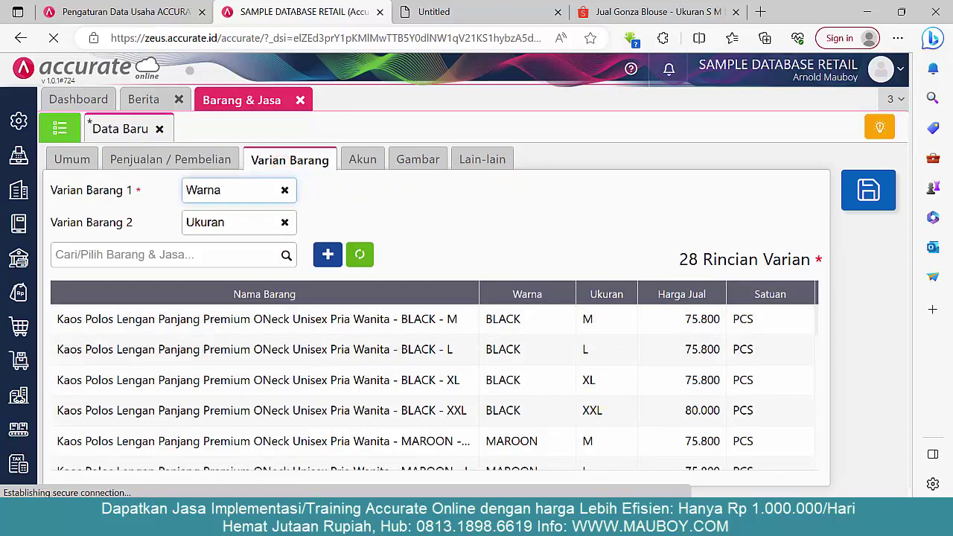
Switch to the CONTOH BARANG VARIAN workbook, examine the individually listed item rows from the first columns, and return to Accurate Online
mouse_move(669, 513)
left_click(617, 446)
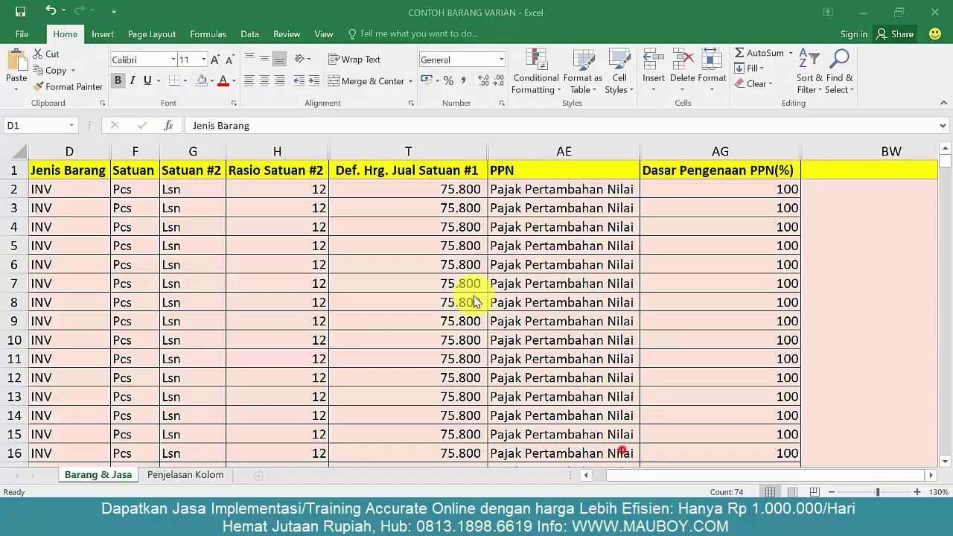
left_click(255, 225)
left_click_drag(638, 477, 606, 480)
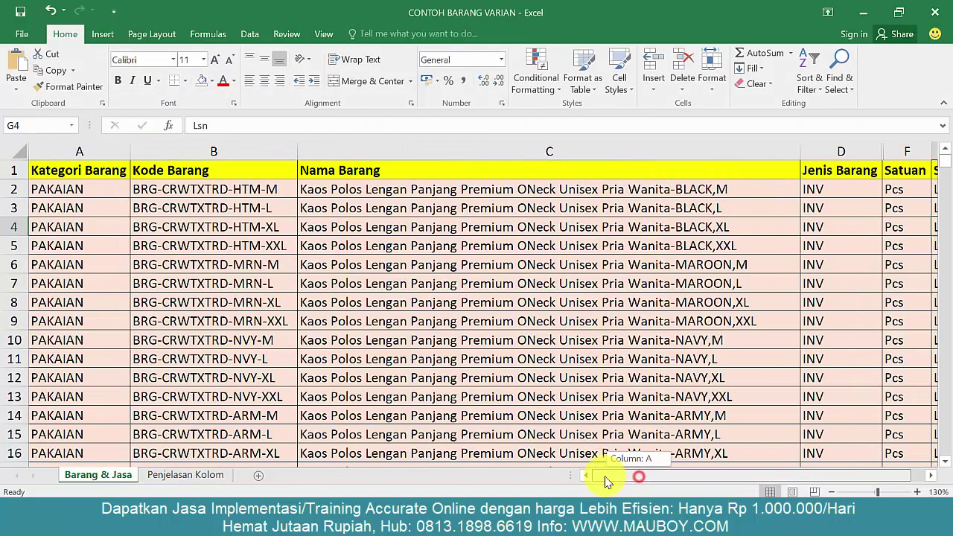
left_click(191, 229)
left_click_drag(15, 208, 17, 342)
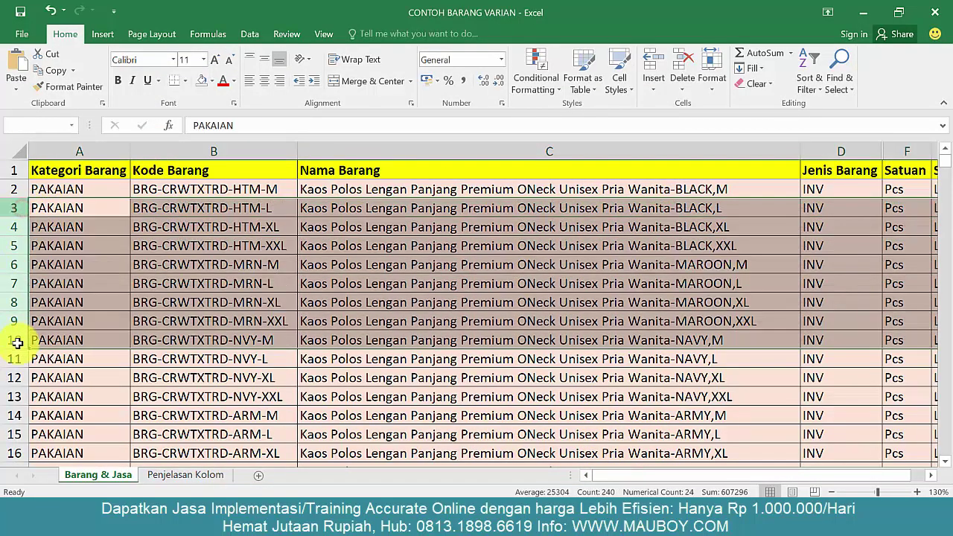
left_click(865, 11)
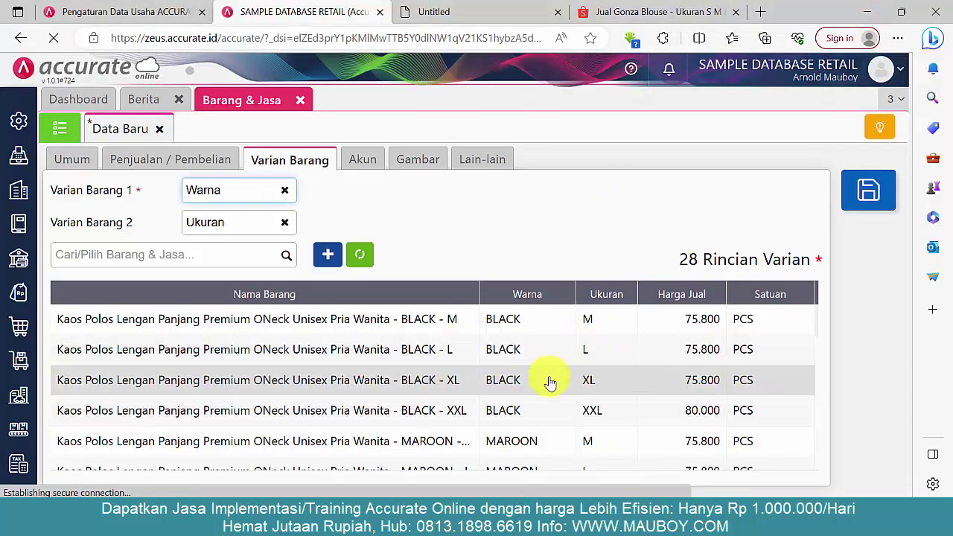
Check the variant list through to GREY XXL and try to save the new Varian parent item
scroll(521, 390, "down", 1)
scroll(521, 391, "down", 12)
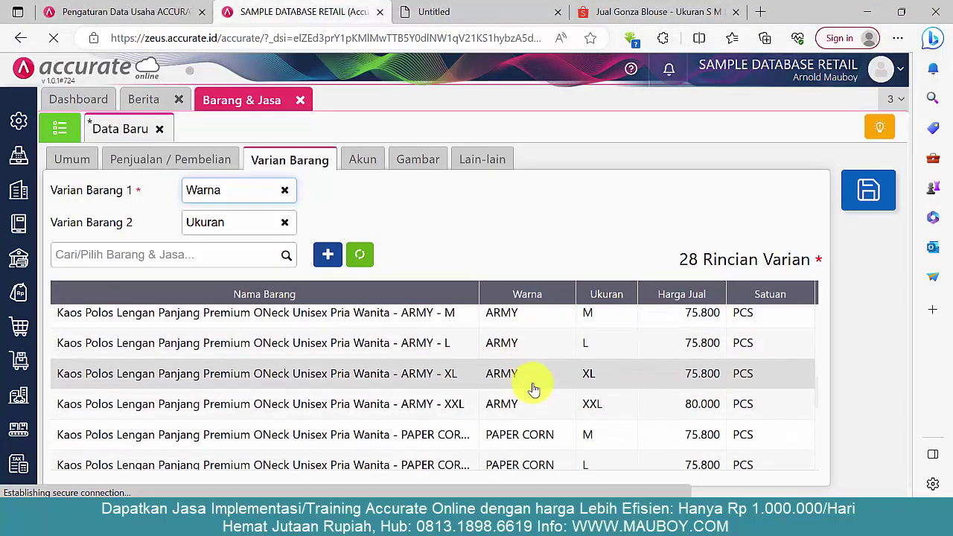
scroll(538, 387, "down", 4)
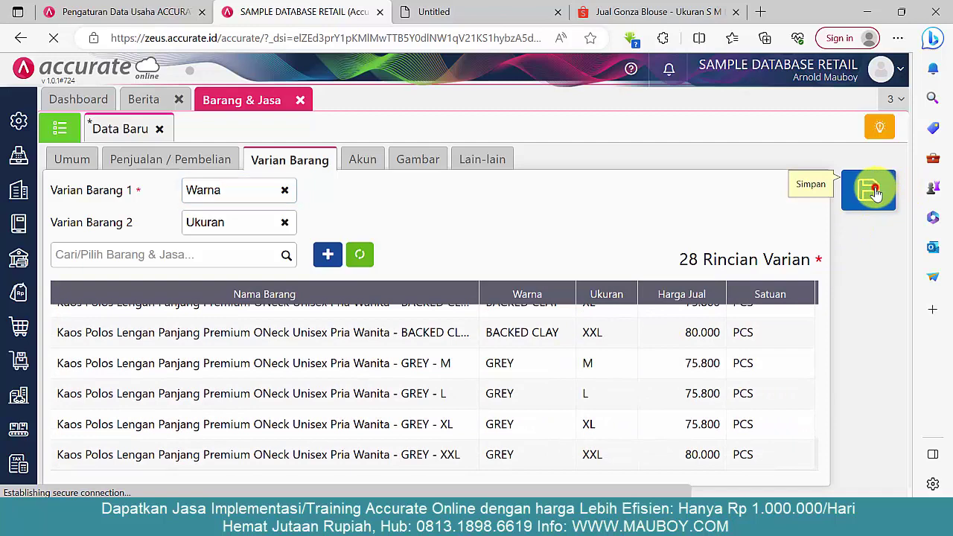
left_click(875, 192)
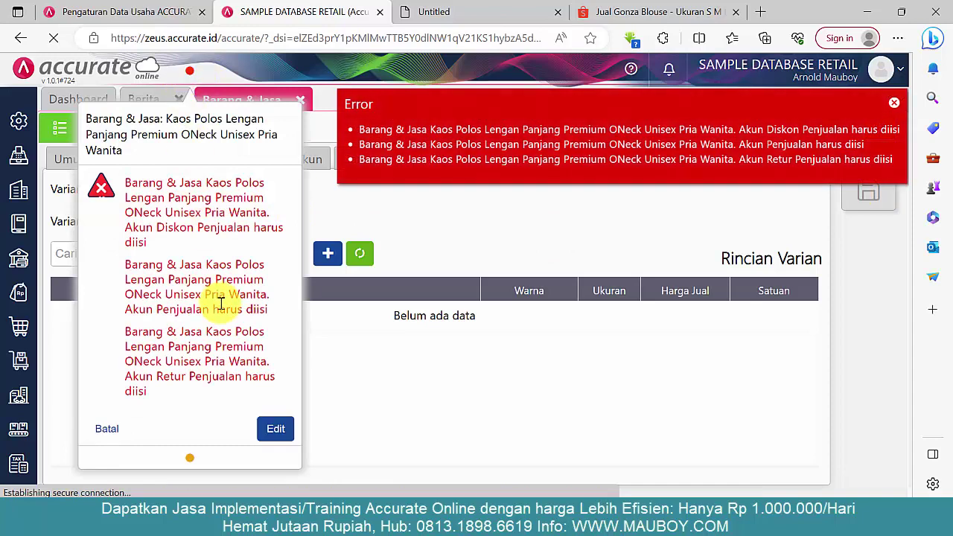
Examine the save error details for the Varian parent item and reopen the item for editing
scroll(190, 294, "down", 1)
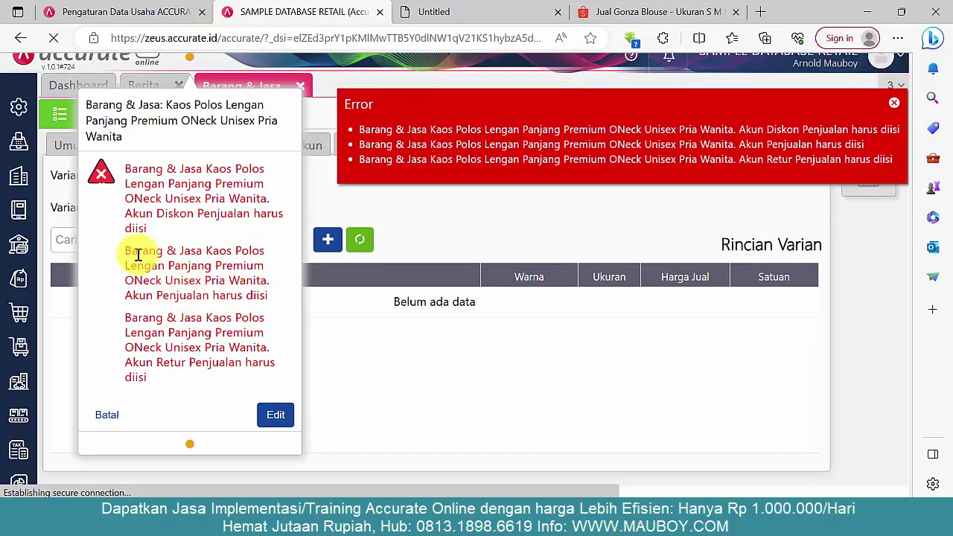
left_click_drag(128, 251, 196, 336)
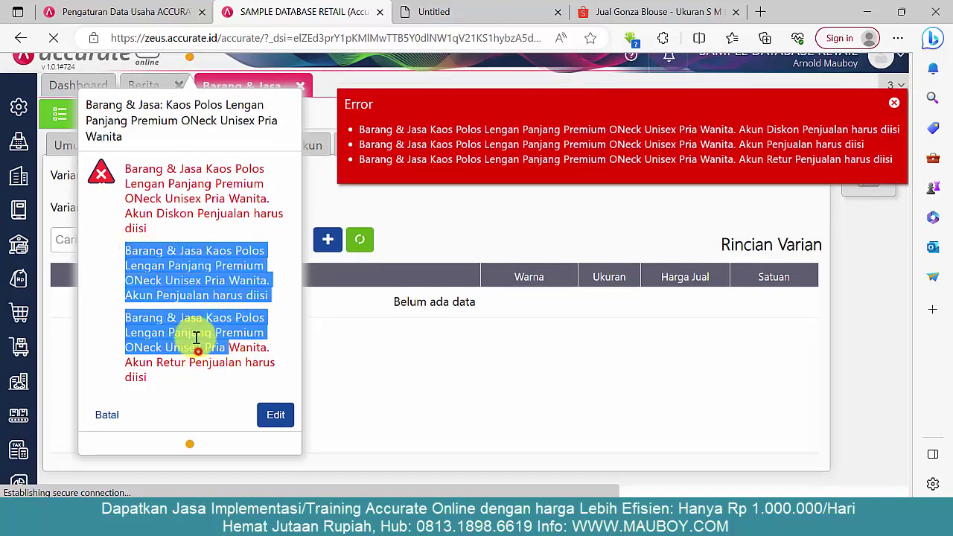
left_click(171, 195)
left_click(138, 224)
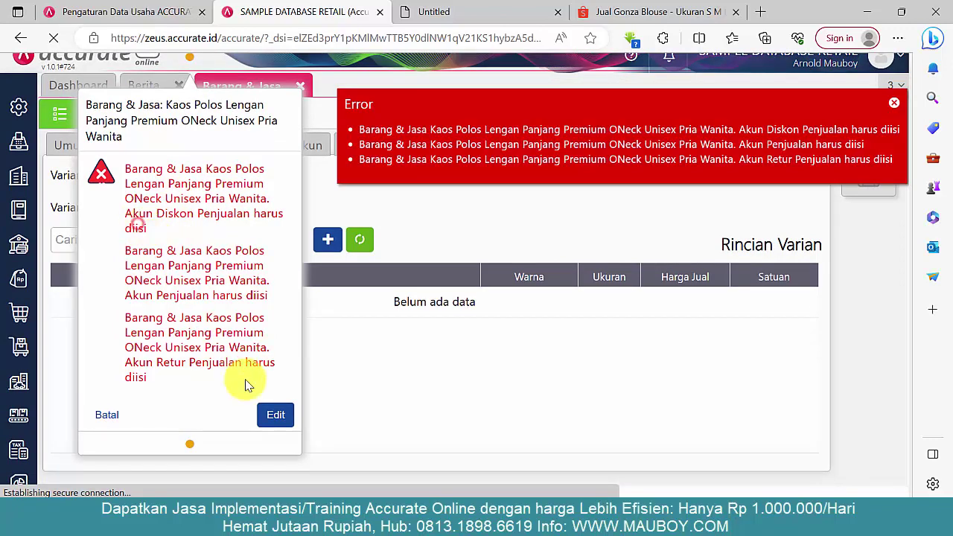
left_click(277, 414)
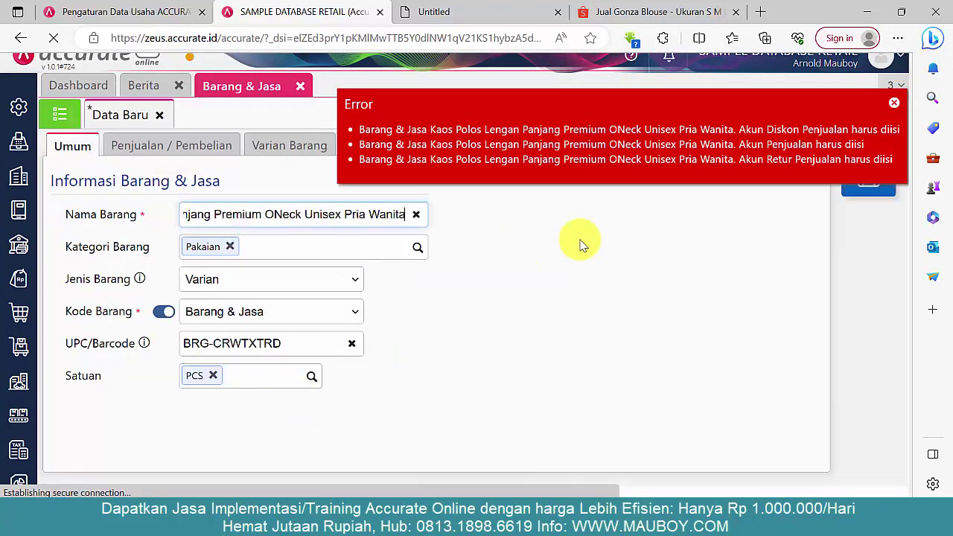
Search the Kategori Barang list for pakaian and open the Pakaian category
left_click(19, 350)
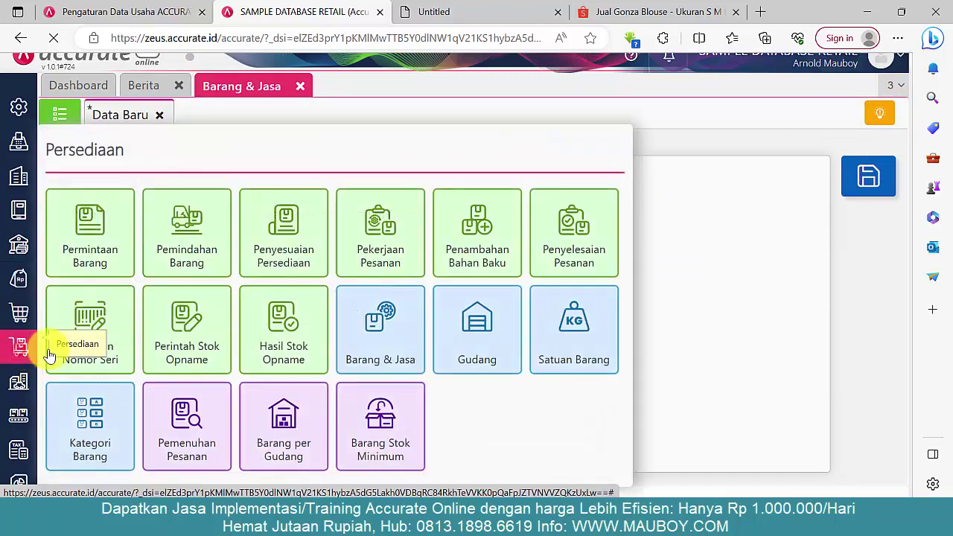
left_click(103, 430)
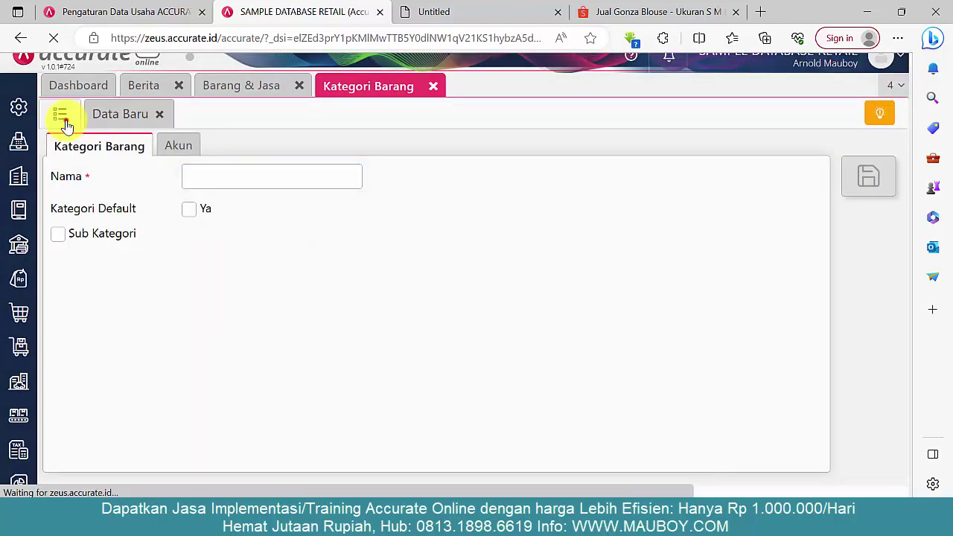
left_click(59, 115)
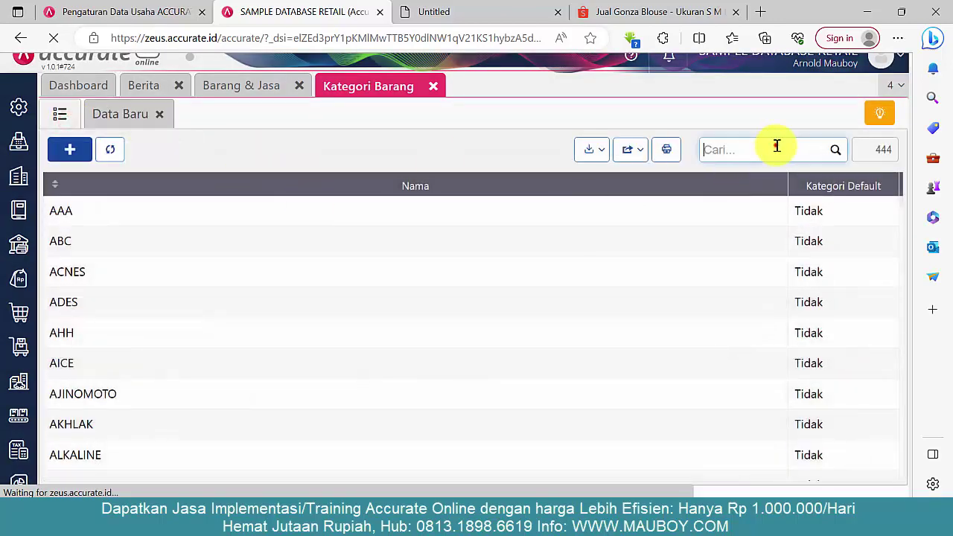
left_click(776, 146)
type("pakaian")
key("Return")
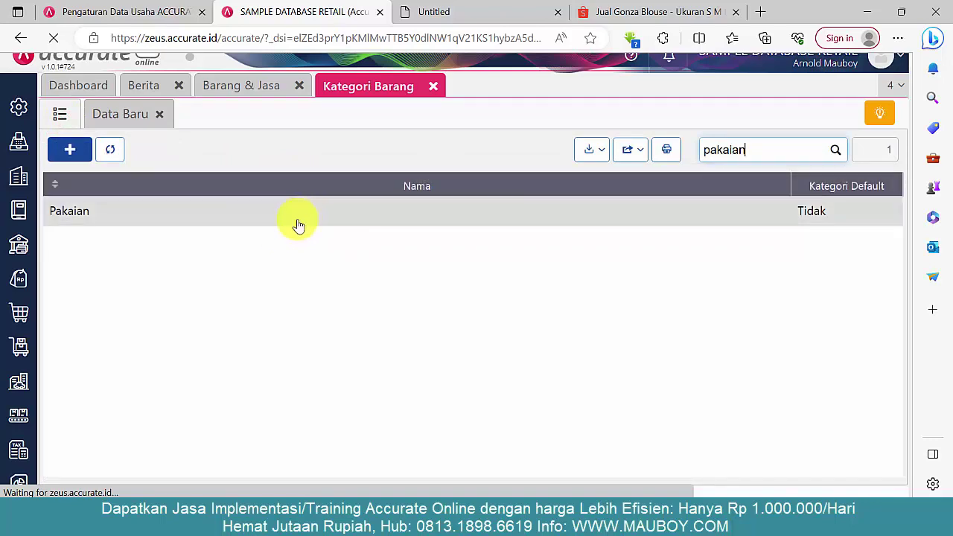
left_click(298, 215)
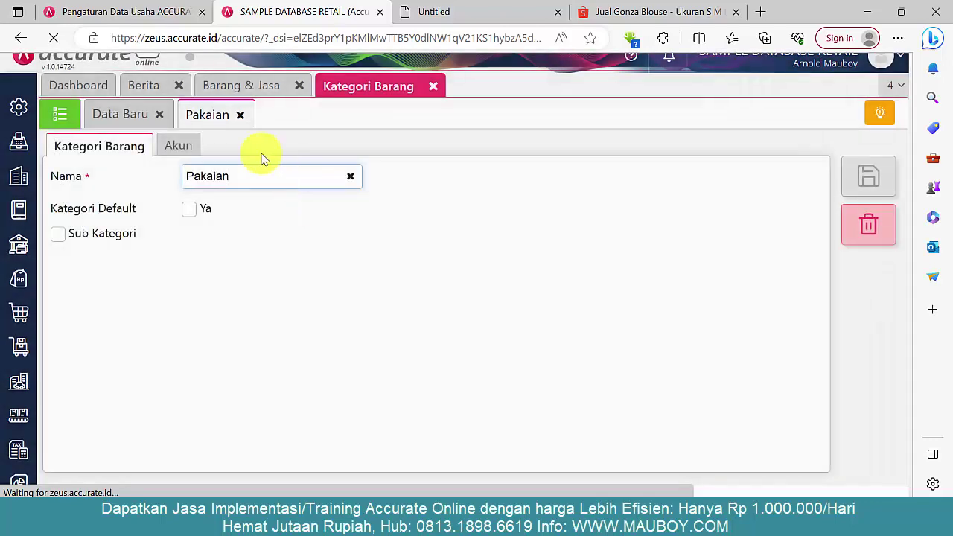
Set the Pakaian category's default Persediaan account to [1301-001] Persediaan - Barang Dagang
left_click(192, 148)
left_click(480, 212)
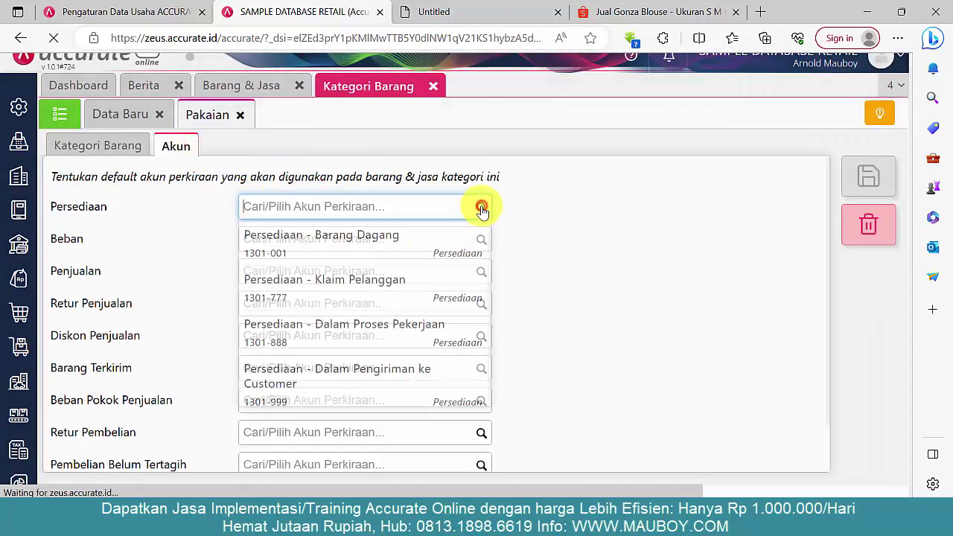
left_click(433, 241)
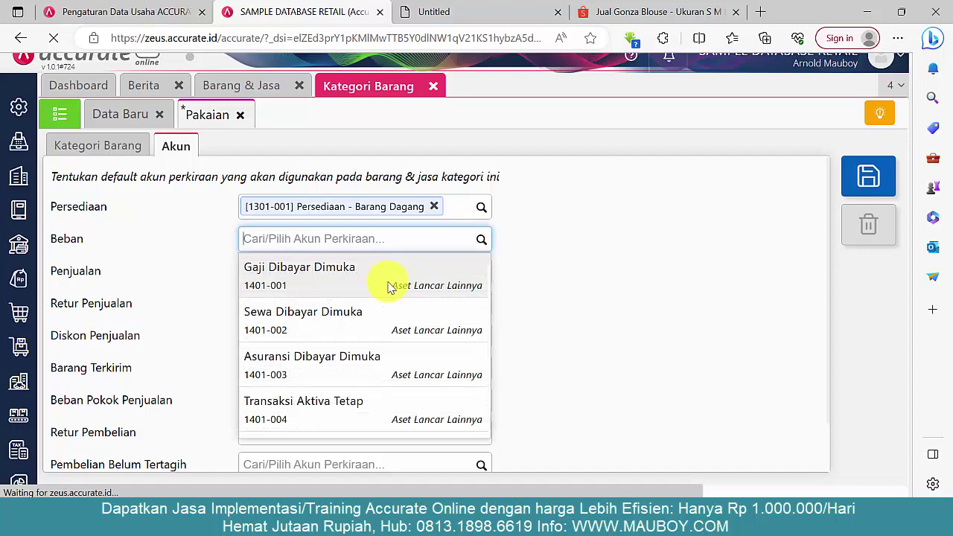
Set the category's Beban account to [5101-001] Harga Pokok Penjualan and its Penjualan account to [4101-001] Pendapatan Penjualan
type("n")
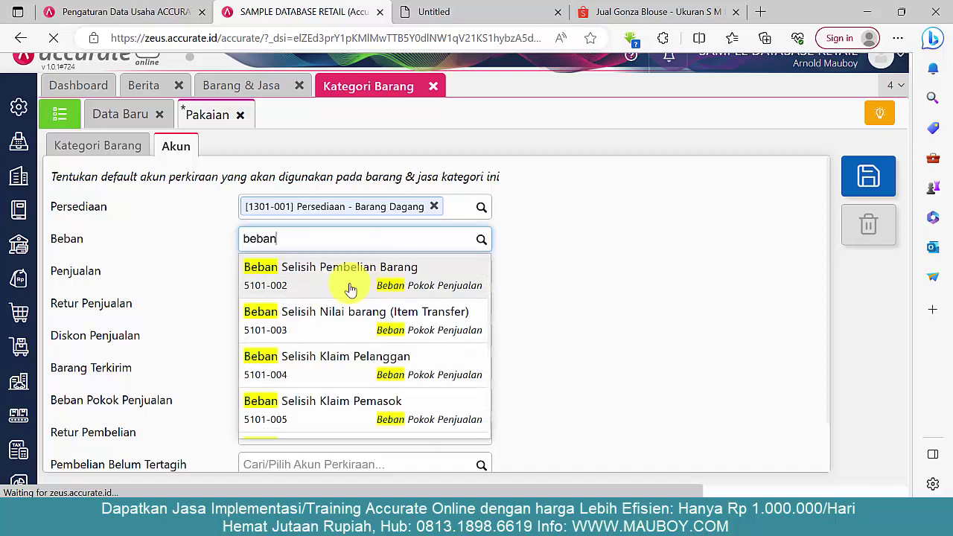
scroll(347, 372, "down", 2)
scroll(366, 398, "up", 3)
double_click(306, 234)
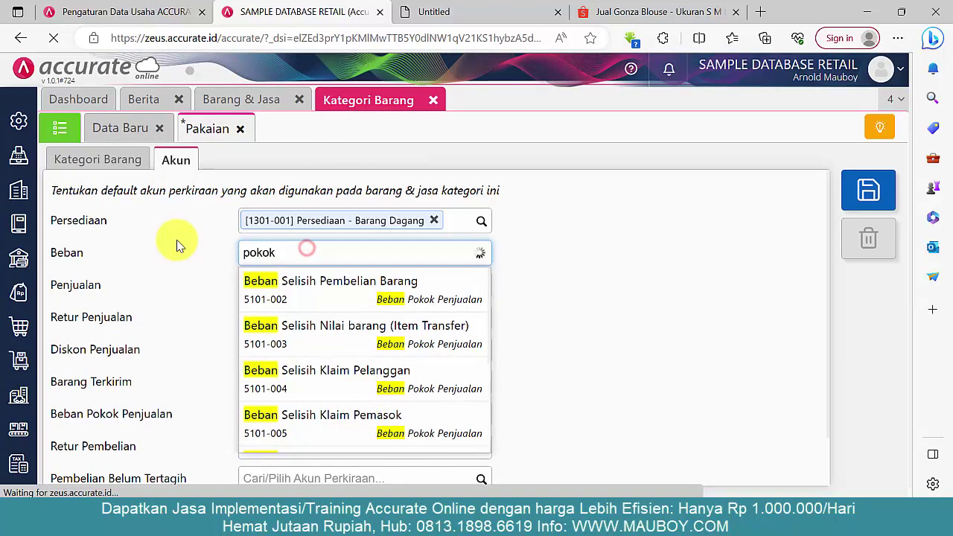
type("pokok")
left_click(313, 284)
left_click(357, 372)
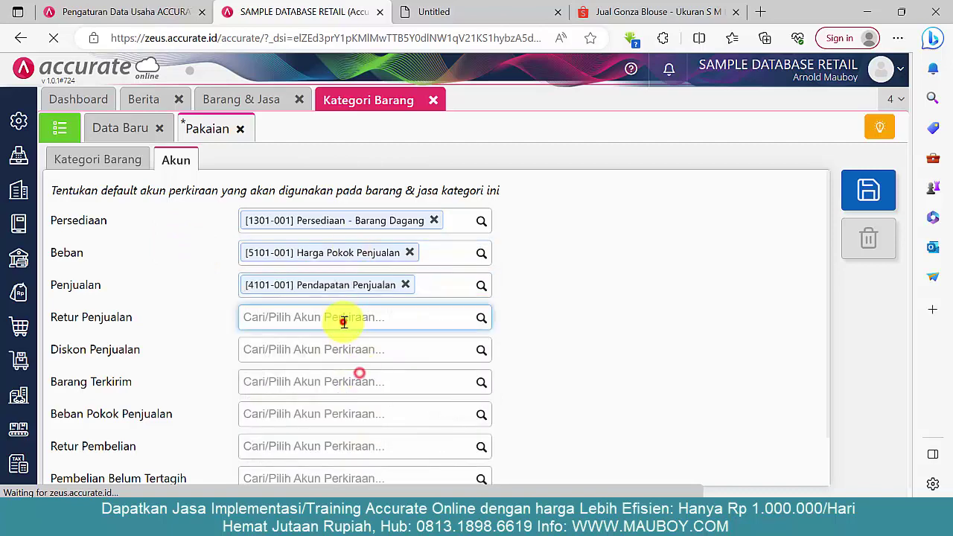
Set the Retur Penjualan account to [4103-001] Retur Penjualan Barang and Diskon Penjualan to [4102-001] Potongan Penjualan Barang
type("retur")
left_click(318, 343)
type("diskon")
double_click(317, 349)
type("potongan")
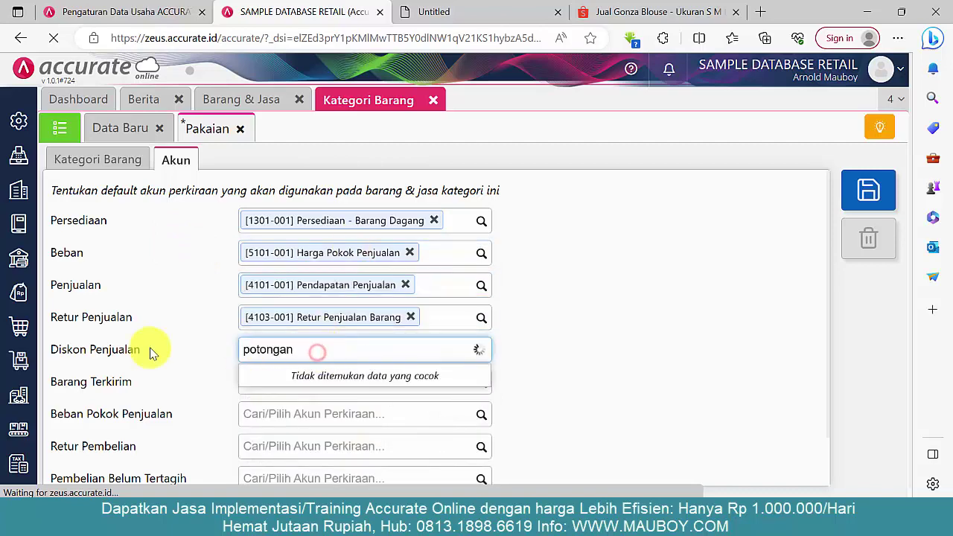
Set the category's Barang Terkirim account to [1301-999] Persediaan - Dalam Pengiriman ke Customer
left_click(320, 379)
type("terkirim")
double_click(322, 381)
type("dal")
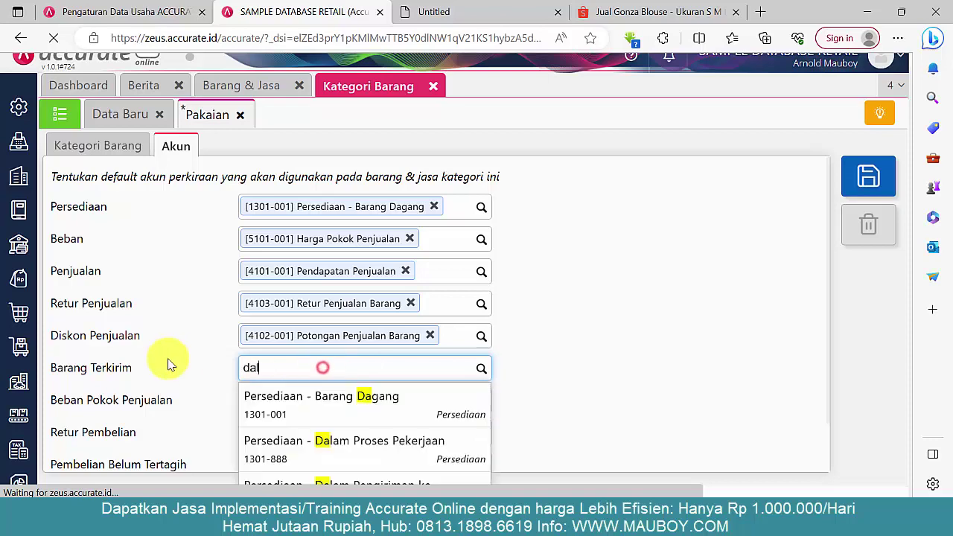
type("am")
left_click(380, 452)
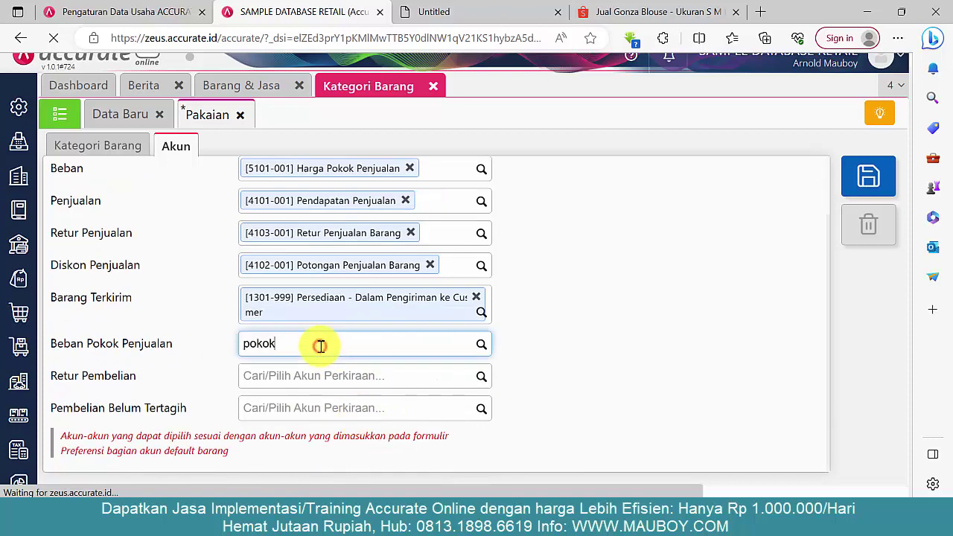
Set the Beban Pokok Penjualan account to [5101-001] Harga Pokok Penjualan and Retur Pembelian to [1301-001] Persediaan - Barang Dagang
type("pokok")
left_click(328, 380)
type("barang")
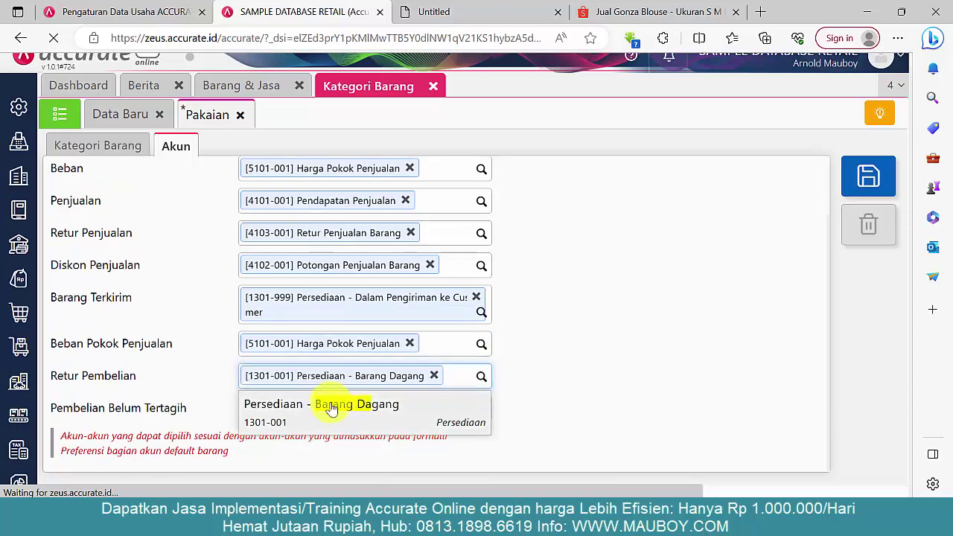
left_click(329, 404)
Fill in the Pembelian Belum Tertagih account by searching for "belum", check the default accounts, and save the Pakaian category
type("belum")
left_click(336, 442)
scroll(357, 335, "up", 2)
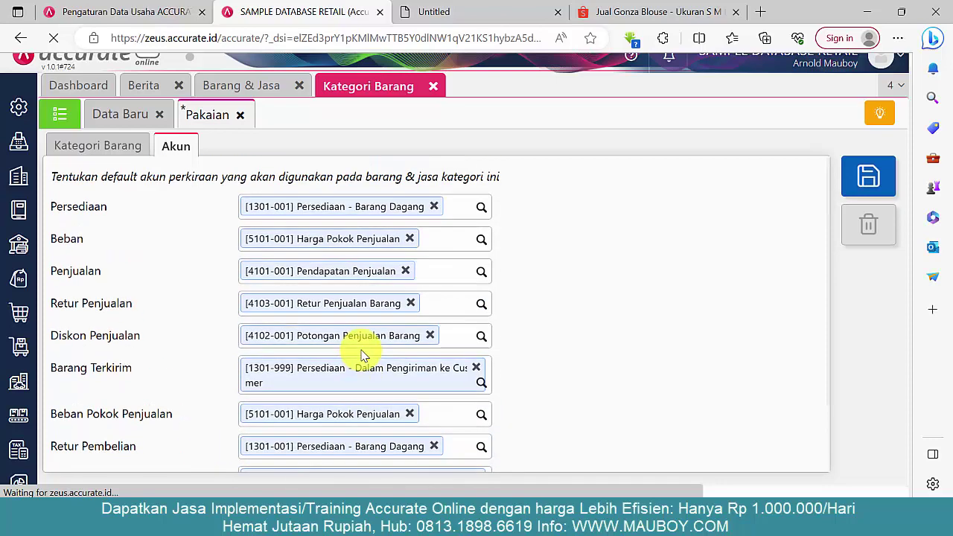
scroll(372, 319, "down", 2)
scroll(378, 318, "up", 2)
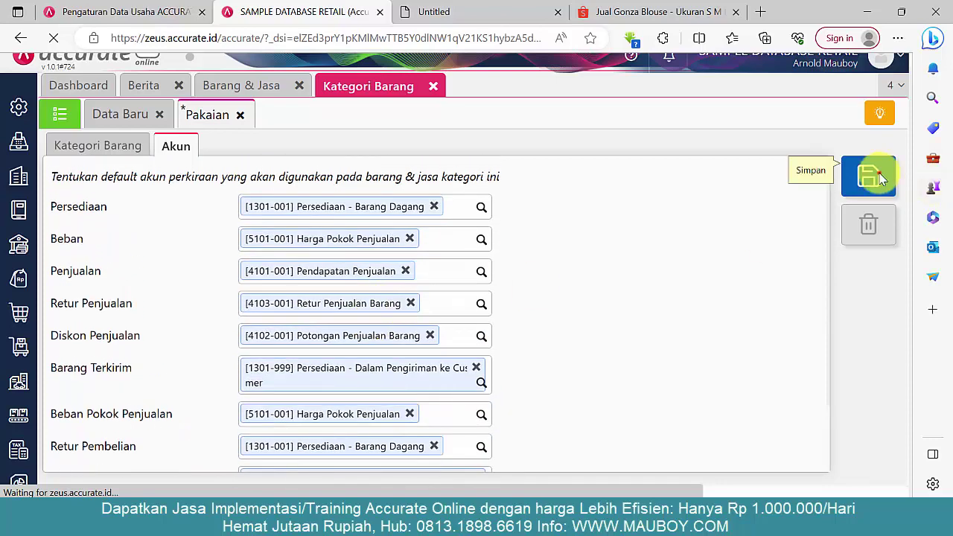
left_click(881, 177)
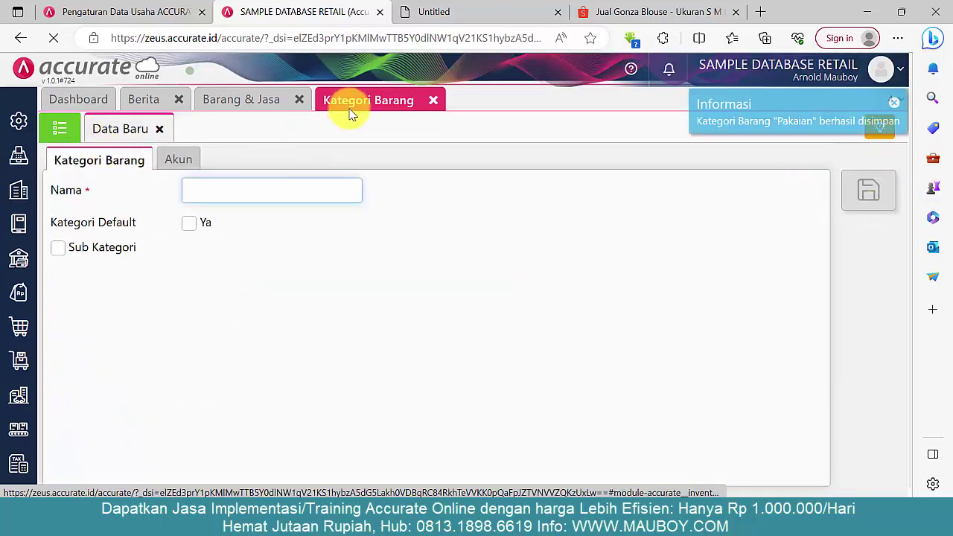
Return to the unsaved item in Barang & Jasa, check its variant list, and save it
left_click(249, 99)
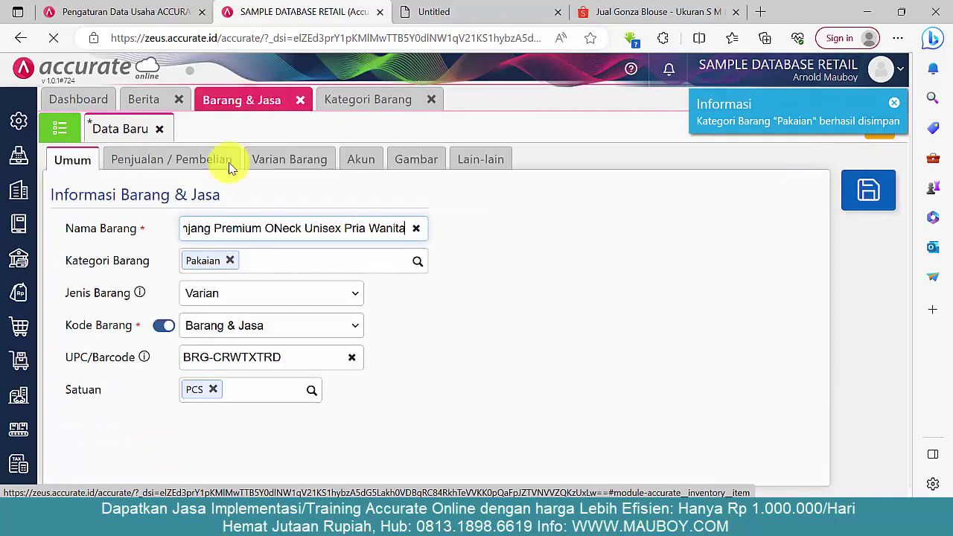
left_click(268, 159)
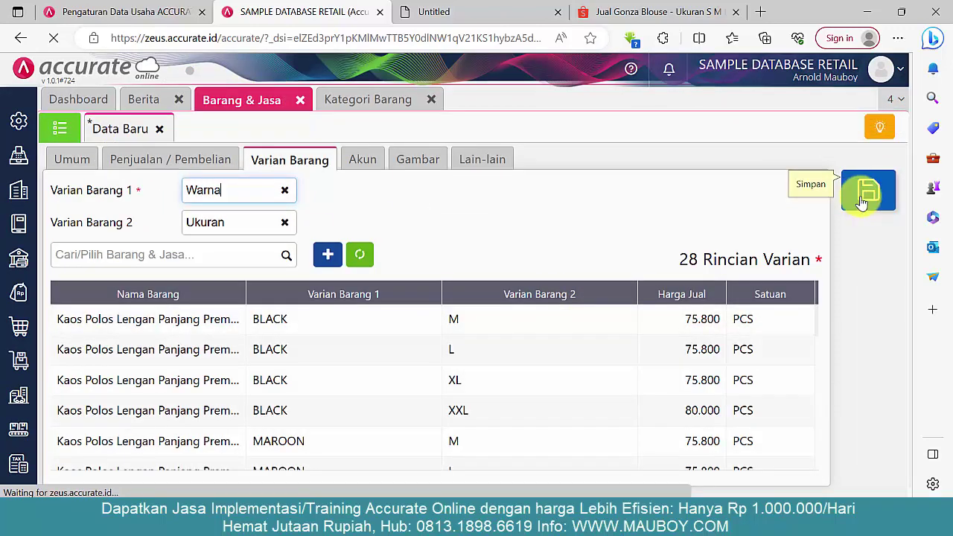
left_click(863, 199)
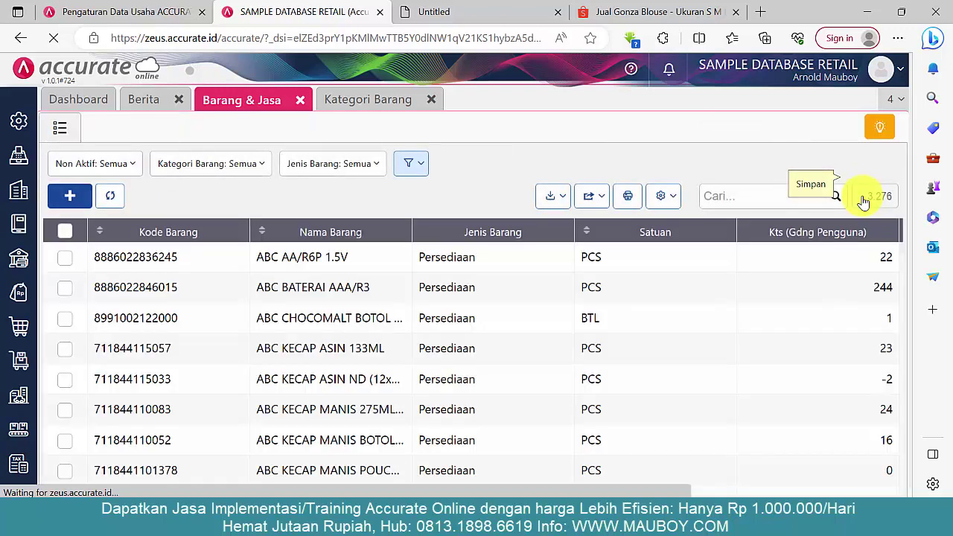
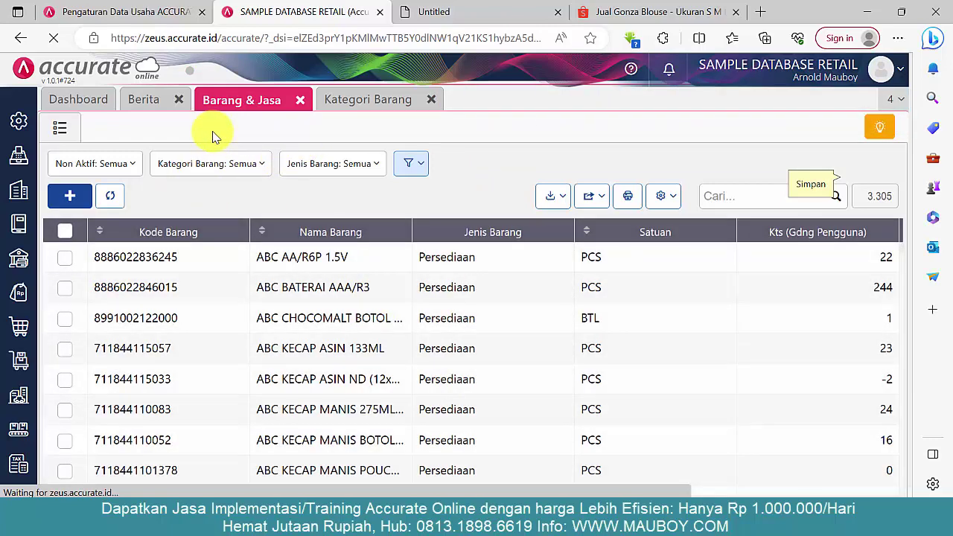
Filter the Barang & Jasa list by the Pakaian category and look through the listed items
left_click(238, 165)
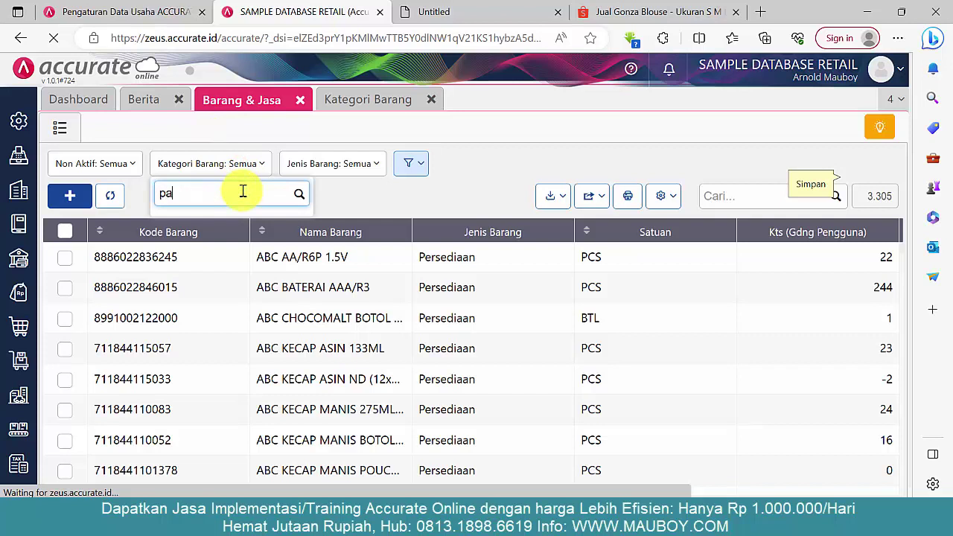
type("pakaian")
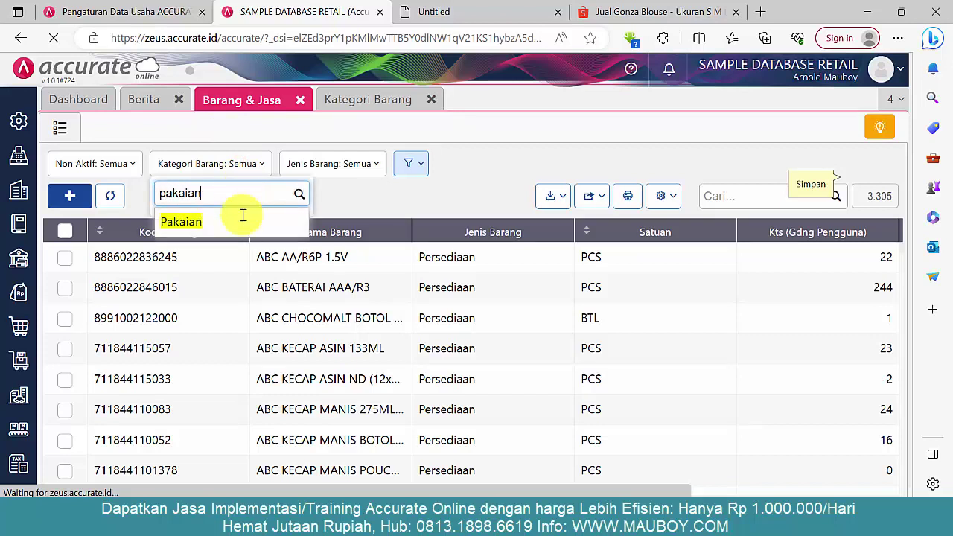
left_click(241, 219)
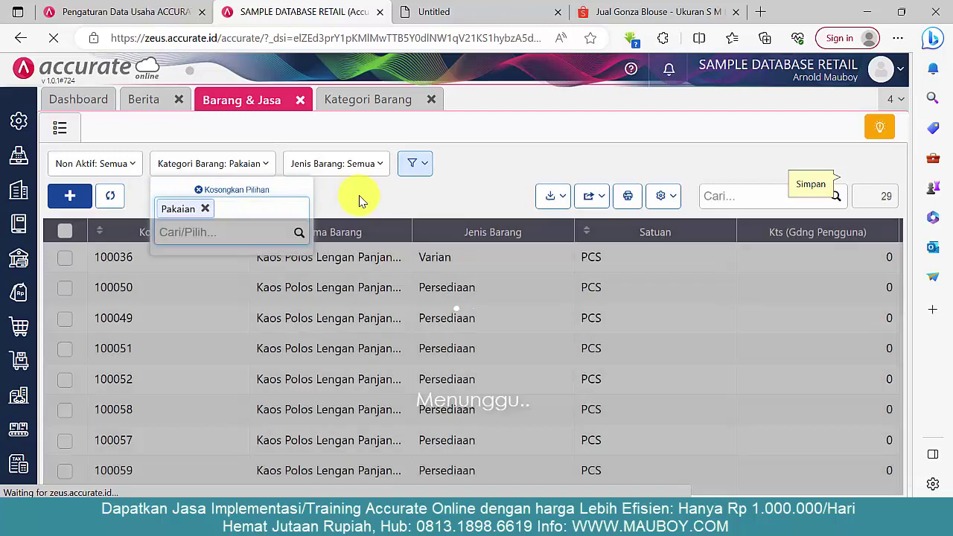
left_click(359, 195)
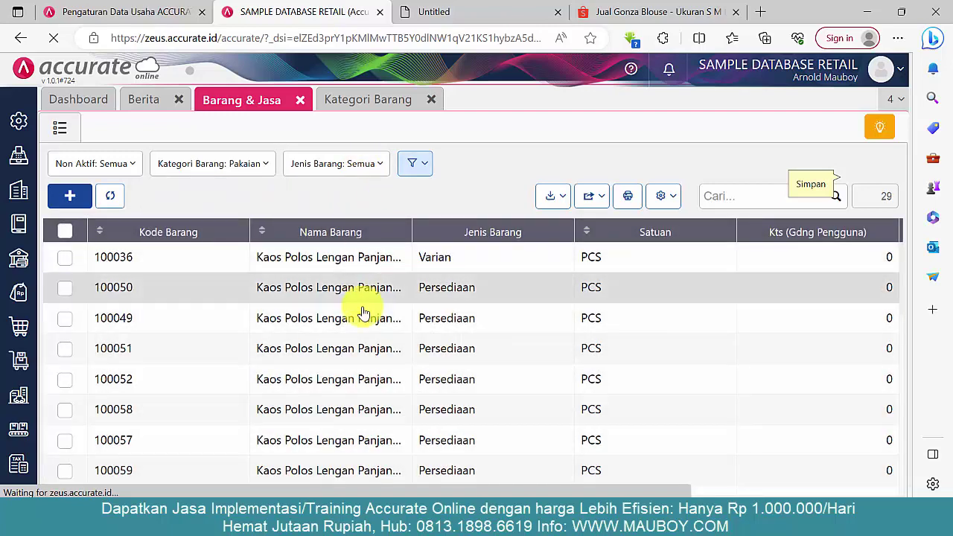
scroll(406, 298, "down", 1)
scroll(406, 297, "up", 1)
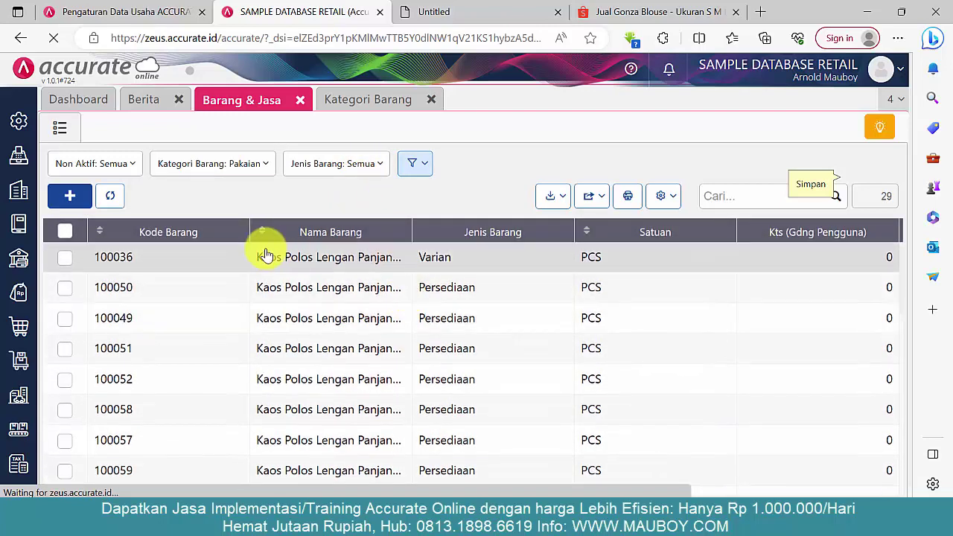
Narrow the Kode Barang, Jenis Barang and Satuan columns and widen Nama Barang so the full variant names can be read
left_click_drag(247, 231, 187, 236)
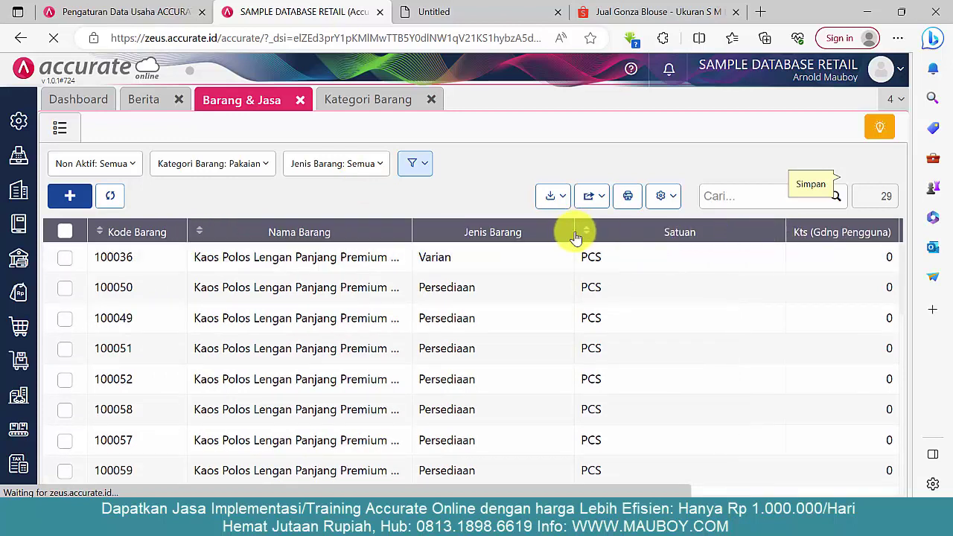
left_click_drag(697, 236, 711, 234)
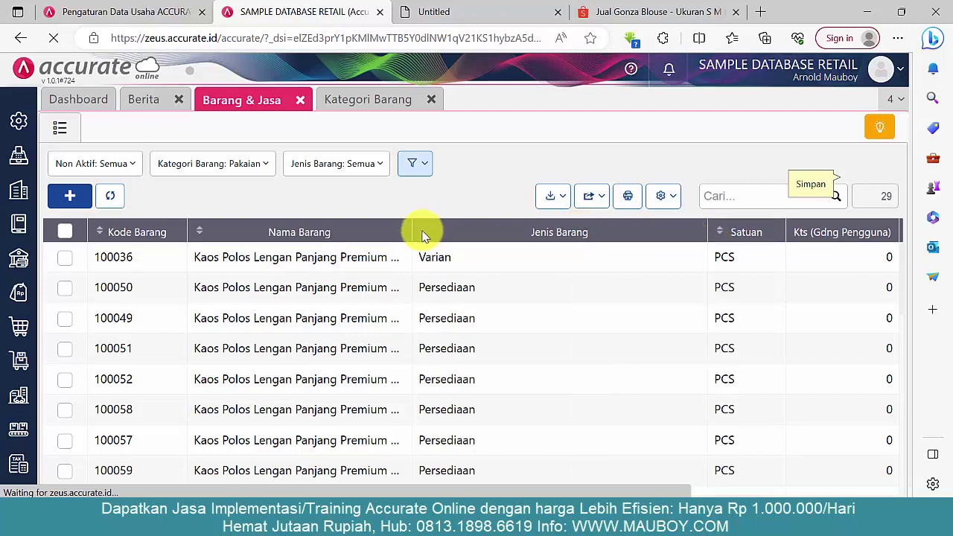
left_click_drag(413, 235, 613, 241)
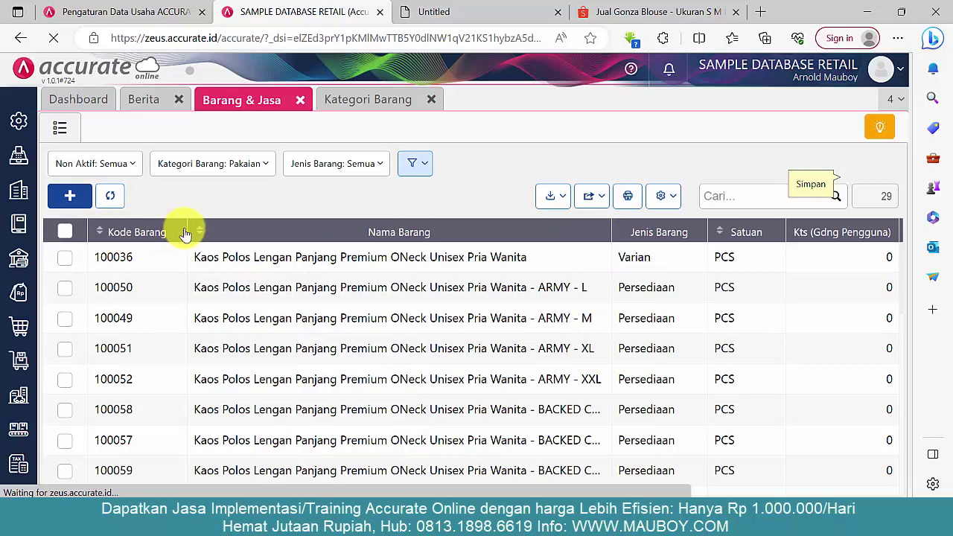
left_click_drag(152, 232, 152, 233)
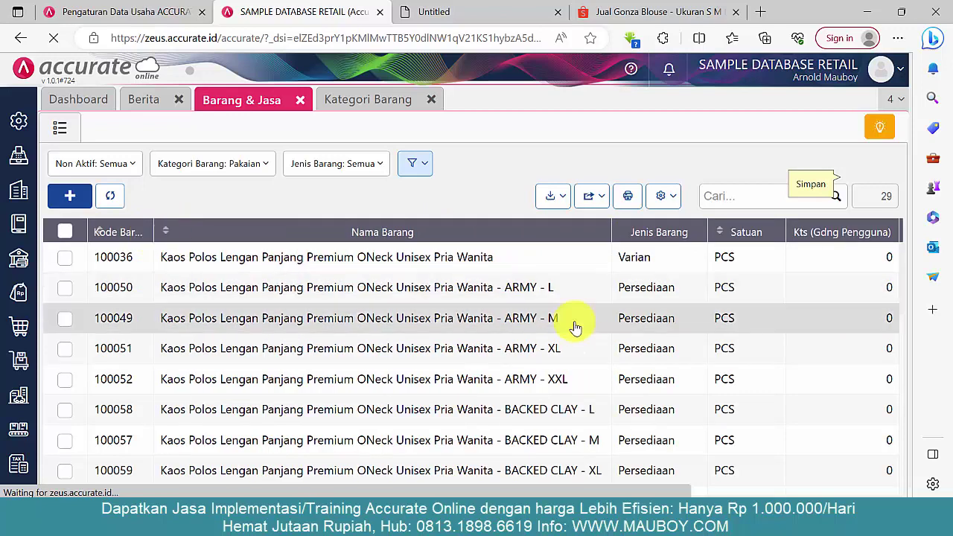
scroll(623, 307, "down", 1)
scroll(624, 308, "up", 1)
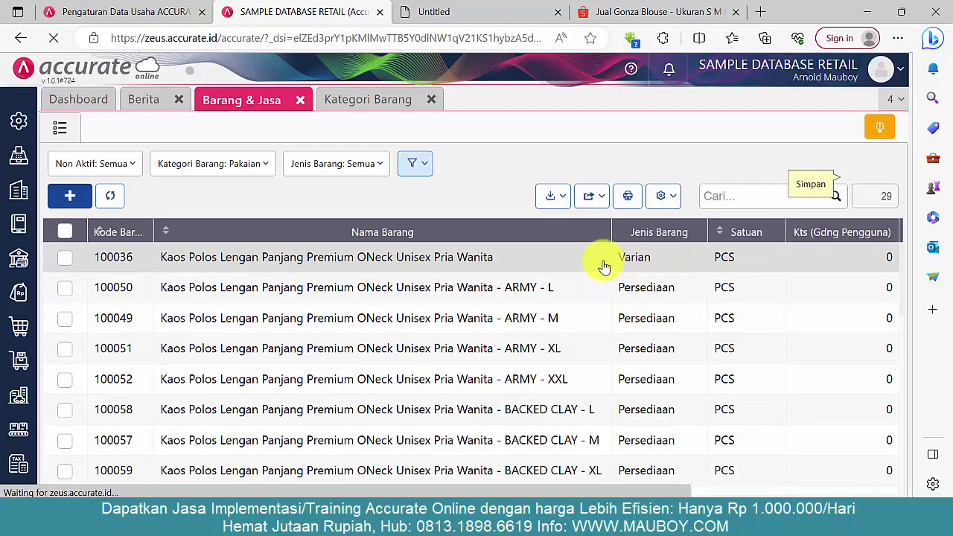
Filter the item list by the Varian item type, then include Persediaan items in the Jenis Barang filter as well
left_click(351, 165)
left_click(326, 336)
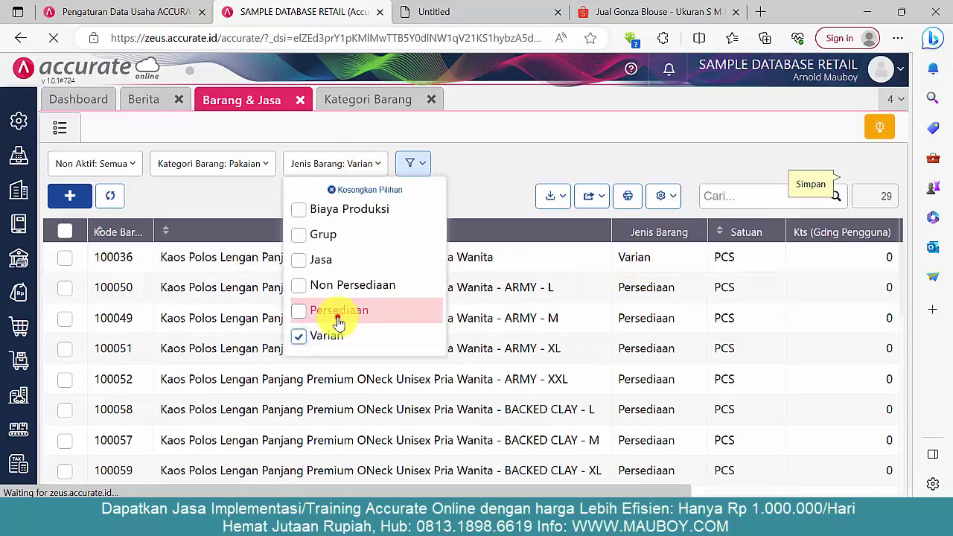
left_click(499, 164)
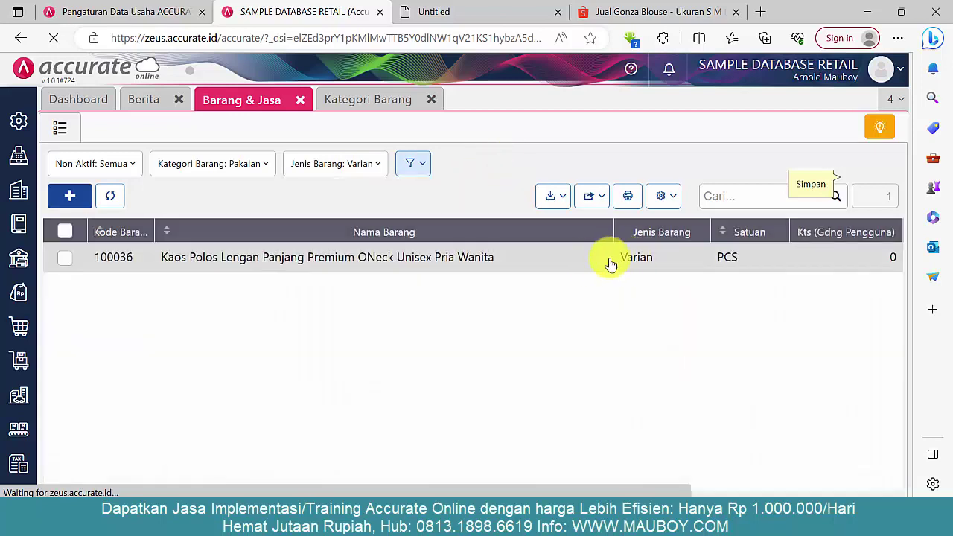
left_click(360, 163)
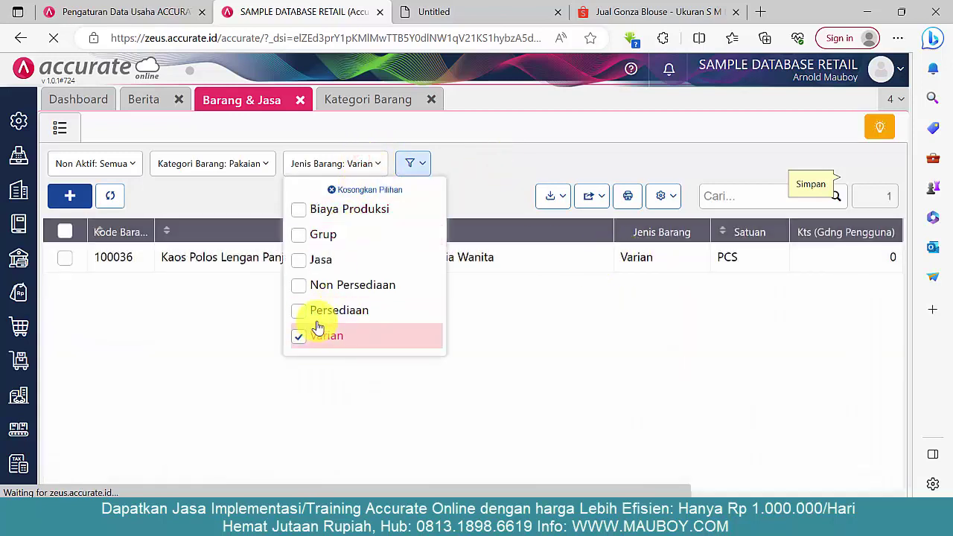
left_click(507, 182)
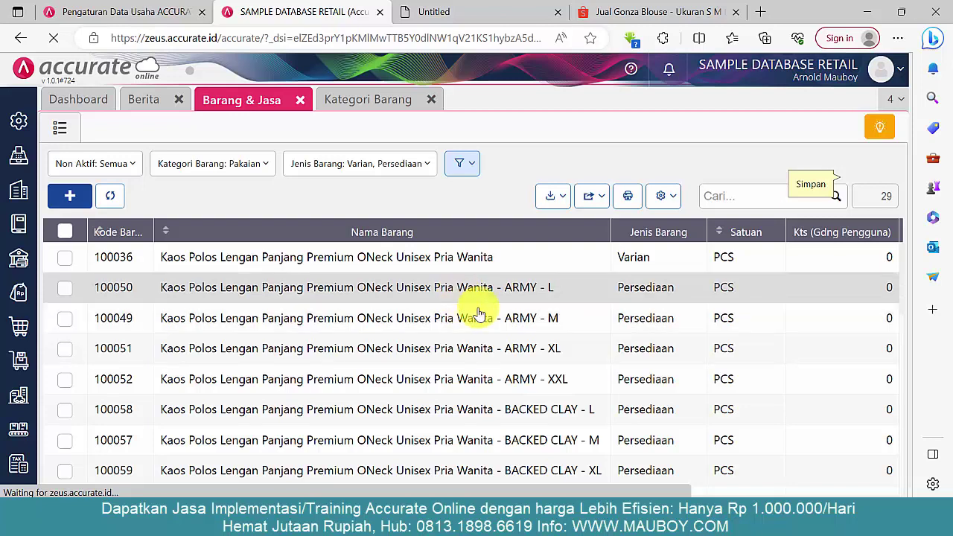
Add the Harga Jual column to the item list and look through the selling prices of the variants
left_click(662, 196)
scroll(597, 300, "down", 6)
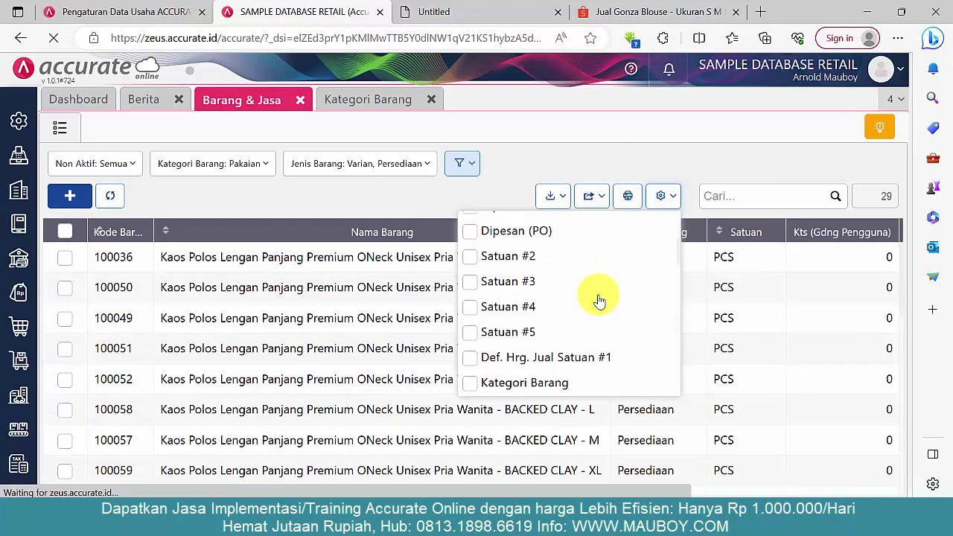
scroll(599, 298, "down", 5)
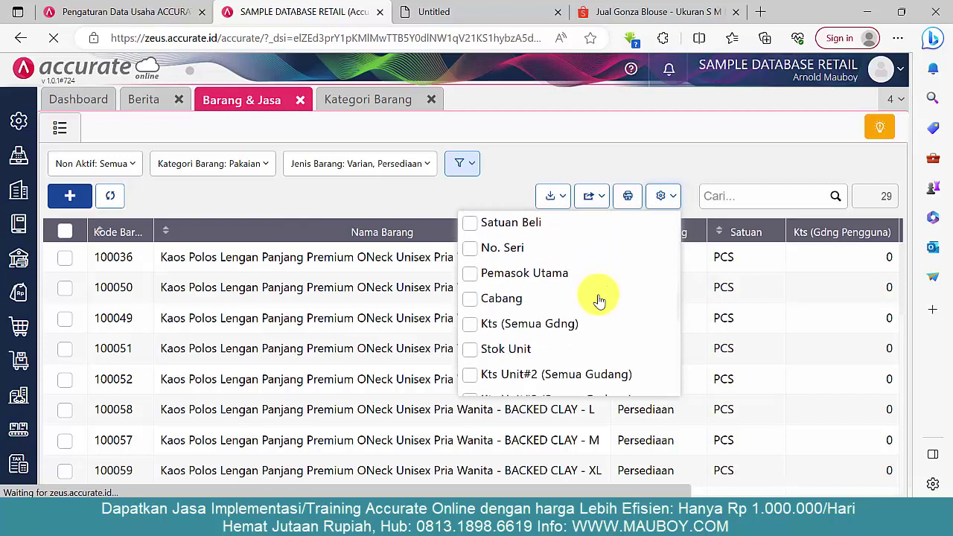
scroll(536, 315, "down", 3)
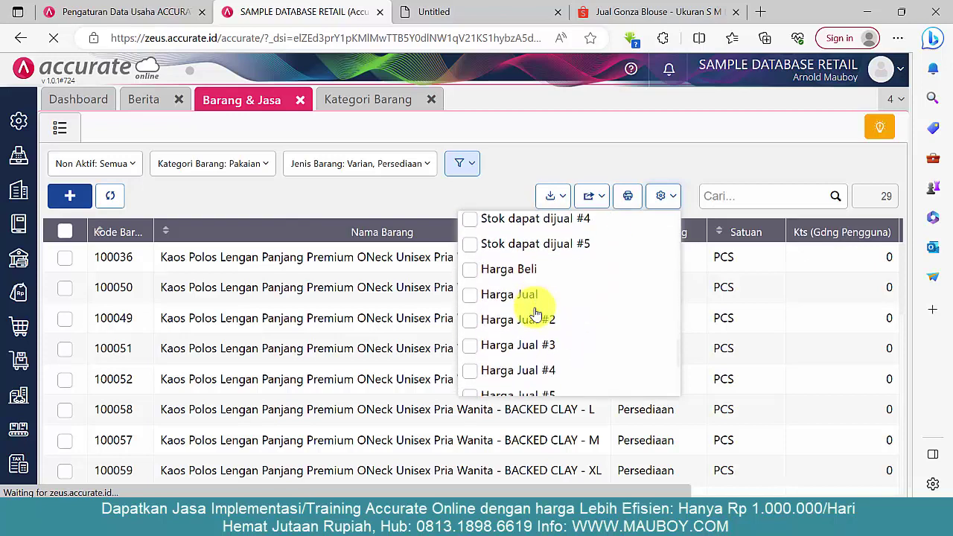
left_click(498, 295)
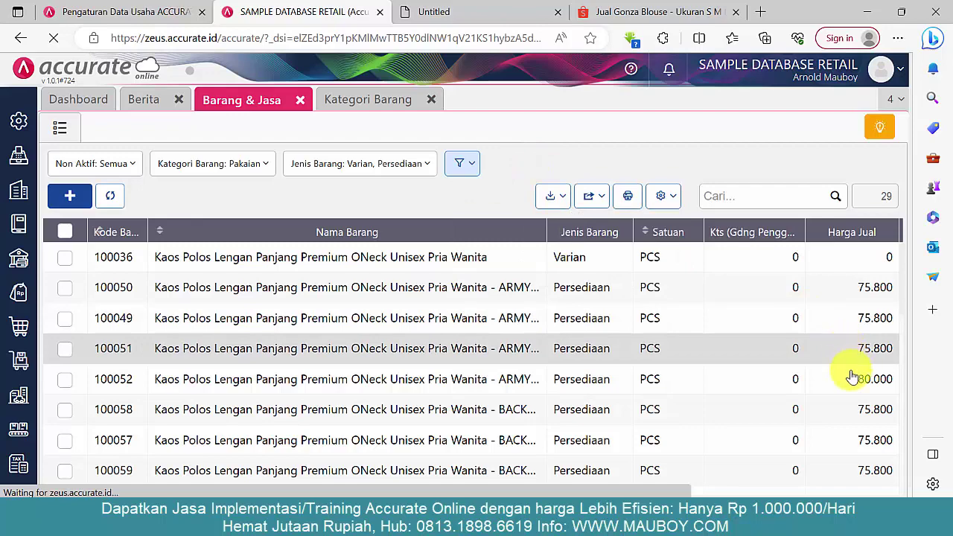
scroll(856, 383, "down", 2)
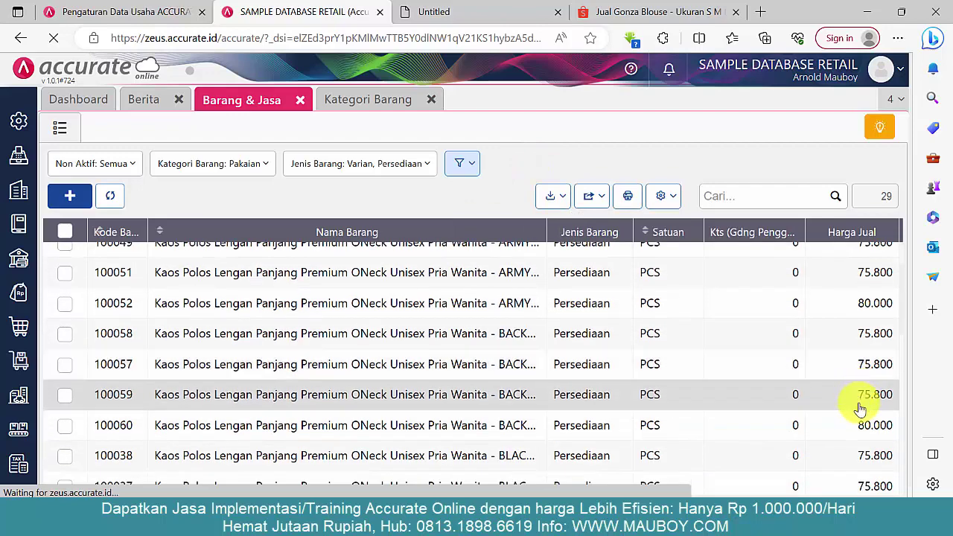
scroll(860, 408, "down", 4)
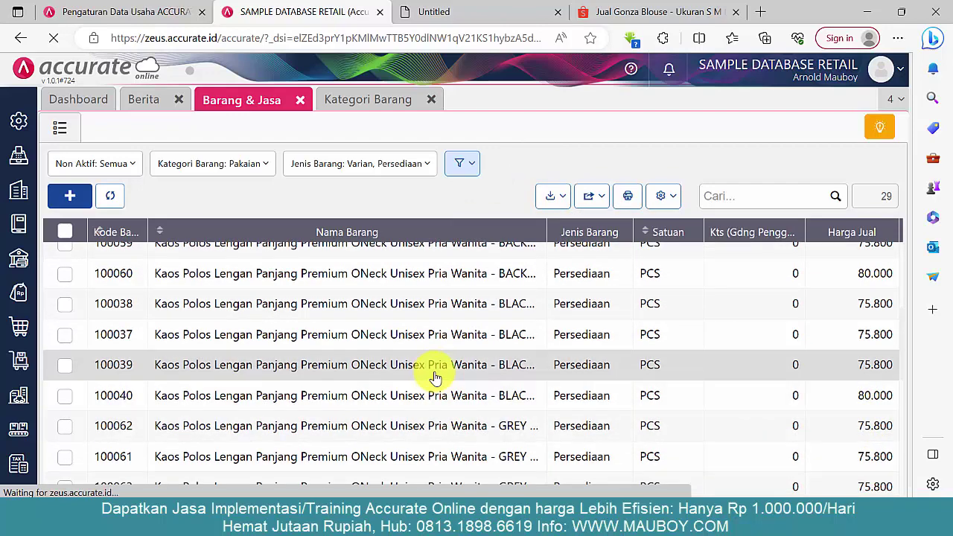
scroll(366, 340, "up", 6)
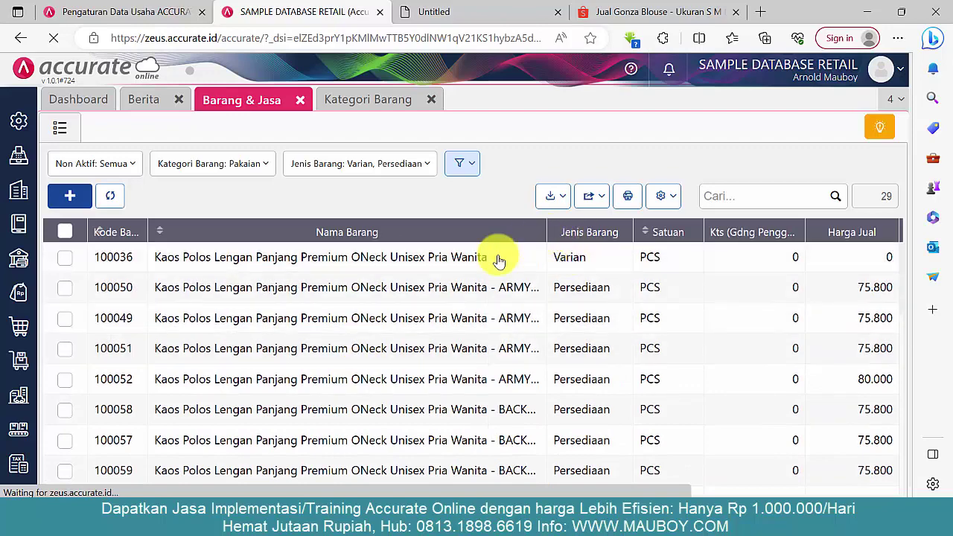
Open the ARMY - L variant, check its Kode Barang, and close it
left_click(179, 292)
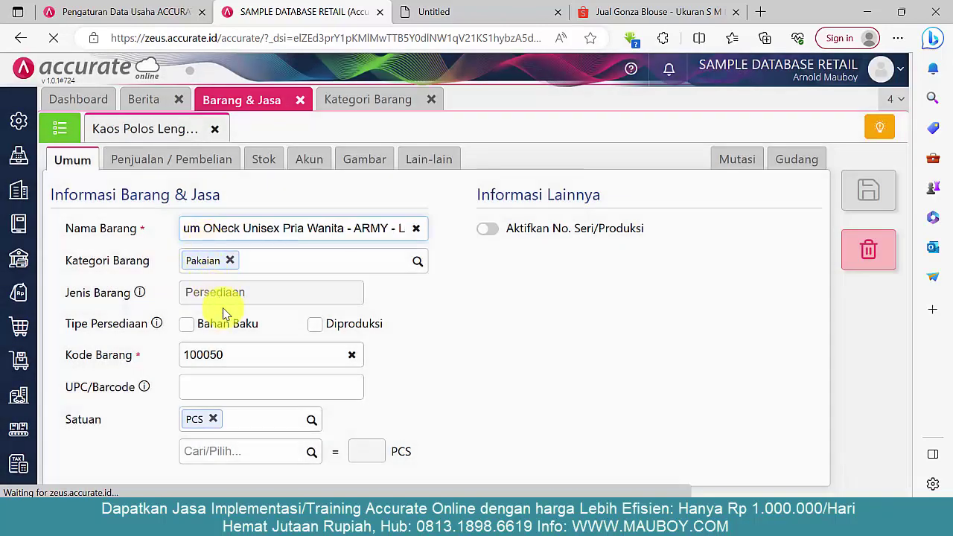
left_click(237, 353)
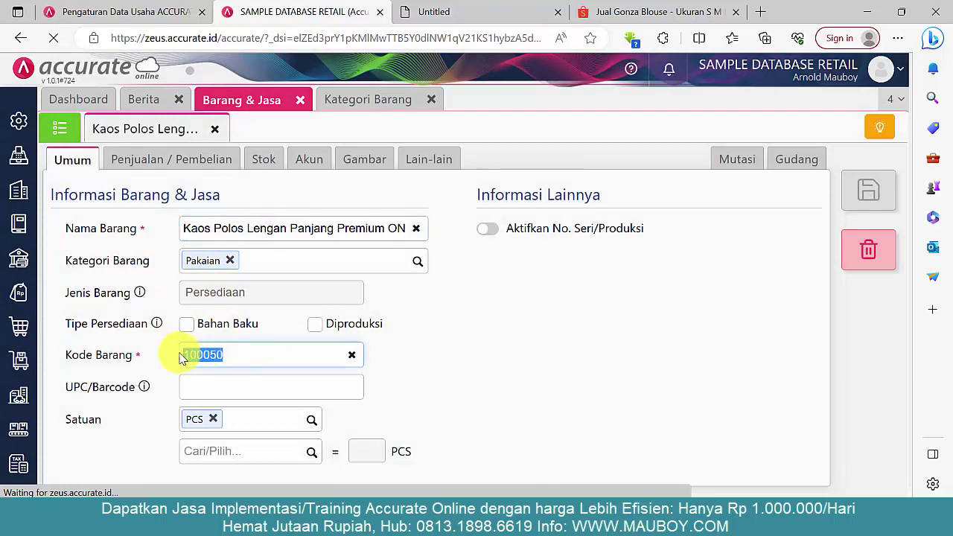
left_click(214, 129)
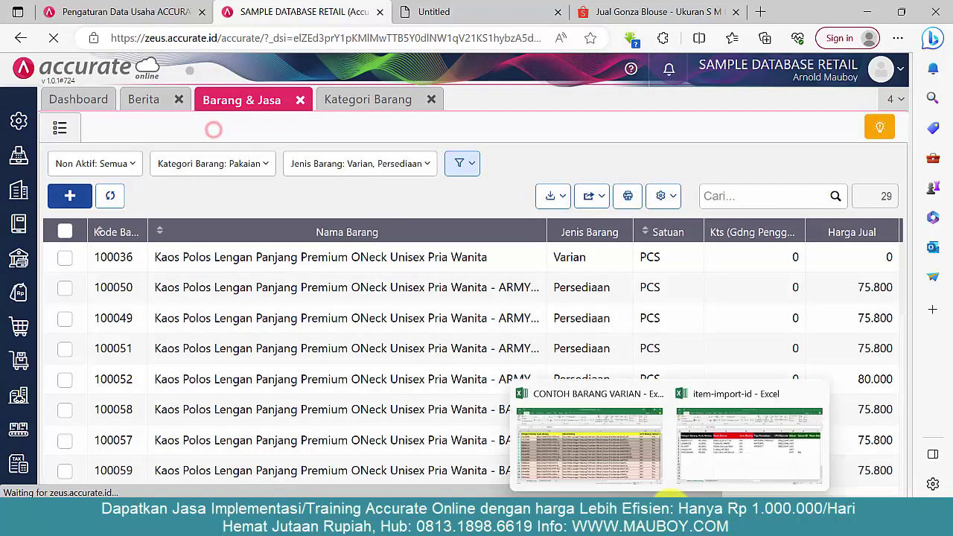
Switch to the CONTOH BARANG VARIAN workbook in Excel and check the Nama Barang of the BLACK,M item in row 2
left_click(668, 511)
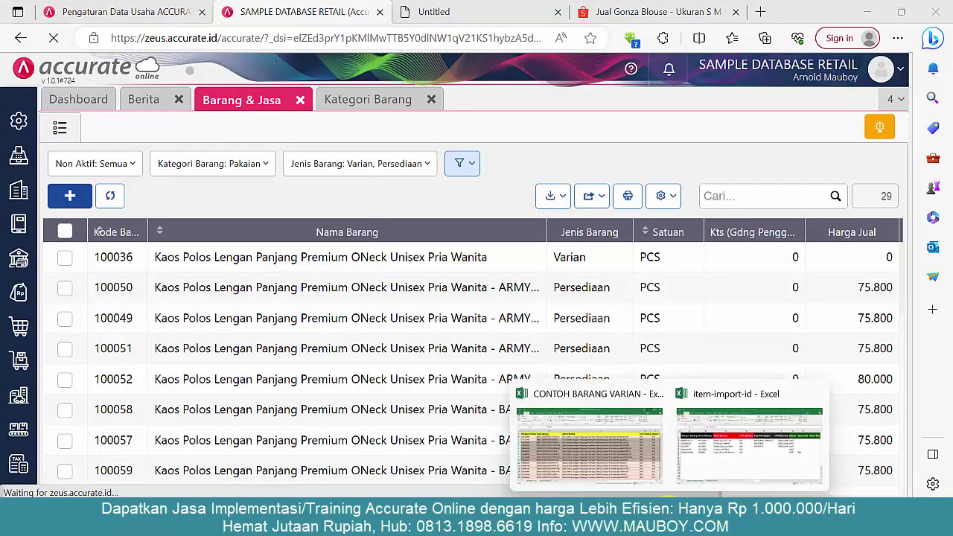
left_click(660, 448)
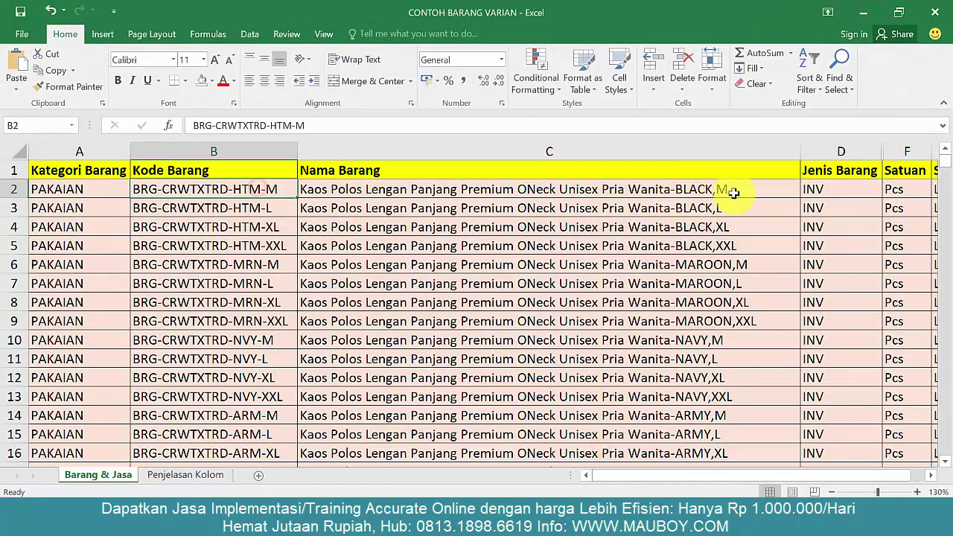
left_click(750, 188)
double_click(752, 188)
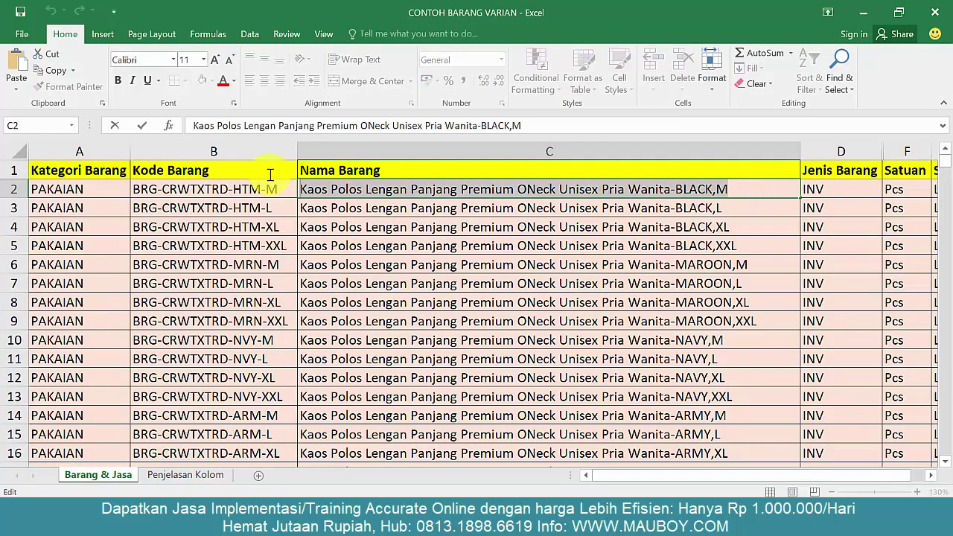
Return to Accurate Online, find and open the BLACK - M variant, and select its Kode Barang for replacement
key("alt+Tab")
scroll(542, 393, "down", 2)
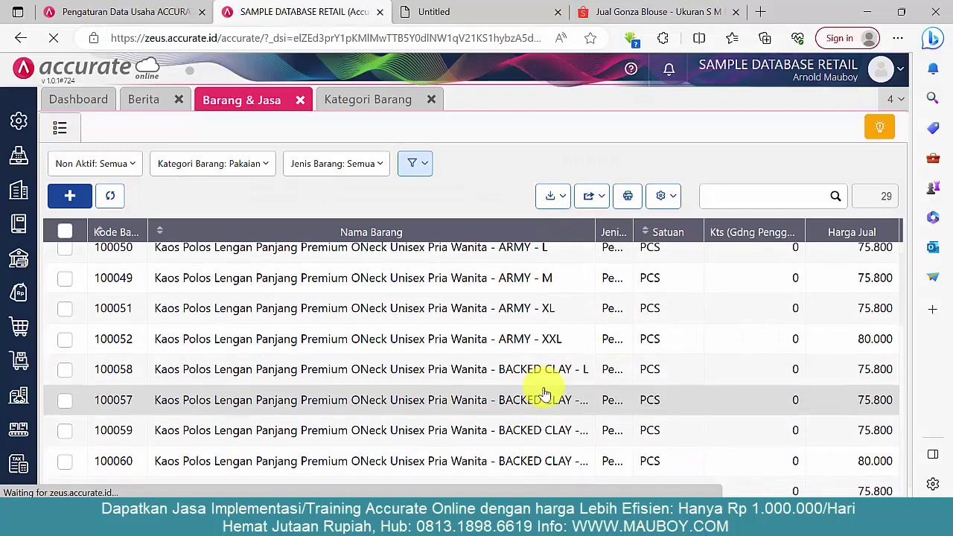
scroll(544, 393, "down", 3)
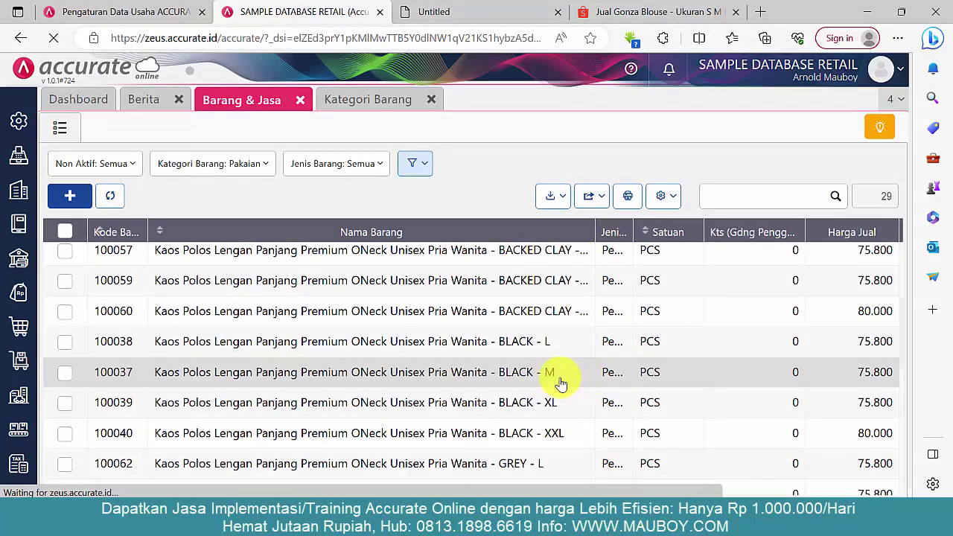
left_click(469, 378)
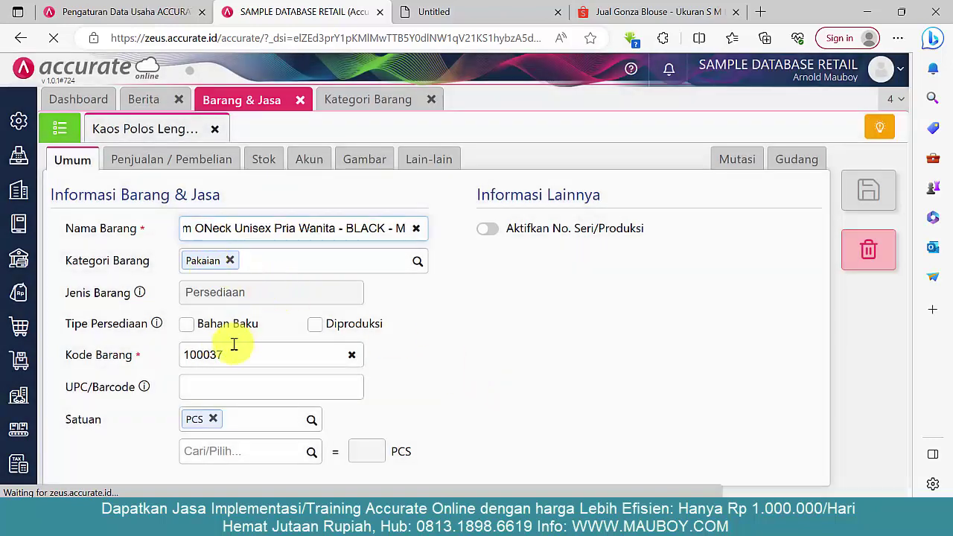
left_click_drag(250, 355, 165, 356)
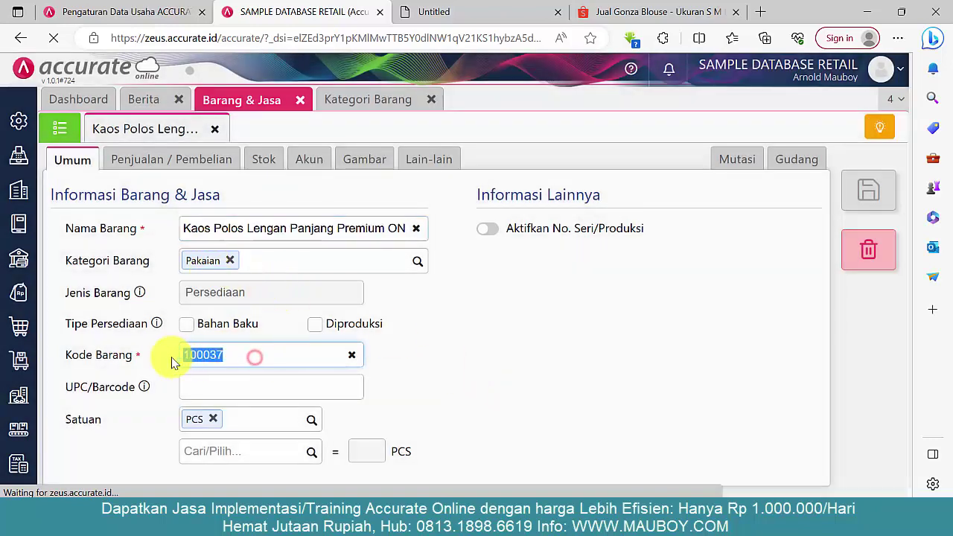
Copy the code BRG-CRWTXTRD-HTM-M from the Excel workbook, paste it as the Kode Barang of the BLACK - M variant, and save the item
key("alt+Tab")
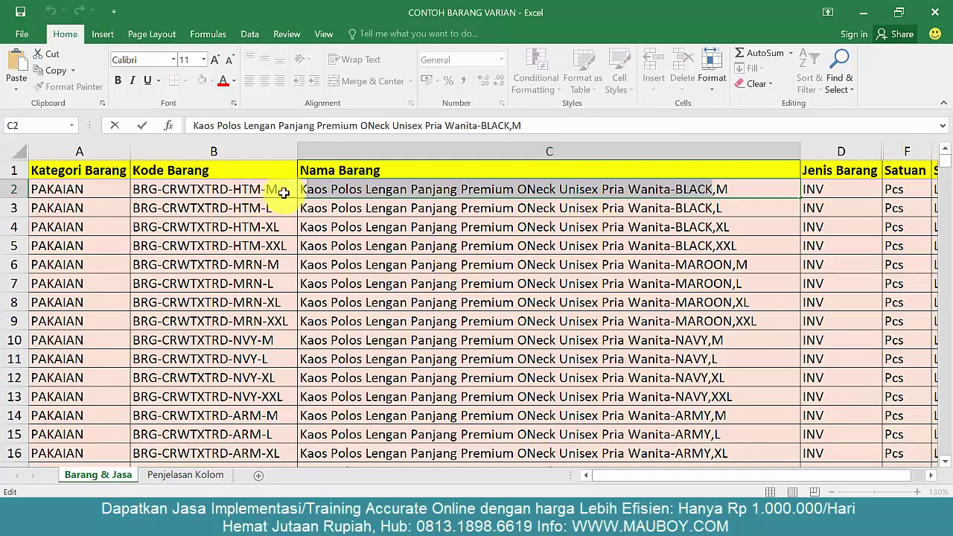
left_click(284, 192)
double_click(285, 189)
left_click_drag(285, 189, 131, 189)
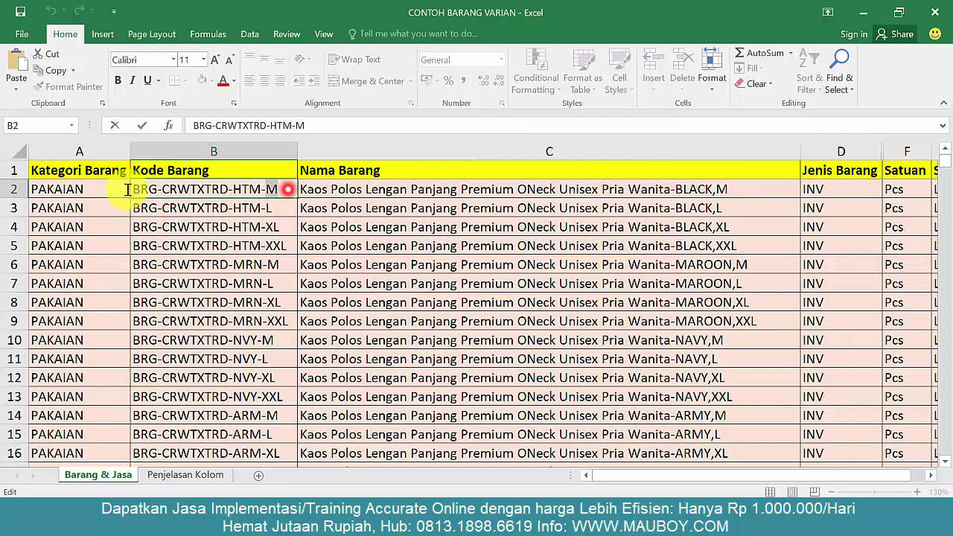
right_click(175, 189)
left_click(212, 218)
key("alt+Tab")
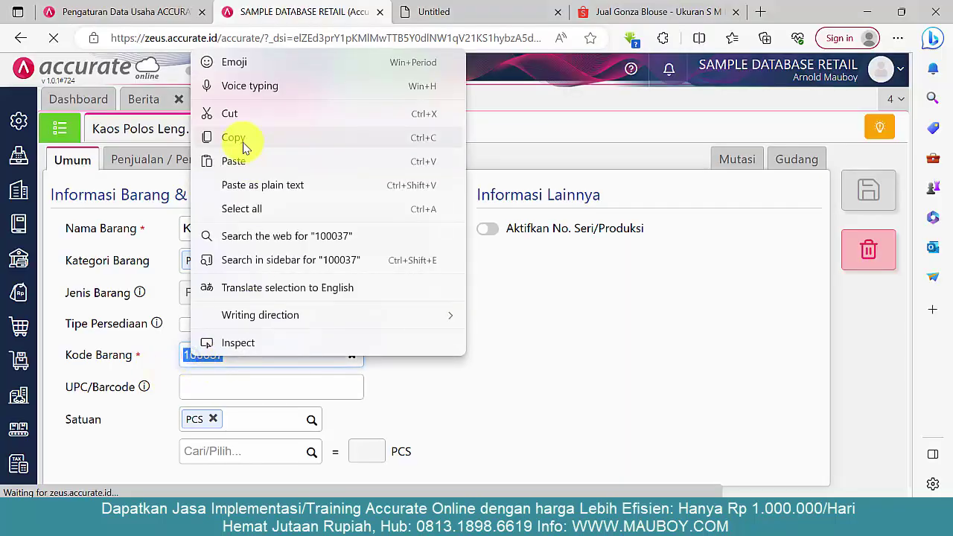
left_click(239, 160)
left_click(867, 192)
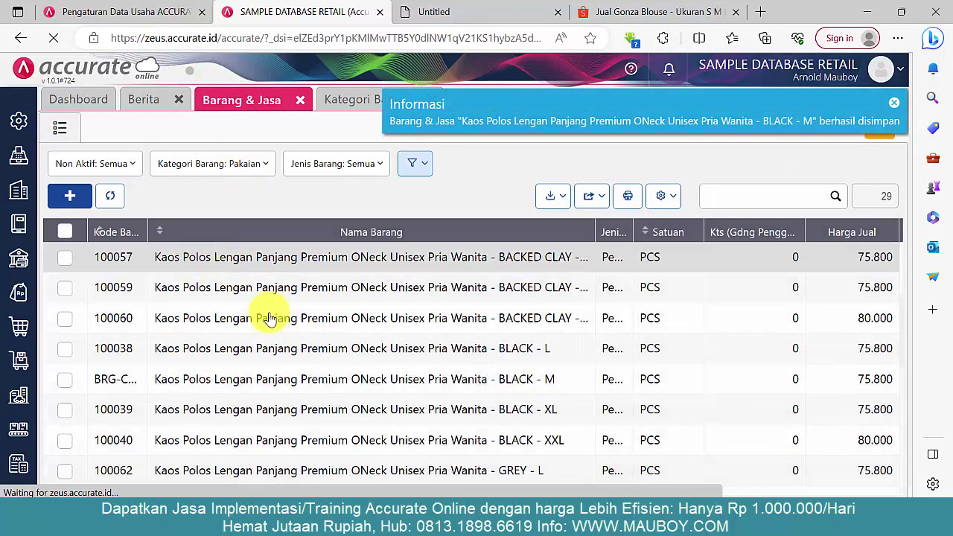
Widen the Kode Barang column in the item list and reopen the BLACK - M variant
left_click_drag(198, 229, 198, 231)
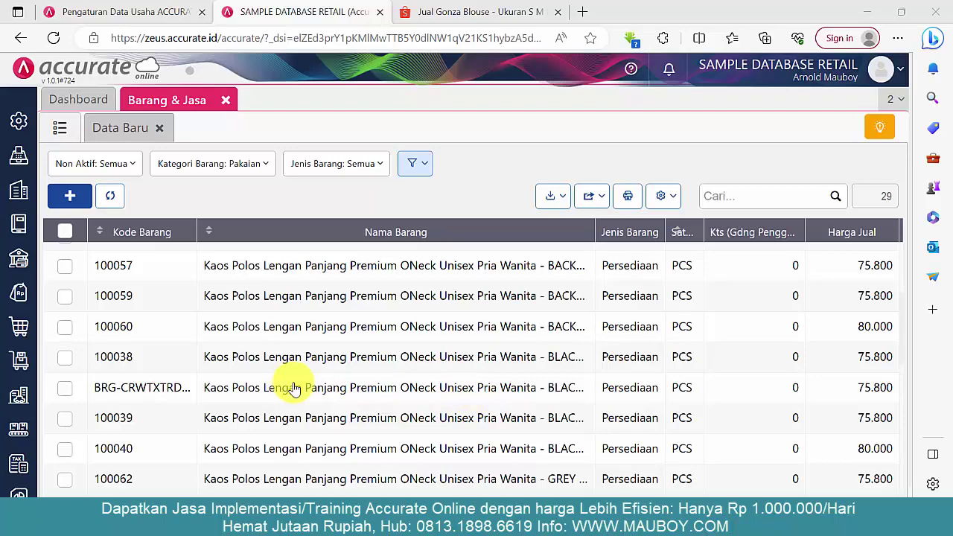
double_click(298, 389)
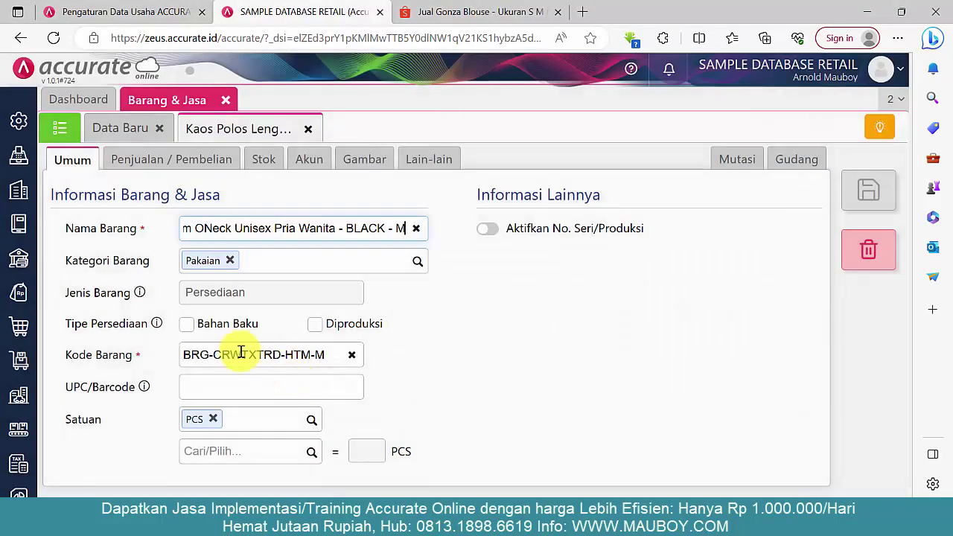
Check the Satuan #2 and Rasio Satuan #2 columns in the CONTOH BARANG VARIAN workbook in Excel
left_click(637, 516)
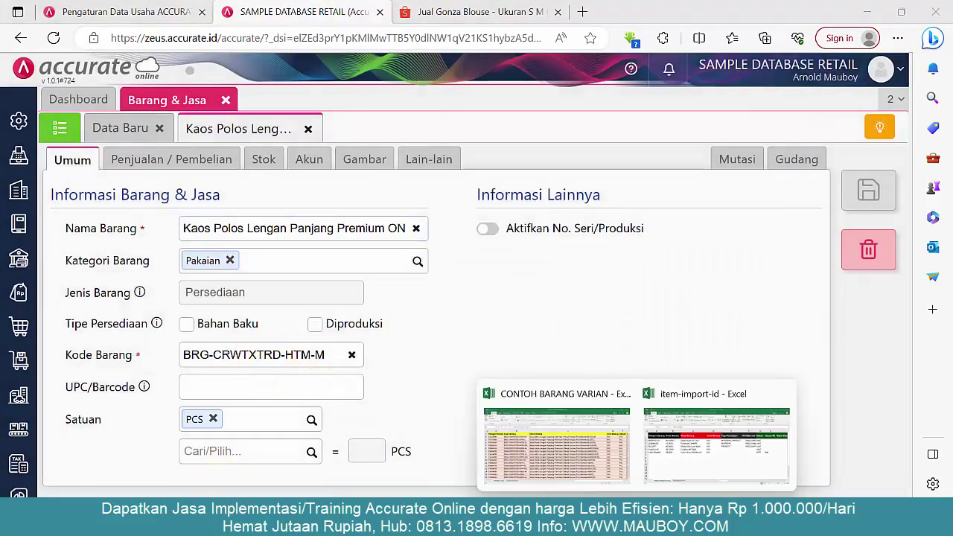
left_click(596, 471)
left_click_drag(784, 475, 794, 475)
left_click(674, 169)
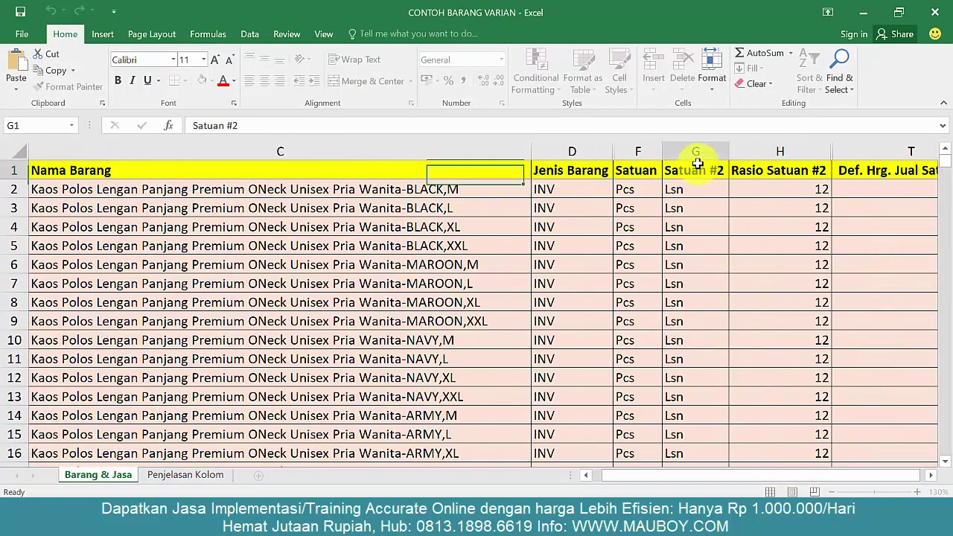
left_click_drag(779, 152, 702, 148)
left_click(701, 148)
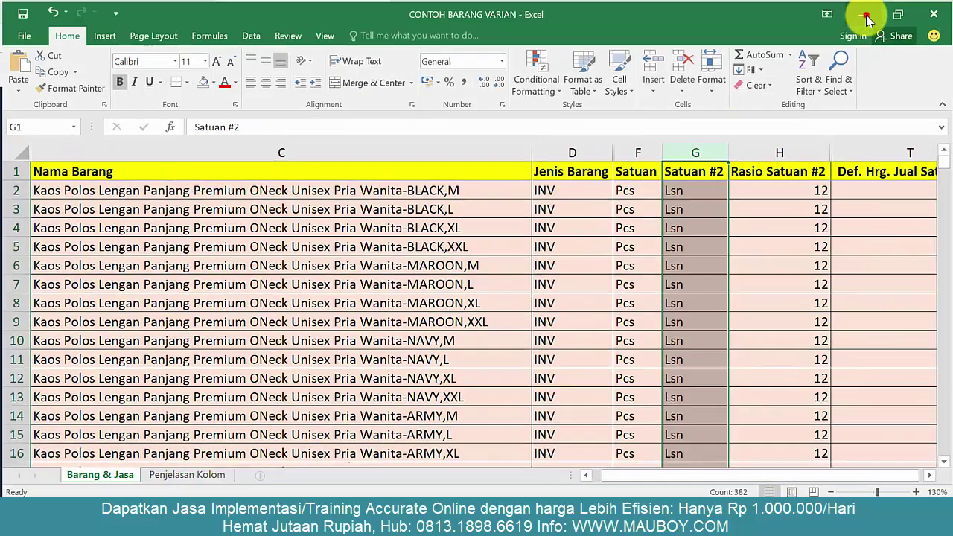
Back in Accurate Online, set the BLACK - M variant's second Satuan to LSN, equal to 12 PCS
left_click(862, 15)
left_click(217, 452)
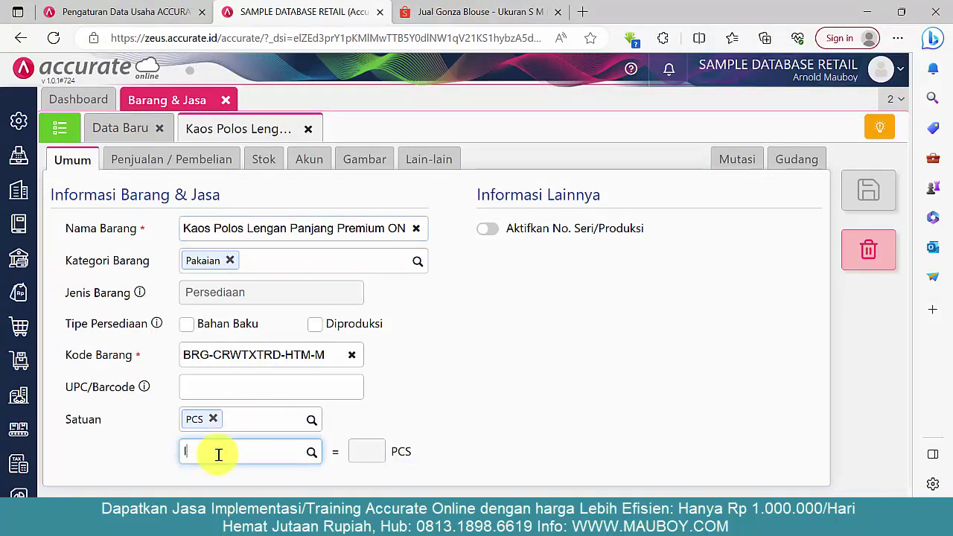
type("lsn")
left_click(198, 479)
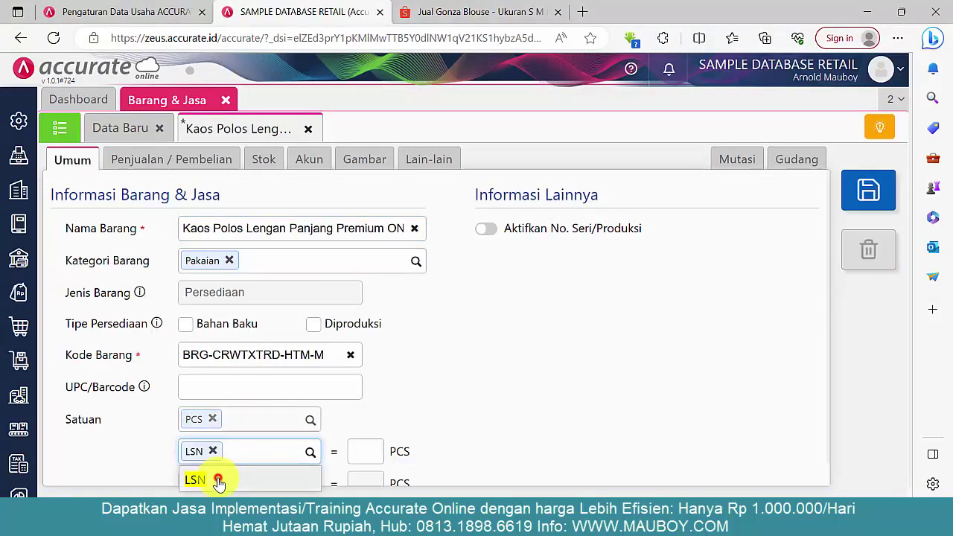
left_click(258, 385)
left_click(491, 375)
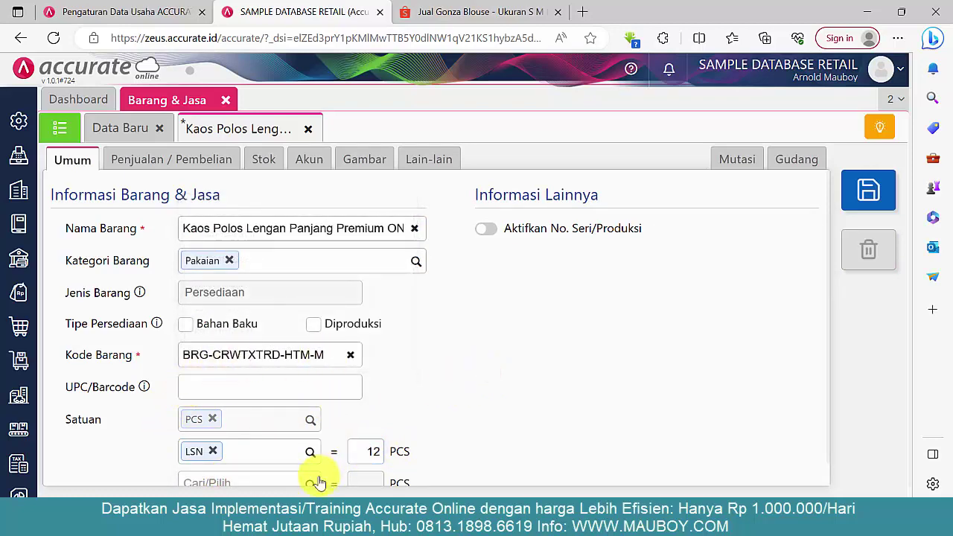
scroll(196, 453, "down", 1)
scroll(276, 437, "up", 1)
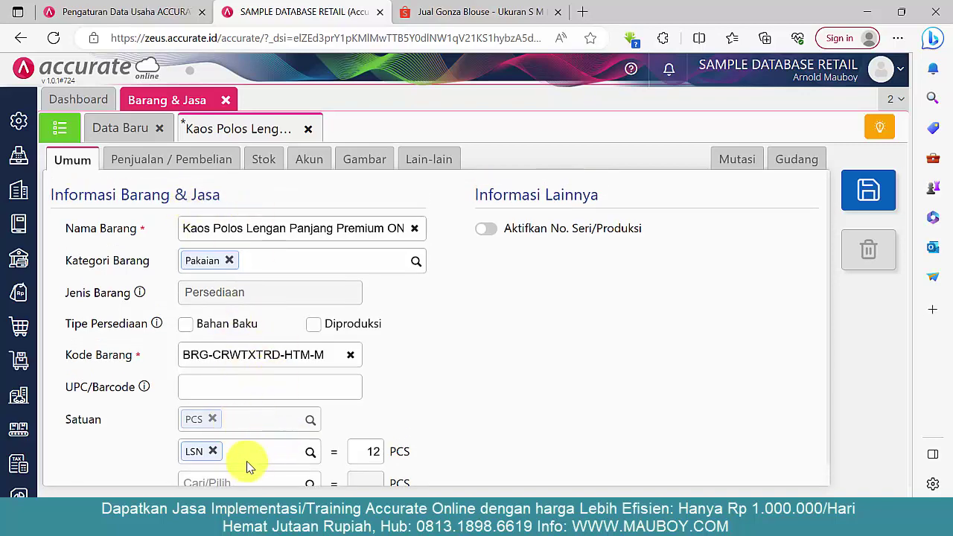
Examine the variant's sales and purchase data, and its Saldo Awal stock form with the Cabang, Gudang, Satuan and Biaya Satuan fields
left_click(171, 160)
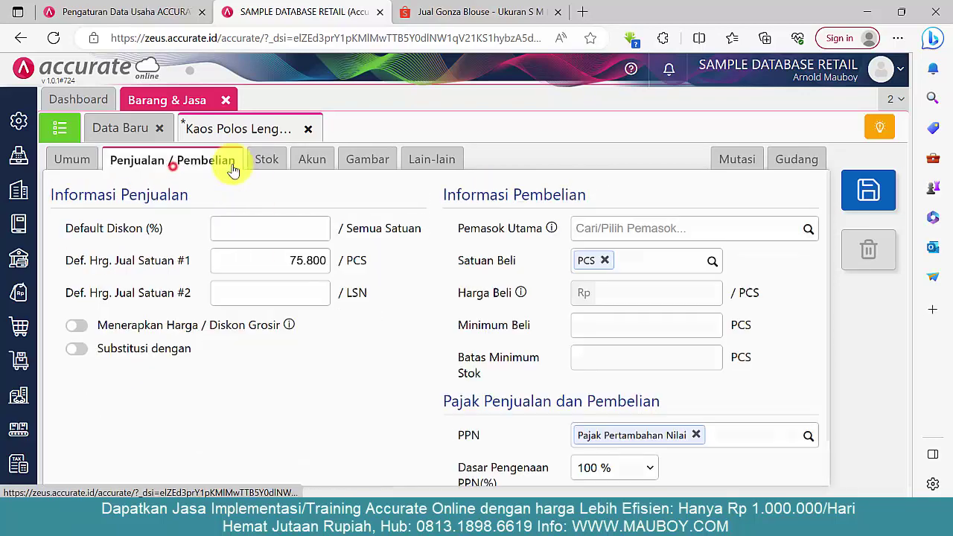
left_click(263, 163)
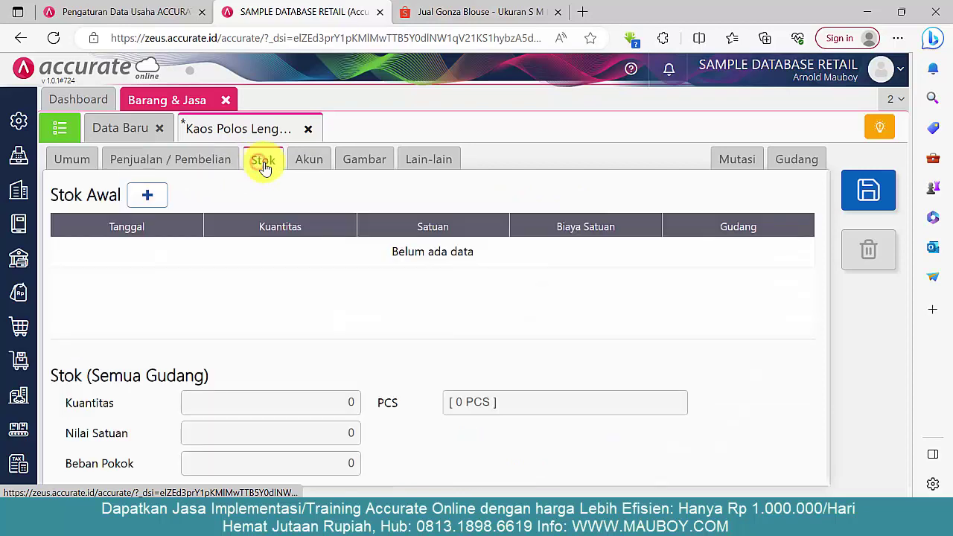
left_click(148, 196)
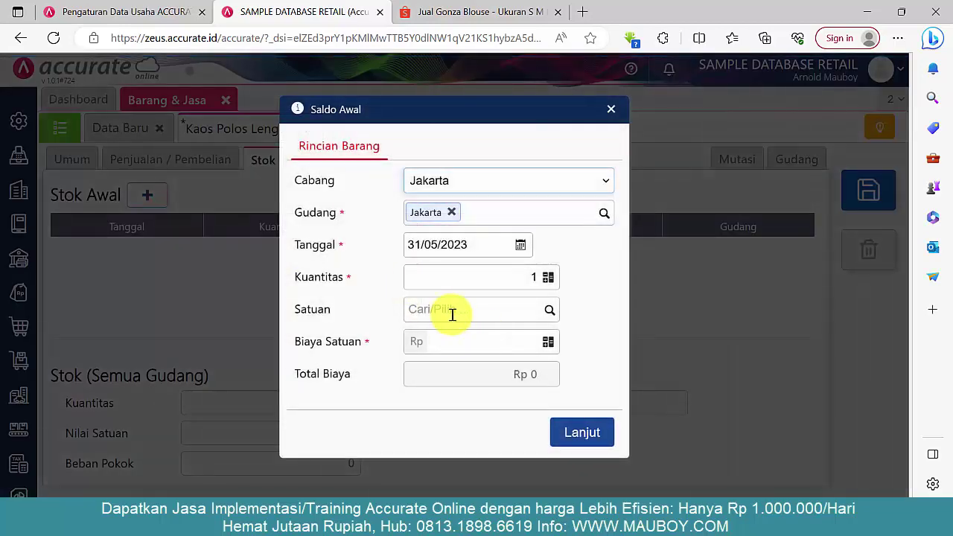
left_click(512, 309)
left_click(499, 346)
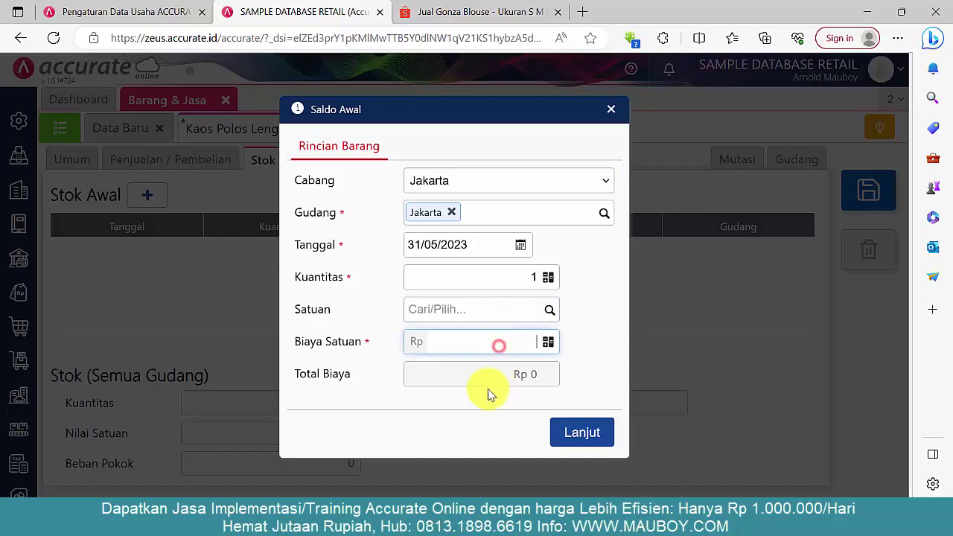
left_click(342, 182)
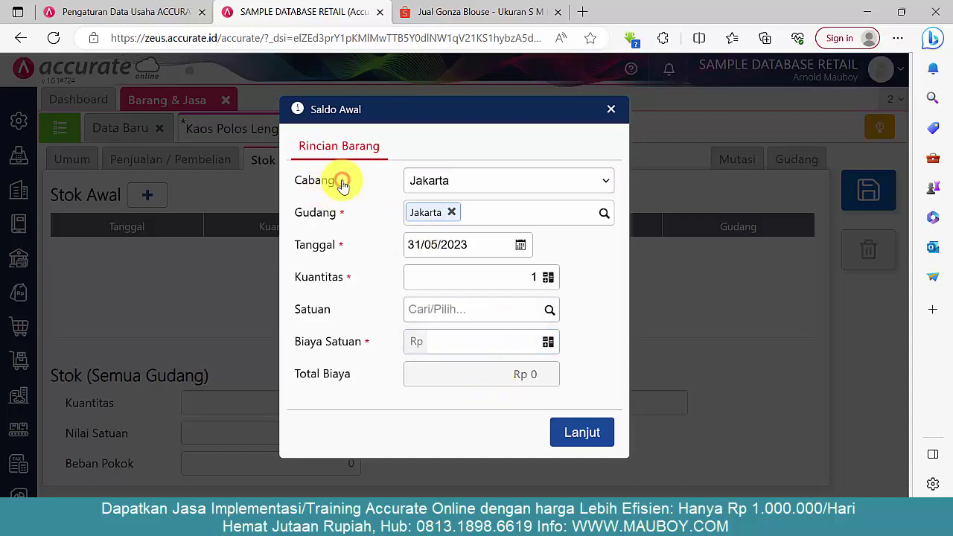
left_click_drag(343, 183, 302, 181)
left_click(425, 182)
left_click(426, 187)
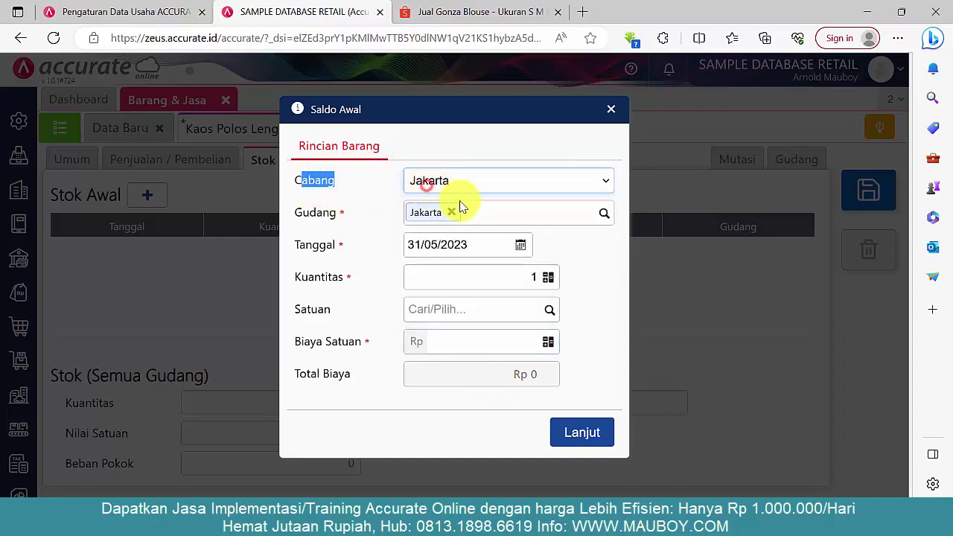
left_click(605, 214)
left_click(605, 214)
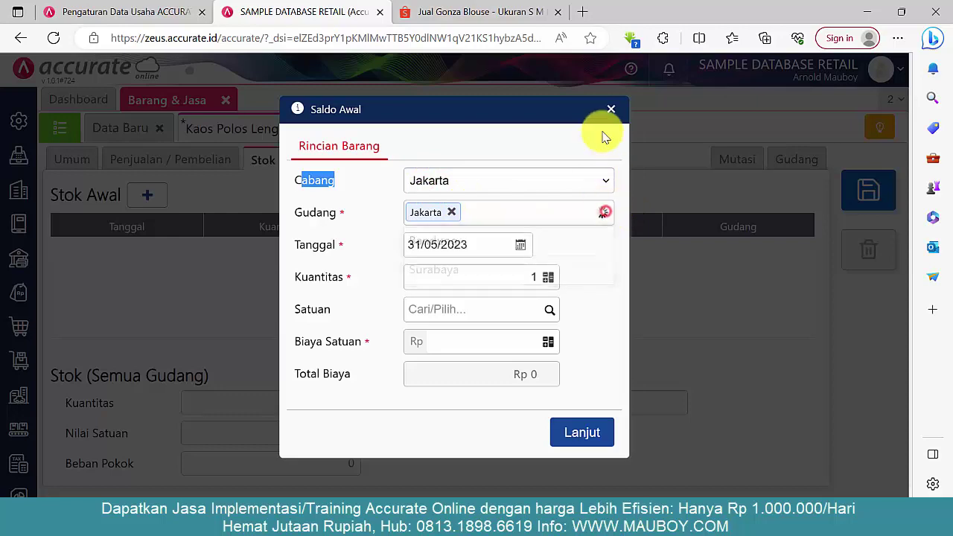
left_click(611, 109)
Save the BLACK - M variant with its second unit and return to the item list
left_click(203, 160)
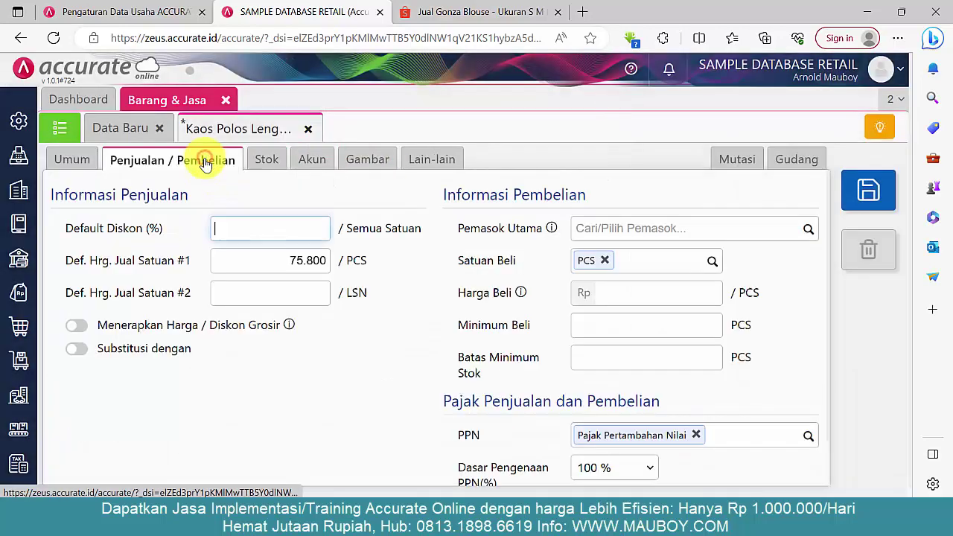
left_click(869, 197)
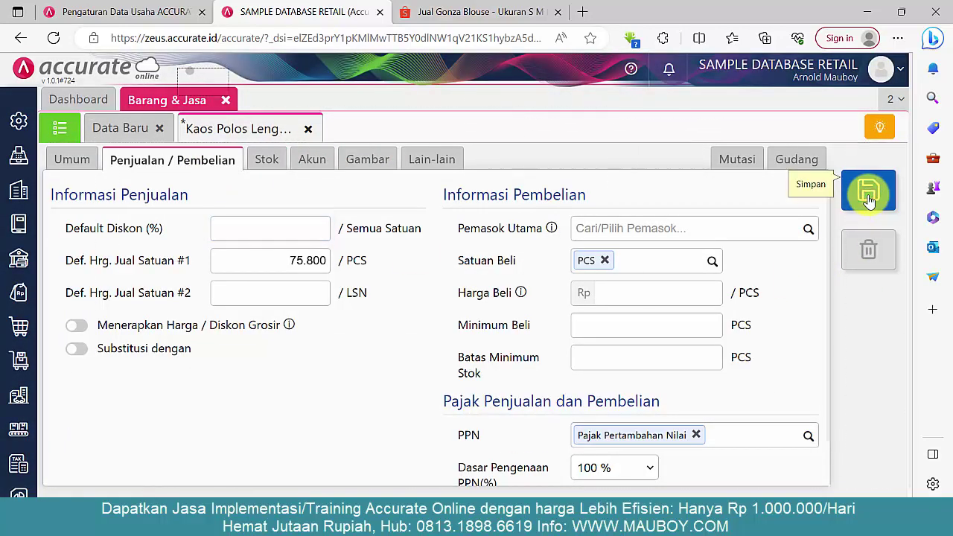
left_click(60, 128)
Switch to the CONTOH BARANG VARIAN workbook in Excel and review the Kaos Polos, CELANA CHINO, Baju Koko and Kemeja Polos variant rows
mouse_move(670, 491)
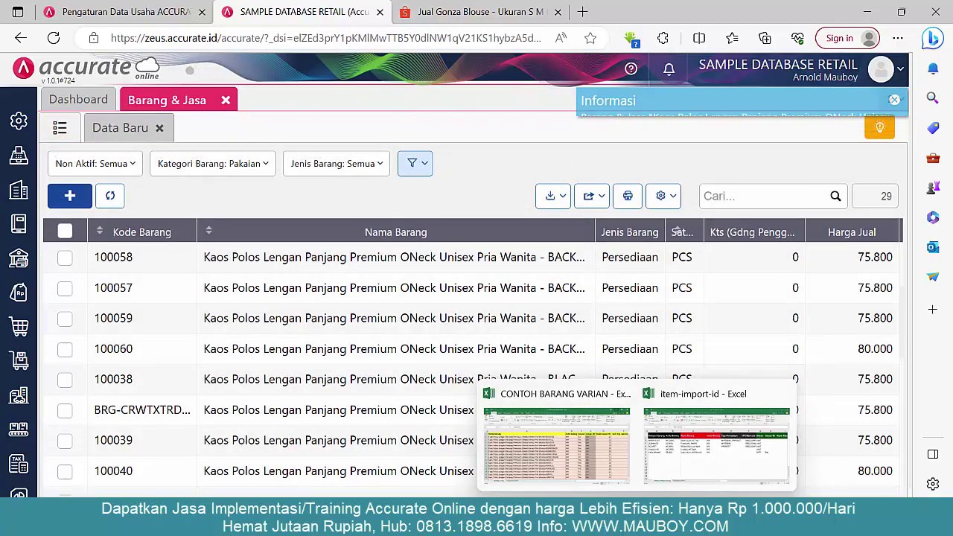
left_click(582, 433)
scroll(512, 341, "down", 11)
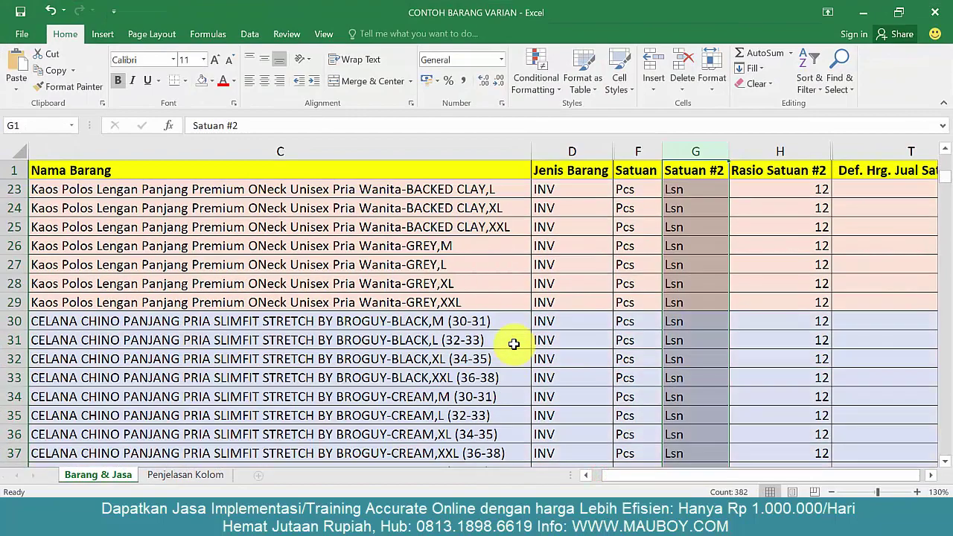
scroll(513, 340, "up", 3)
left_click_drag(14, 265, 14, 453)
scroll(77, 396, "down", 4)
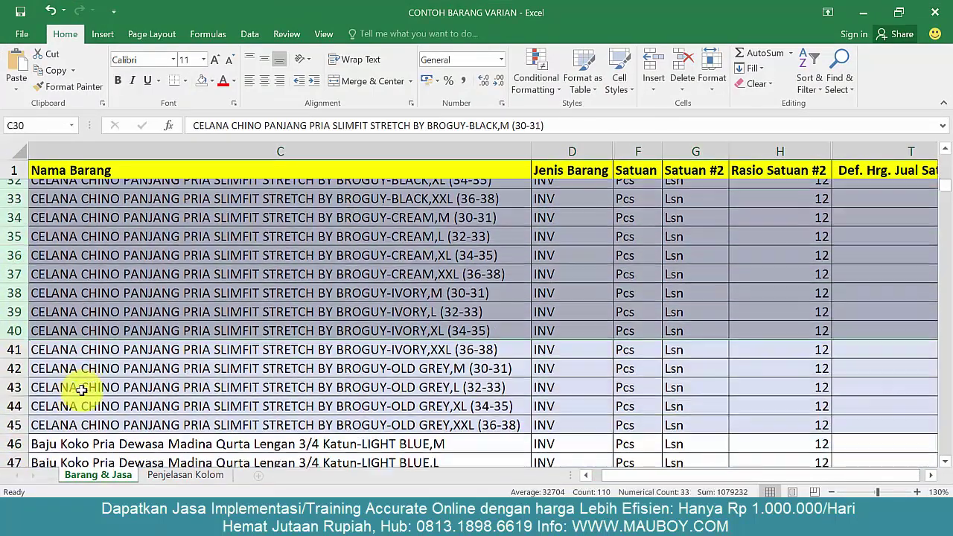
left_click_drag(16, 340, 315, 334)
scroll(315, 334, "down", 4)
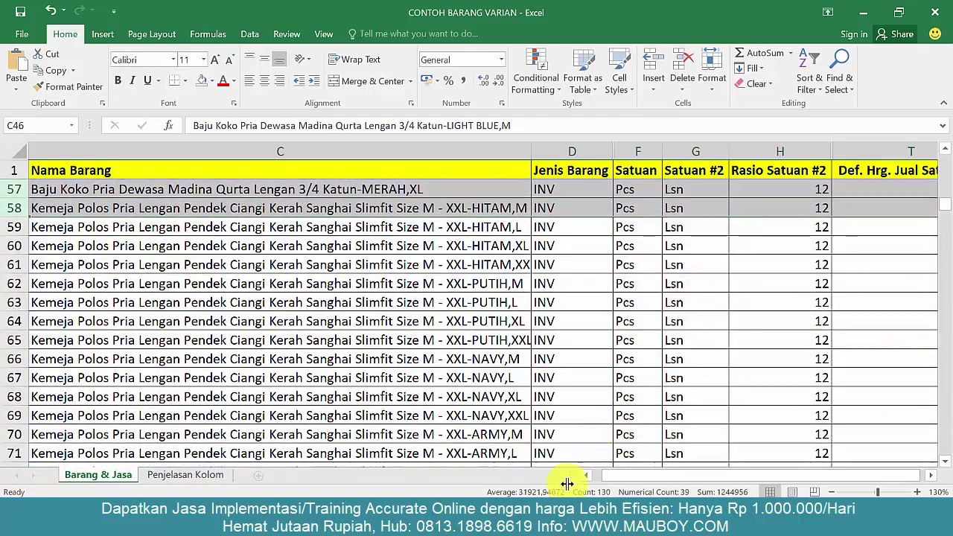
left_click(623, 246)
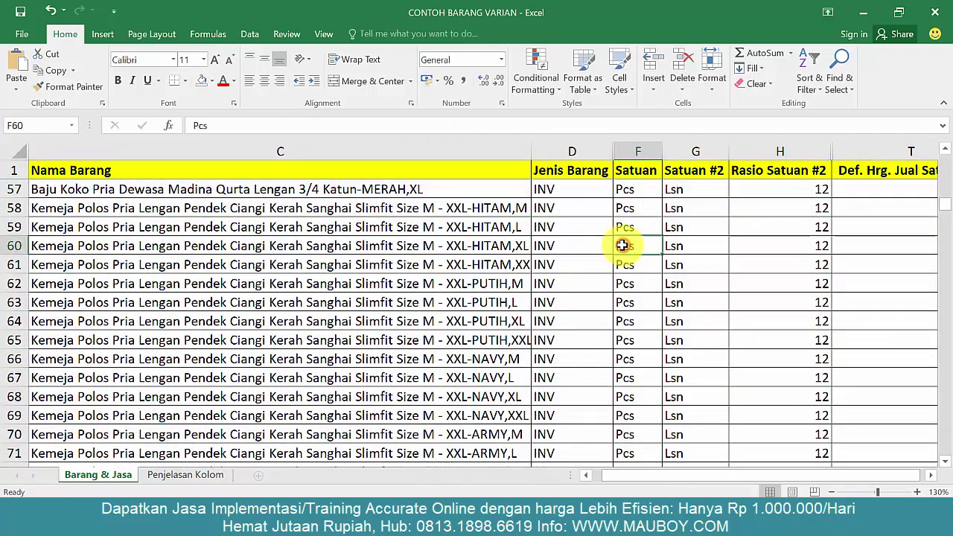
scroll(597, 245, "up", 9)
scroll(597, 246, "up", 9)
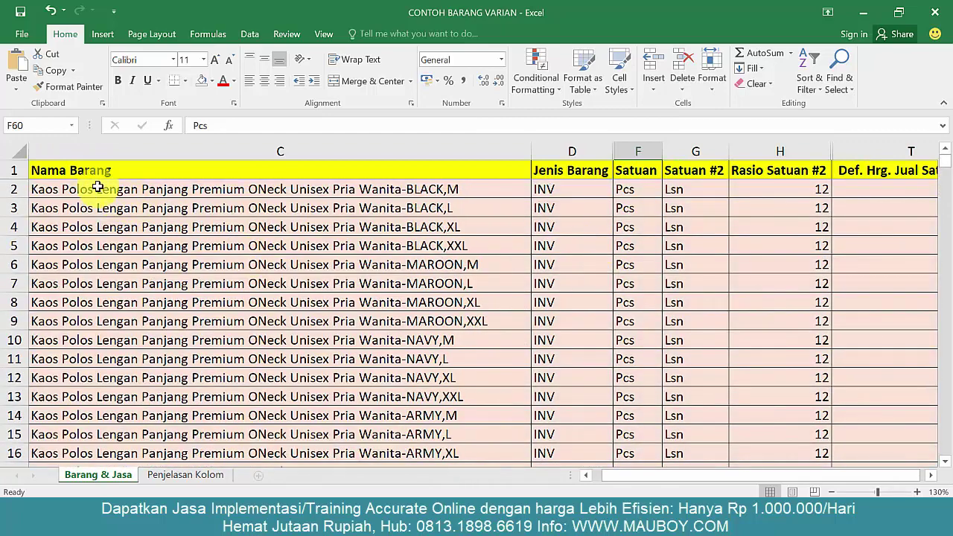
left_click(89, 186)
double_click(77, 189)
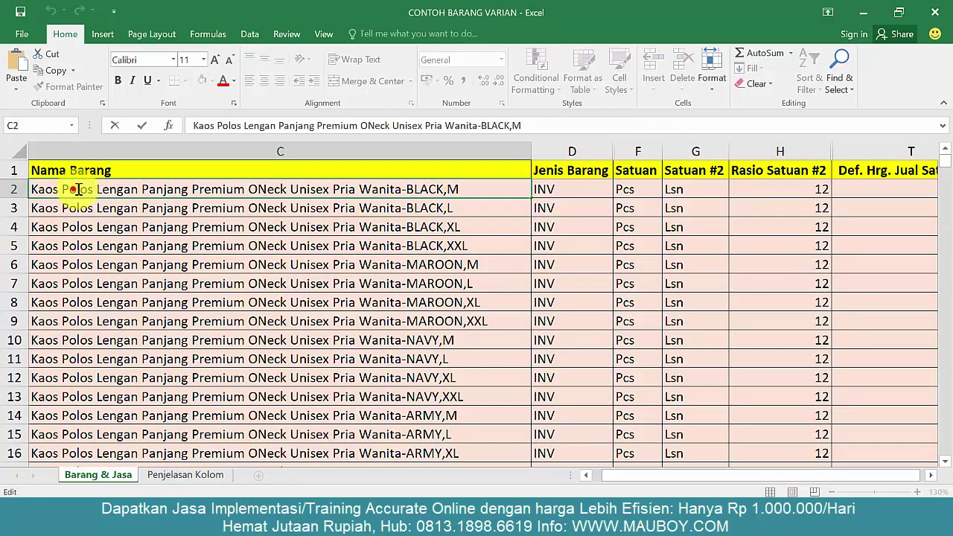
left_click_drag(205, 194, 283, 201)
left_click(339, 279)
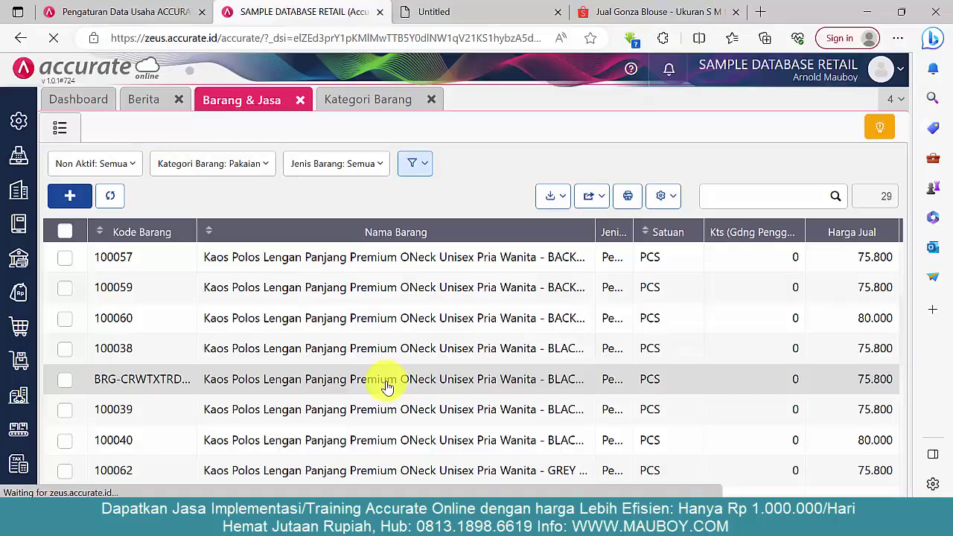
Back in Accurate Online, examine the Kaos Polos parent item's variant details and tax settings, and close it to return to the item list
scroll(383, 383, "down", 2)
scroll(382, 383, "up", 3)
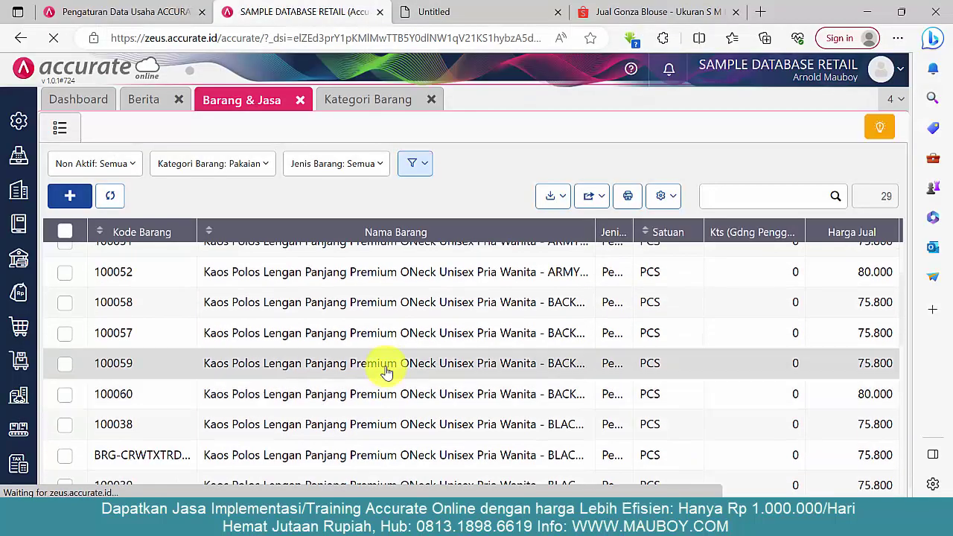
scroll(387, 373, "up", 3)
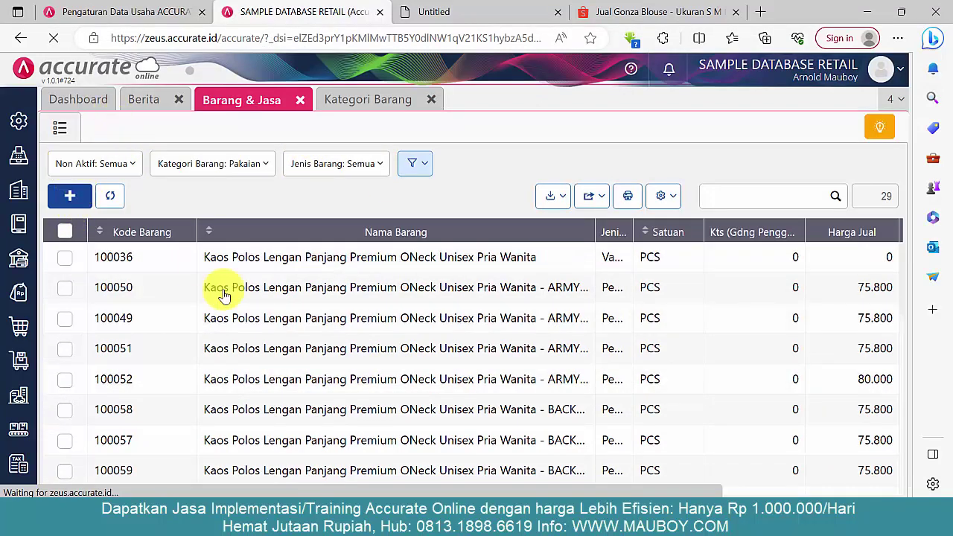
left_click(560, 263)
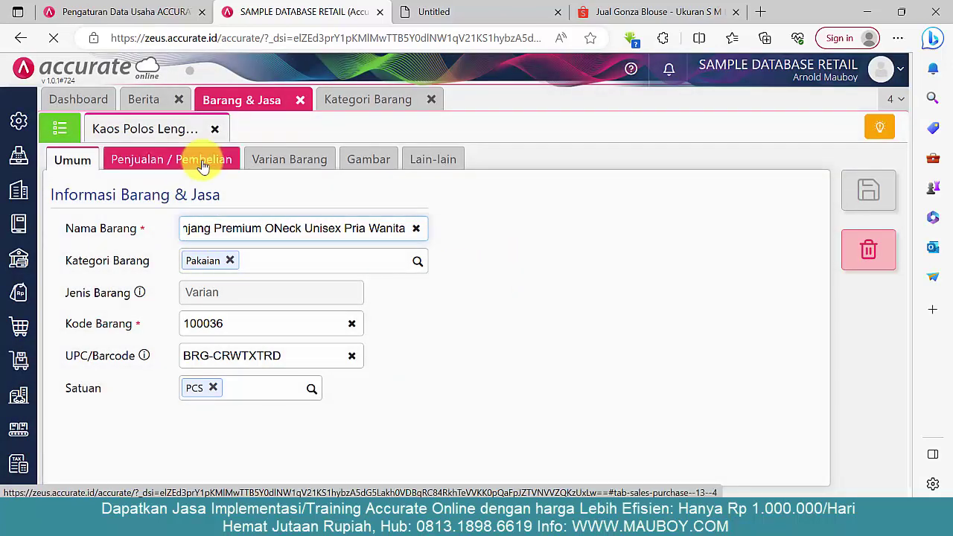
left_click(301, 171)
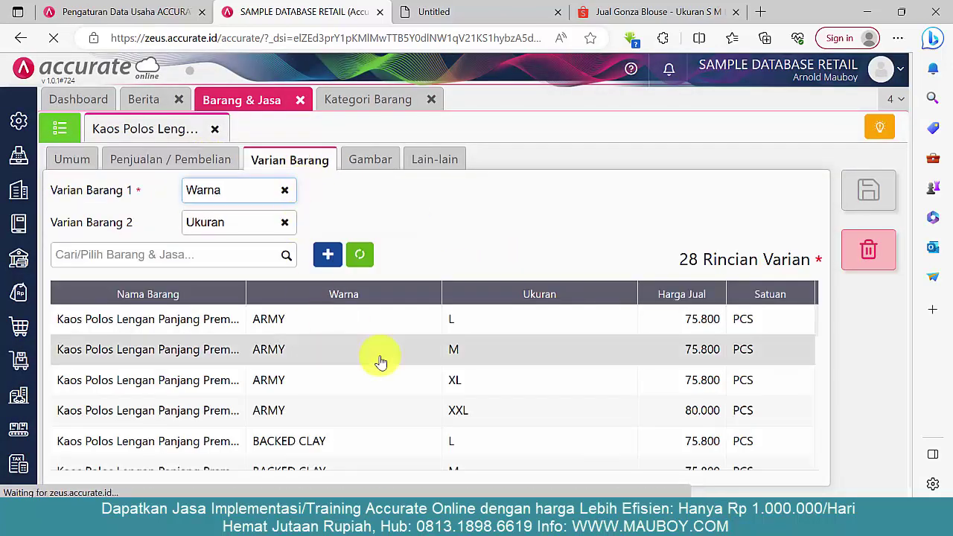
scroll(379, 308, "down", 1)
scroll(211, 176, "up", 1)
left_click(207, 164)
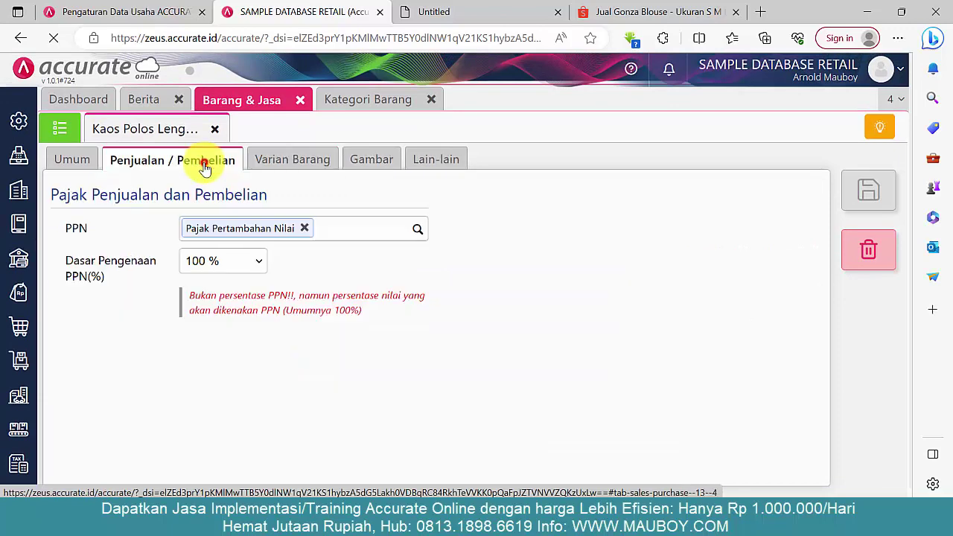
left_click(298, 162)
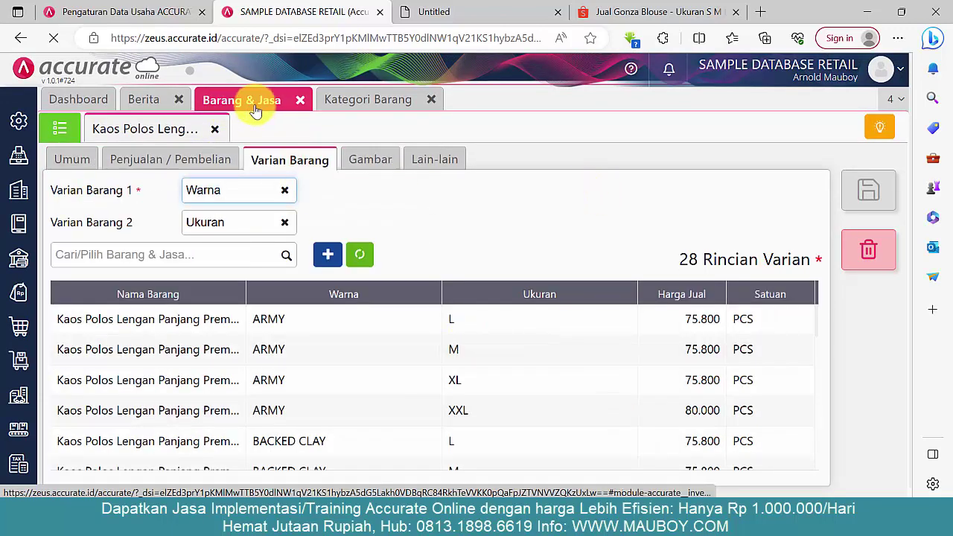
left_click(376, 100)
left_click(231, 108)
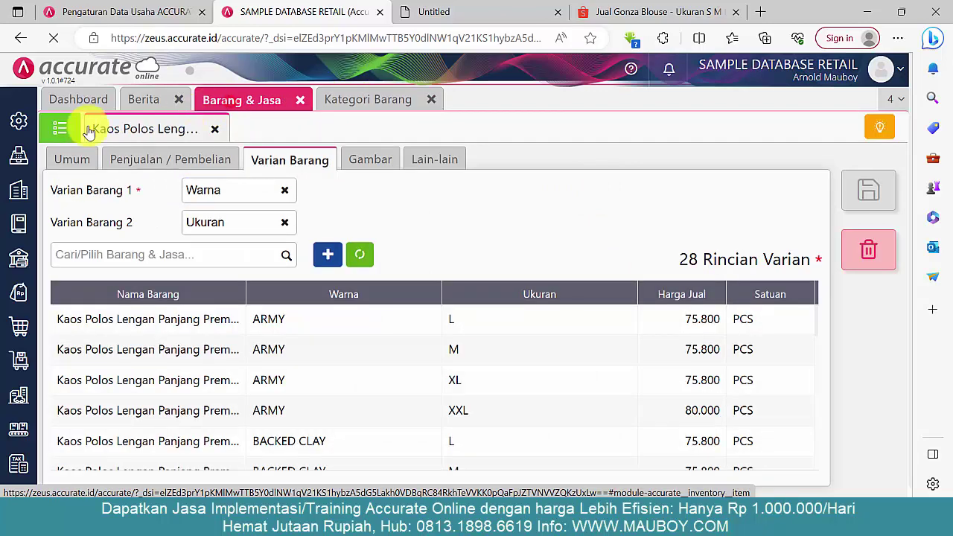
left_click(59, 128)
left_click(211, 129)
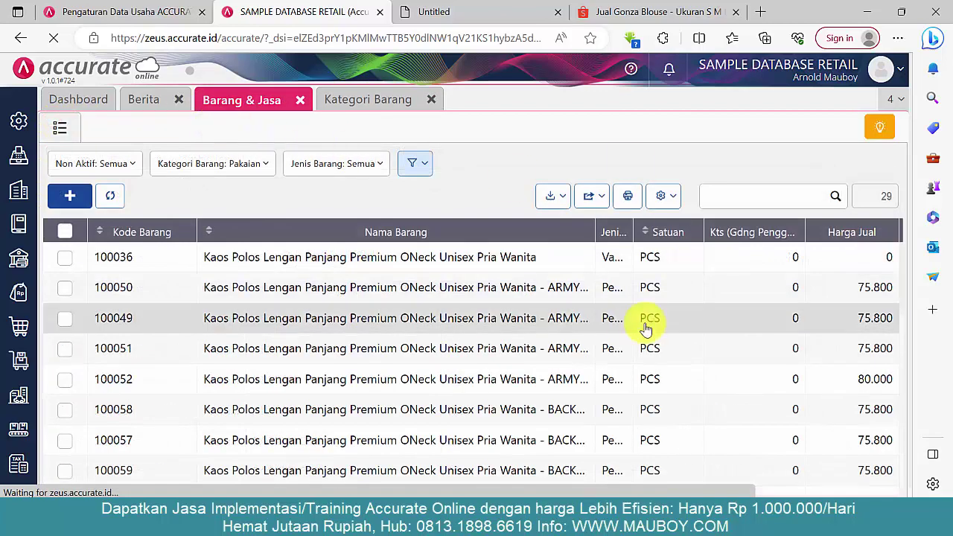
Widen the Jenis Barang column in the item list and check the Jenis Barang of the variant with code 100051
scroll(632, 330, "down", 1)
scroll(598, 302, "up", 1)
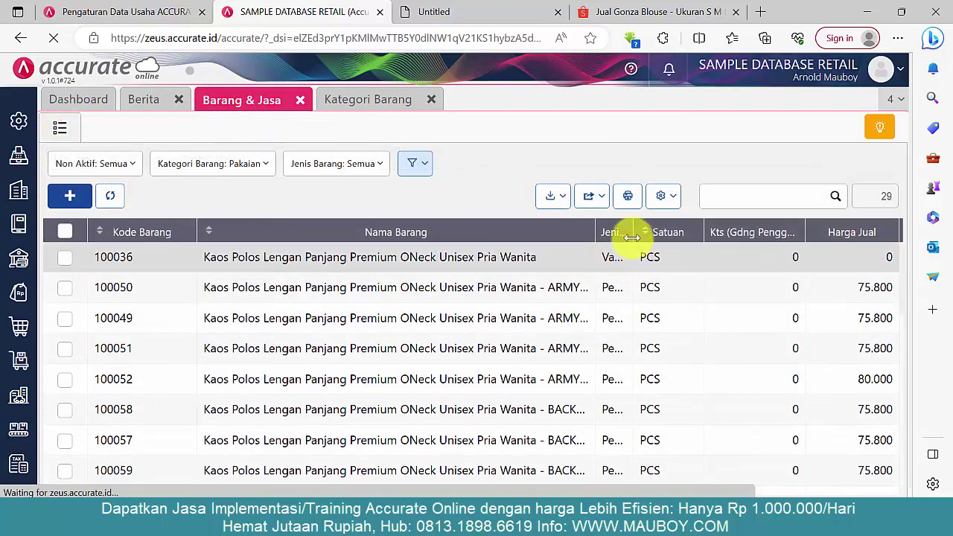
left_click_drag(664, 229, 665, 230)
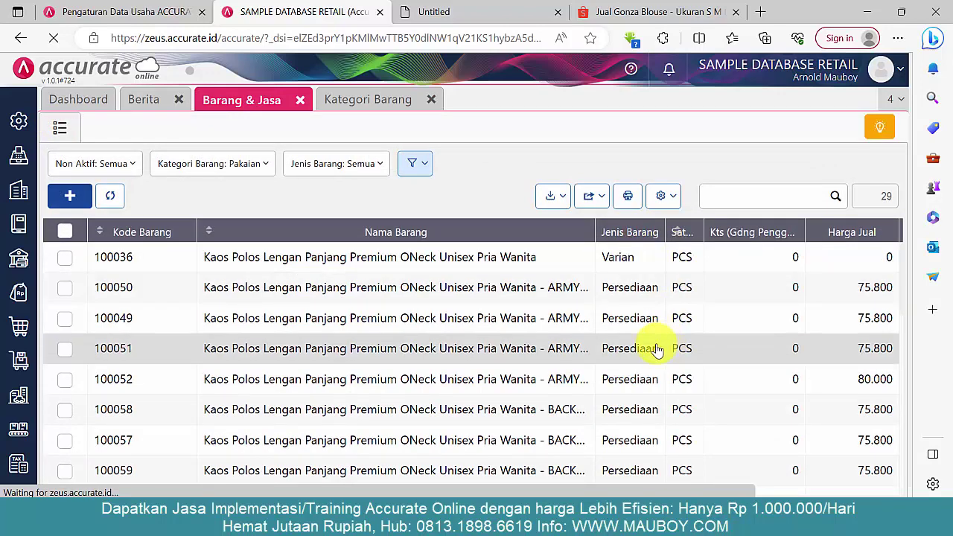
left_click(620, 351)
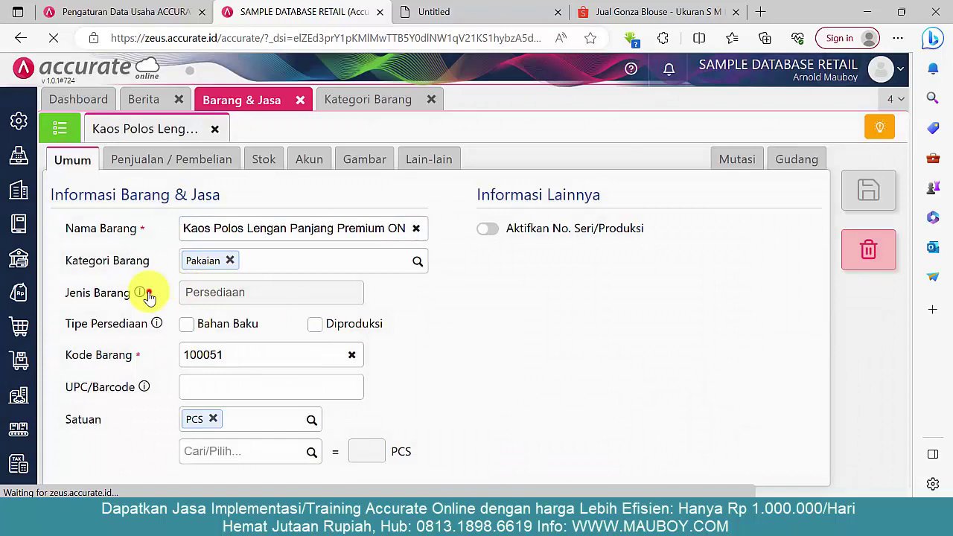
left_click_drag(149, 293, 72, 296)
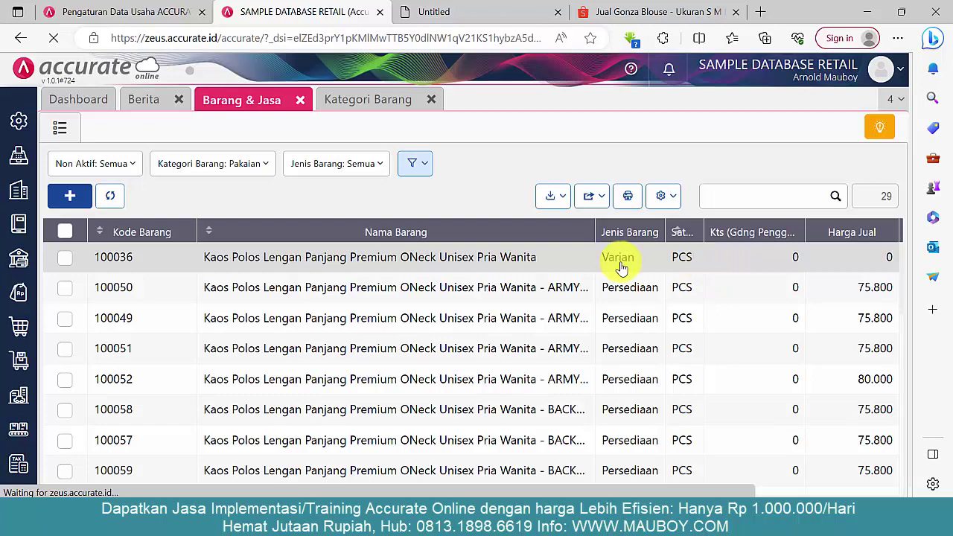
Open the Kaos Polos Varian parent item and copy its Kode Barang, 100036
left_click(169, 257)
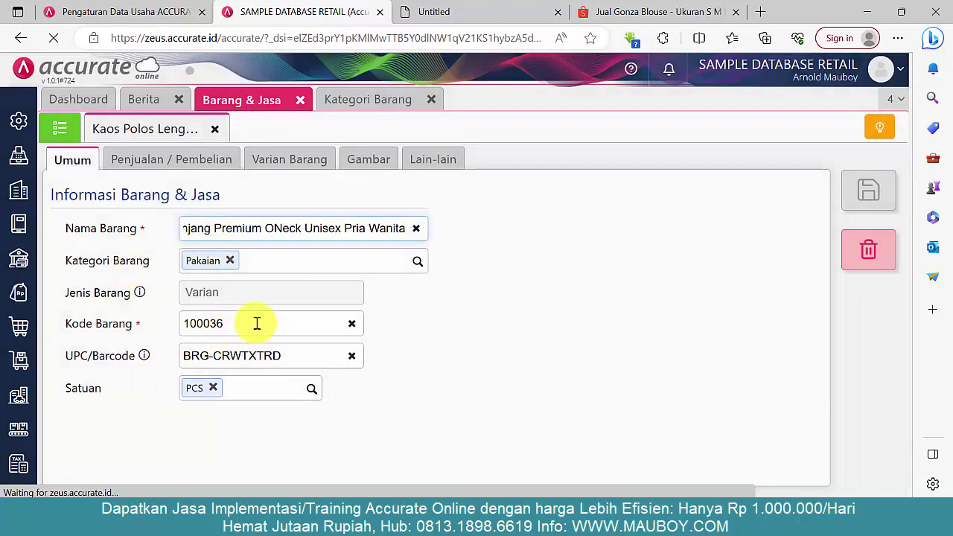
double_click(255, 323)
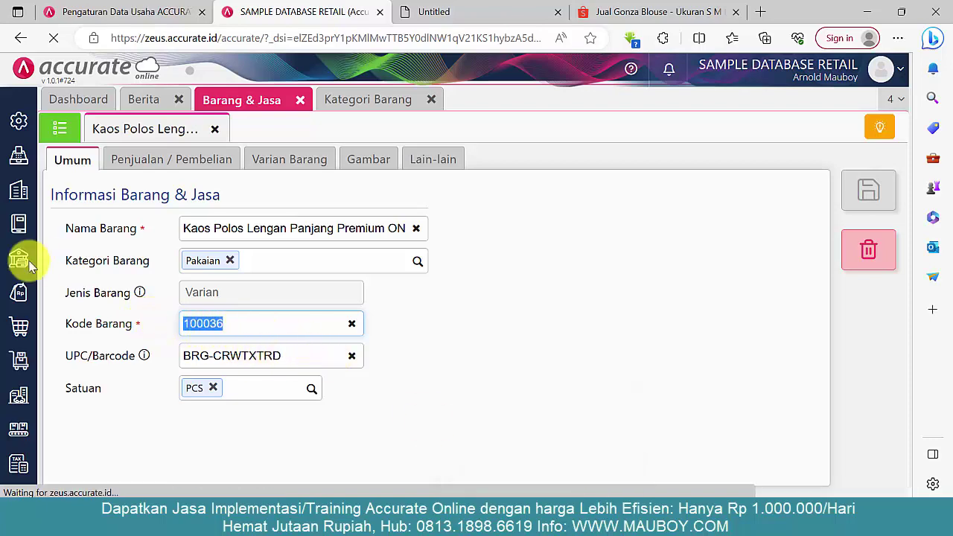
Start a new Faktur Penjualan for the customer Bangunan Perkasa, PT and search for the item with code 100036
left_click(17, 294)
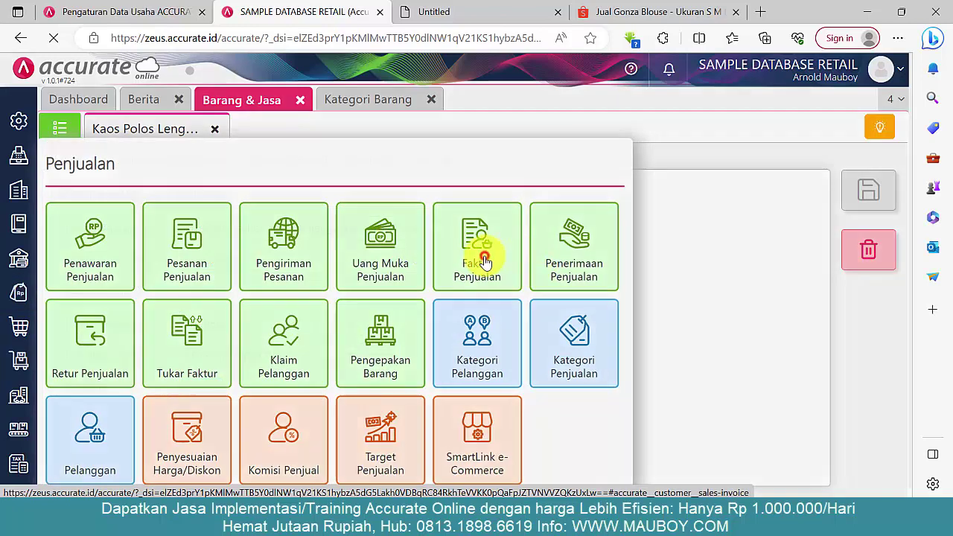
left_click(485, 262)
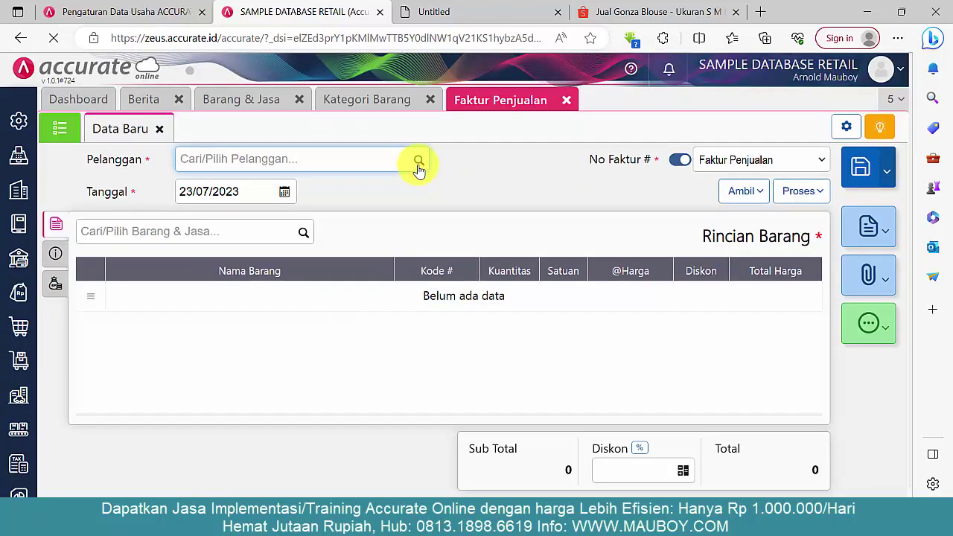
left_click(422, 158)
left_click(257, 205)
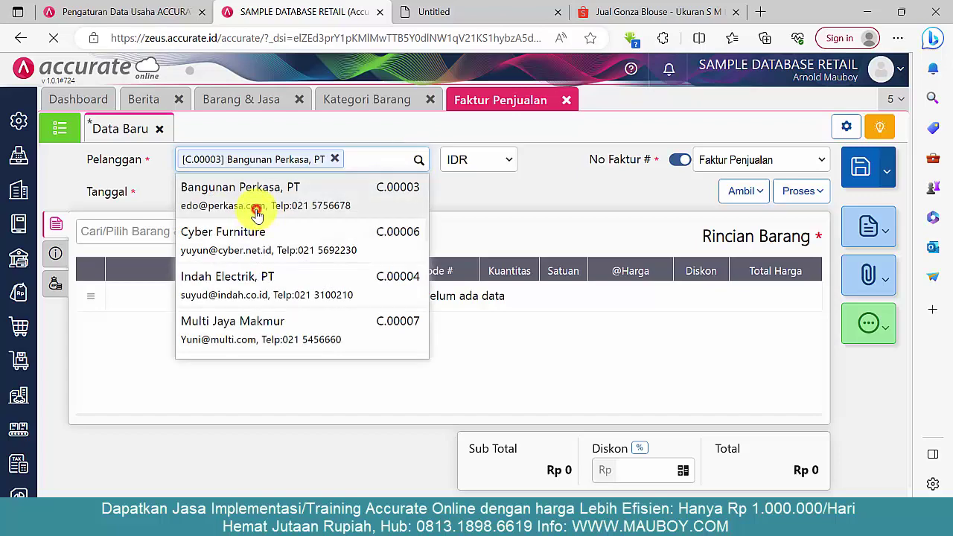
left_click(251, 224)
type("100036")
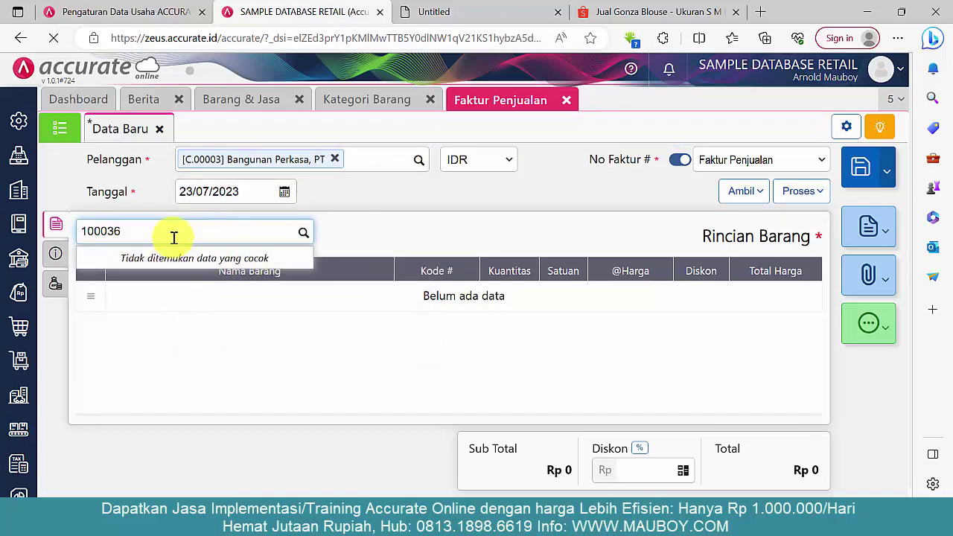
Open the Kaos Polos ARMY - L variant from the item list and copy its Kode Barang, 100050
left_click(220, 101)
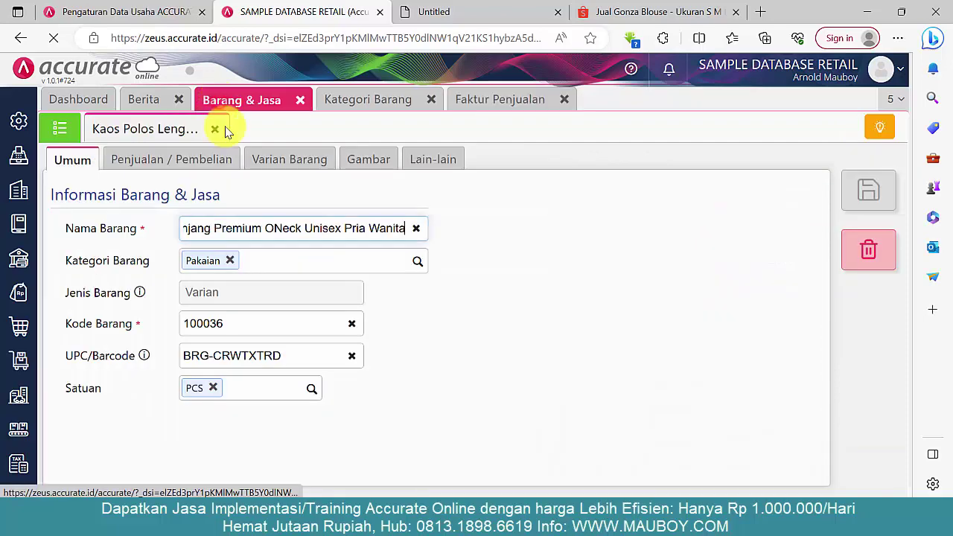
left_click(63, 135)
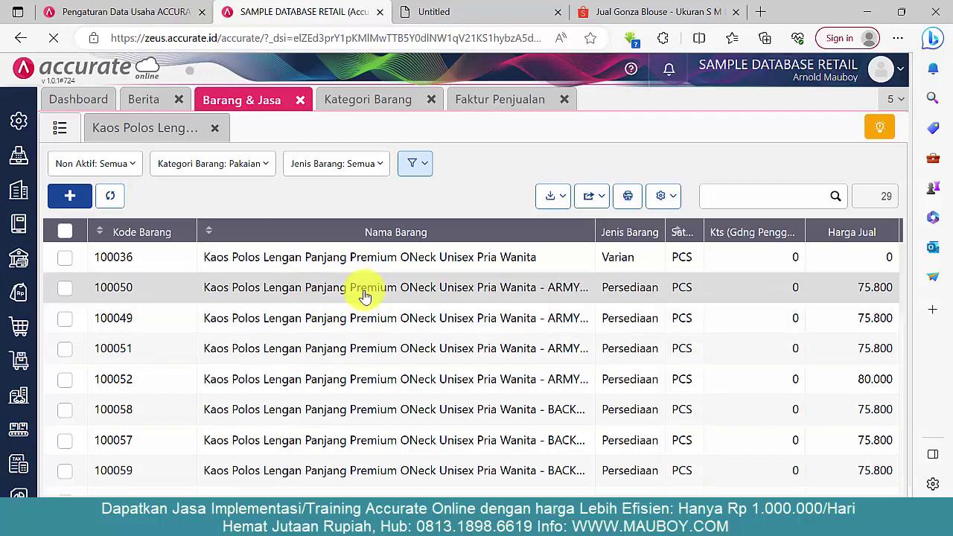
left_click(417, 296)
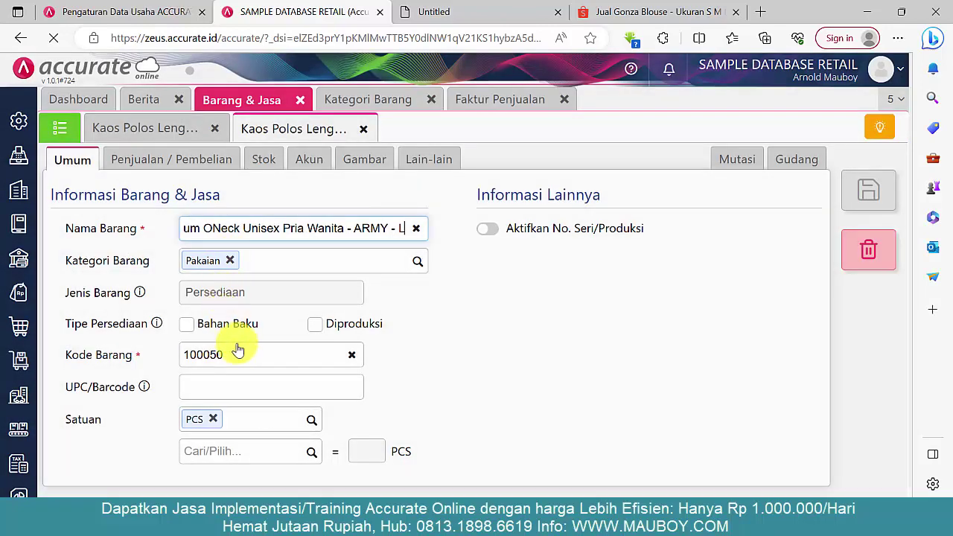
double_click(236, 351)
key("ctrl+c")
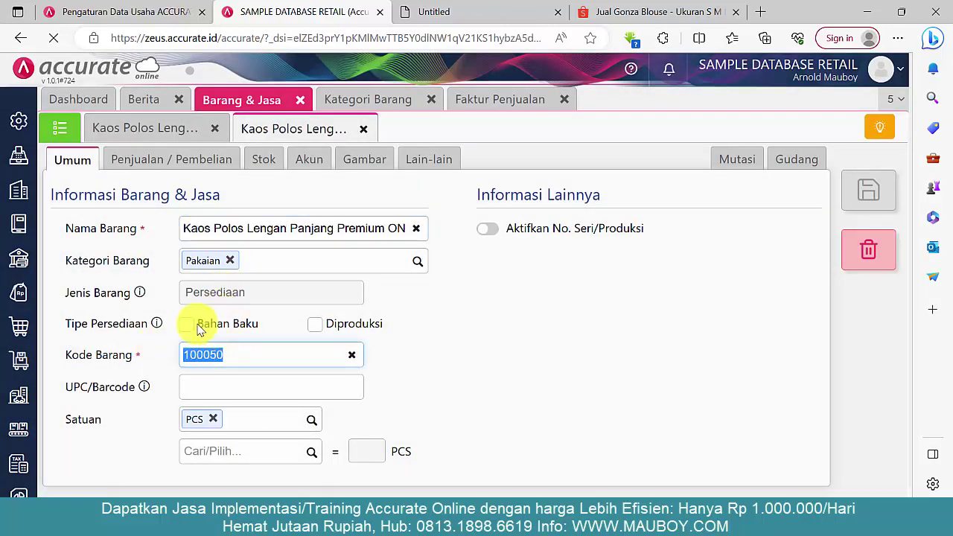
Search for the item with code 100050 in the open Faktur Penjualan for Bangunan Perkasa, PT
left_click(487, 101)
left_click(241, 230)
key("ctrl+v")
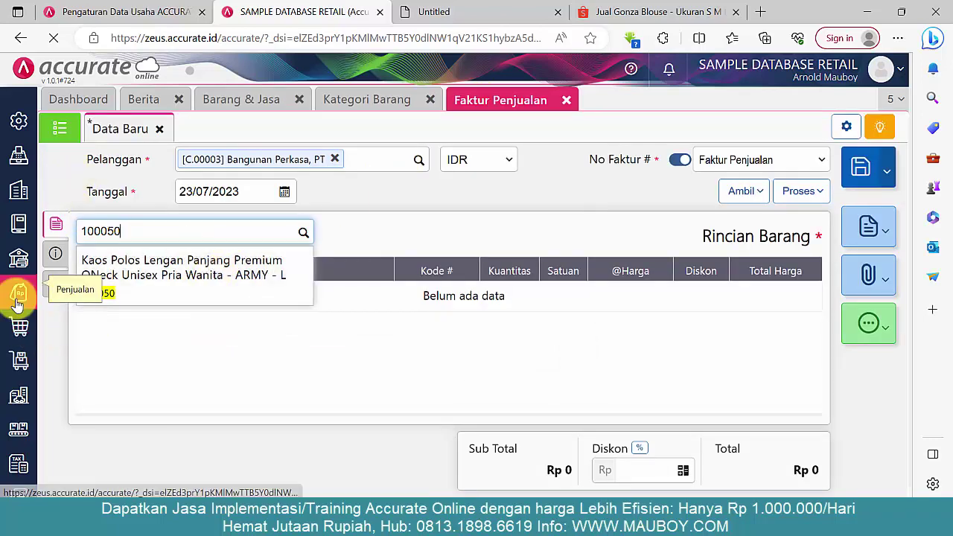
Start a new Faktur Pembelian with Aneka Furniture, PT as the supplier
left_click(17, 328)
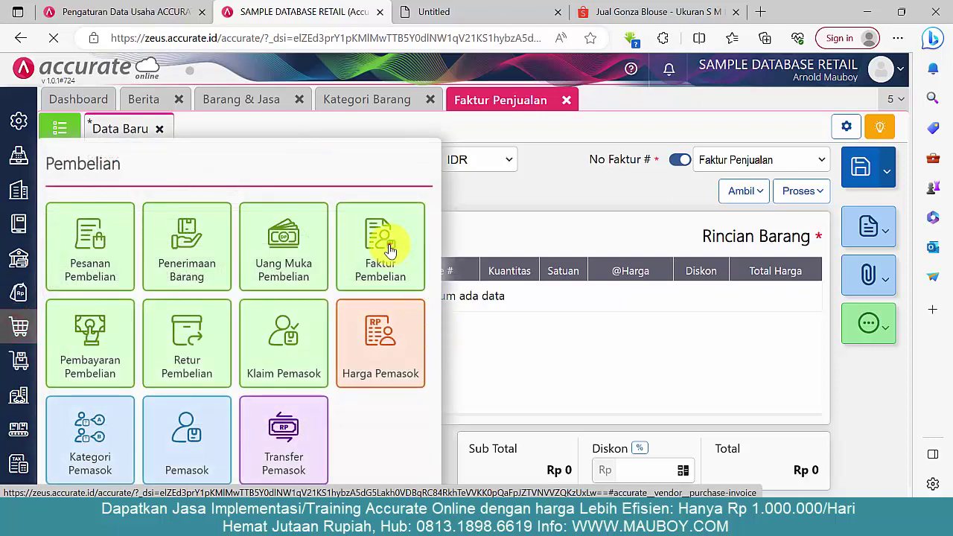
left_click(390, 251)
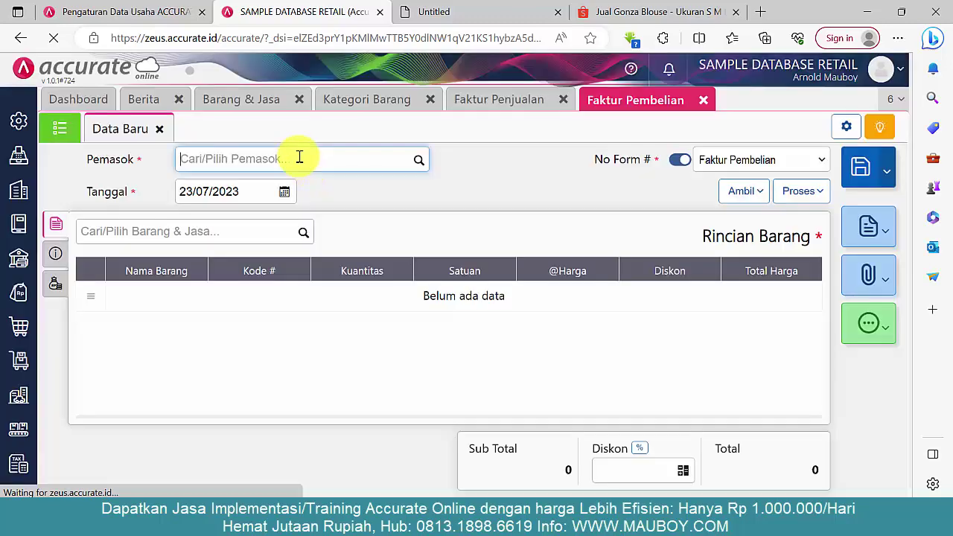
left_click(421, 160)
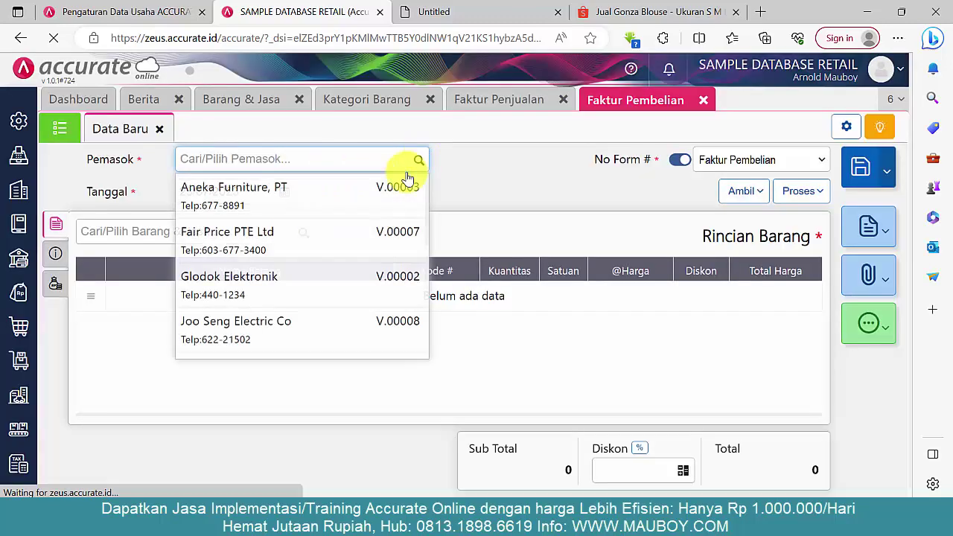
left_click(340, 196)
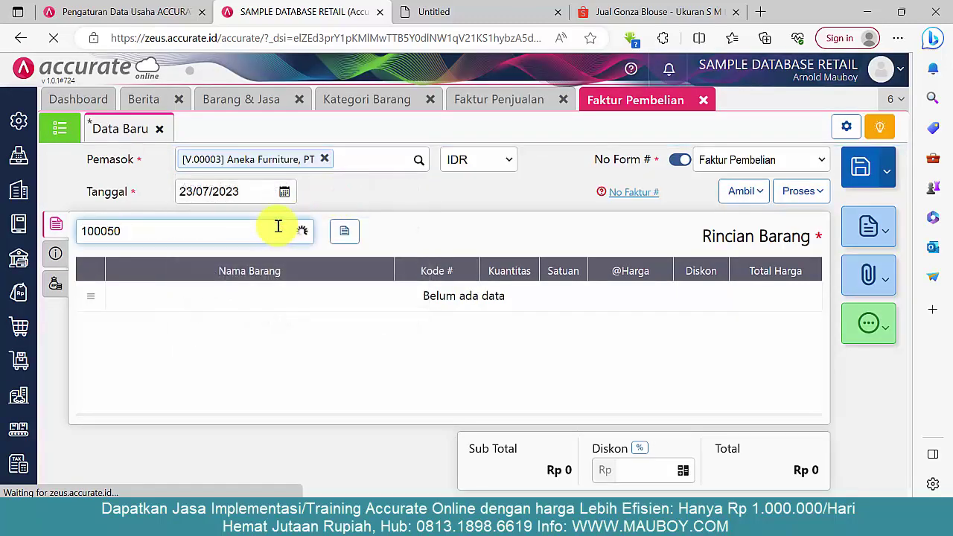
Look up item 100050 in the Faktur Pembelian, view its Rincian Barang, and close it without adding the item
type("100050")
left_click(261, 270)
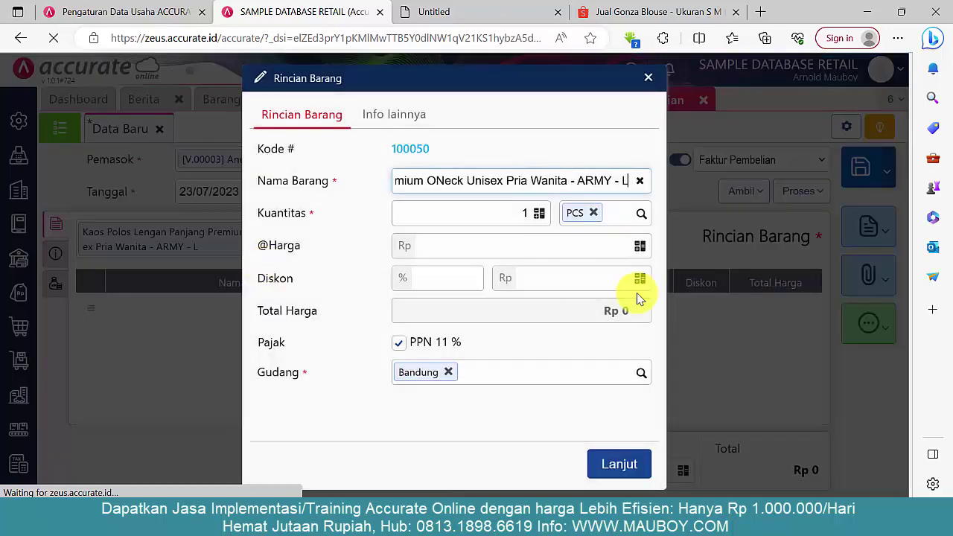
left_click(648, 79)
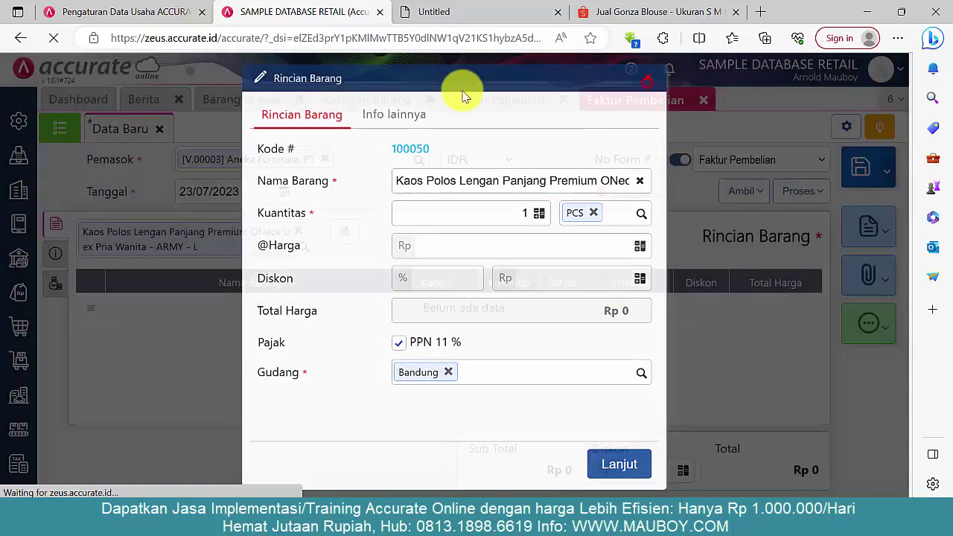
left_click(499, 99)
left_click(266, 229)
type("100050")
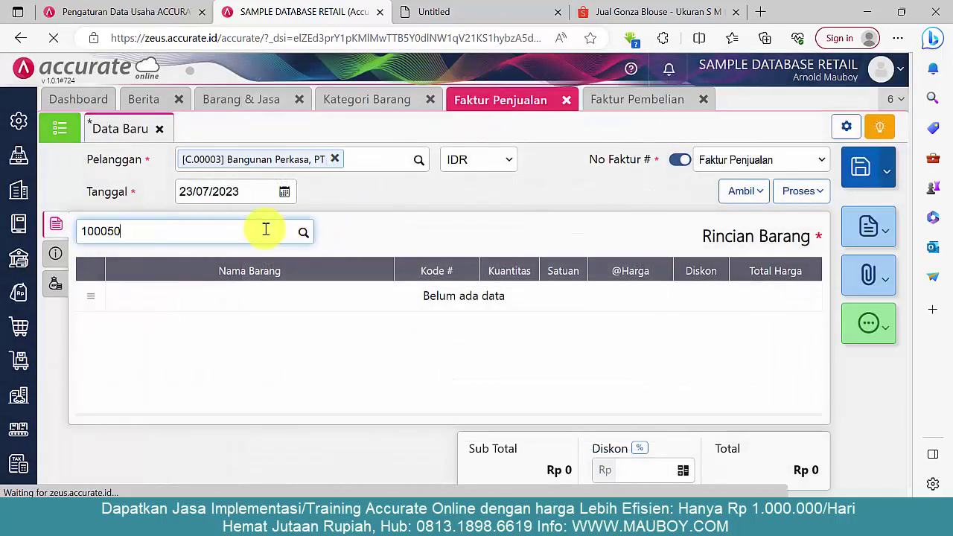
left_click(287, 281)
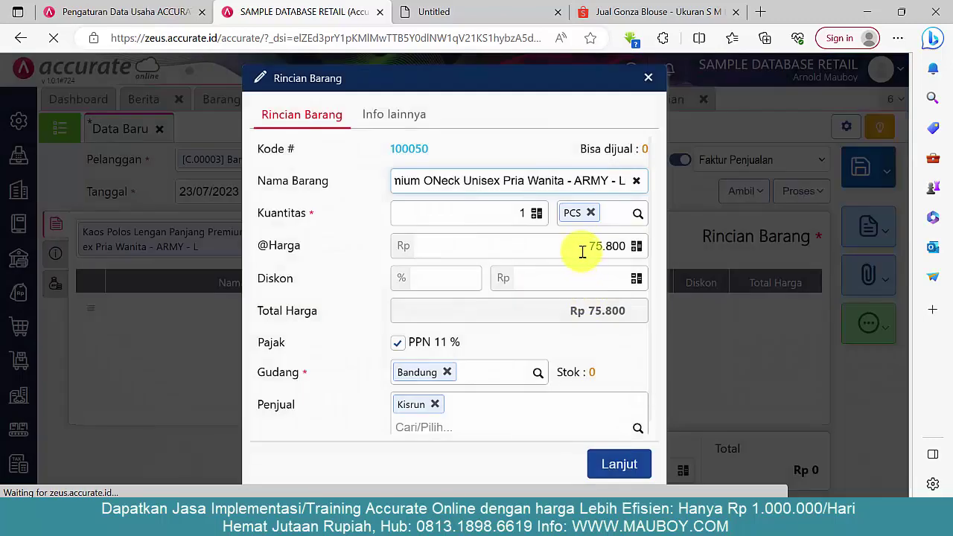
left_click(581, 249)
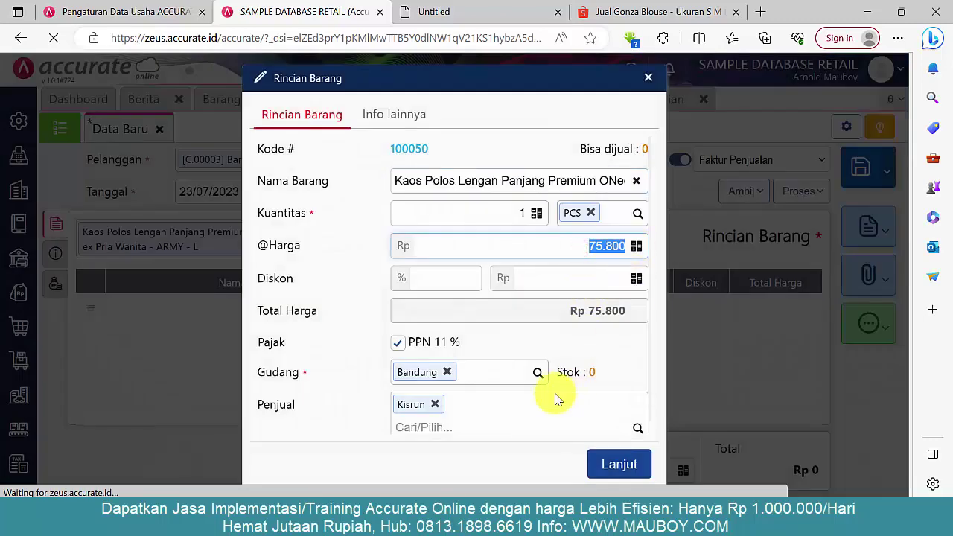
left_click(648, 78)
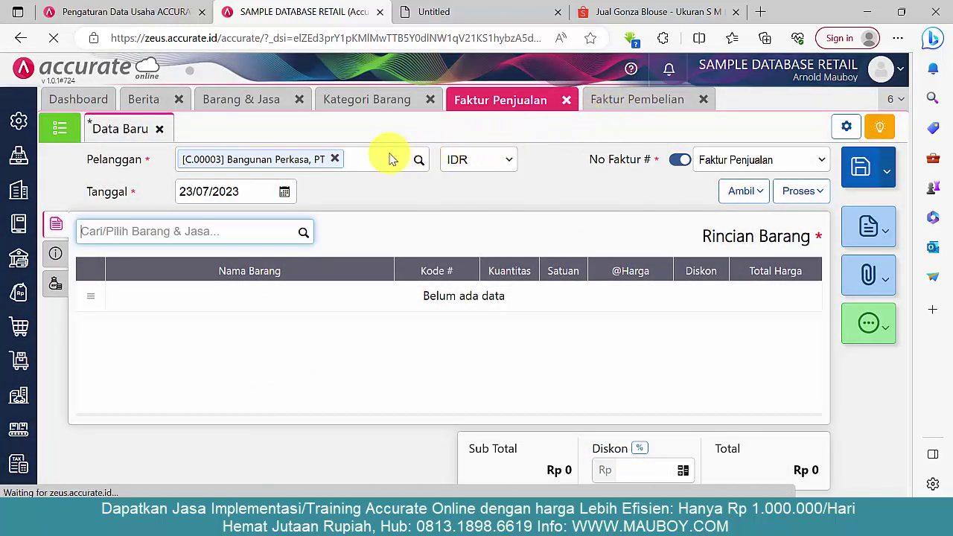
Start a new item in Barang & Jasa and set its Jenis Barang to Varian
left_click(235, 102)
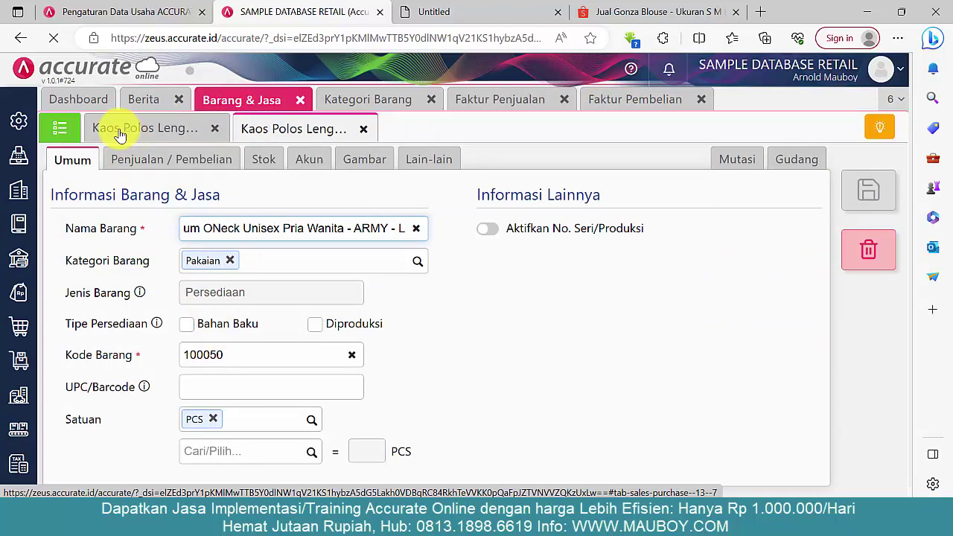
left_click(63, 127)
left_click(71, 197)
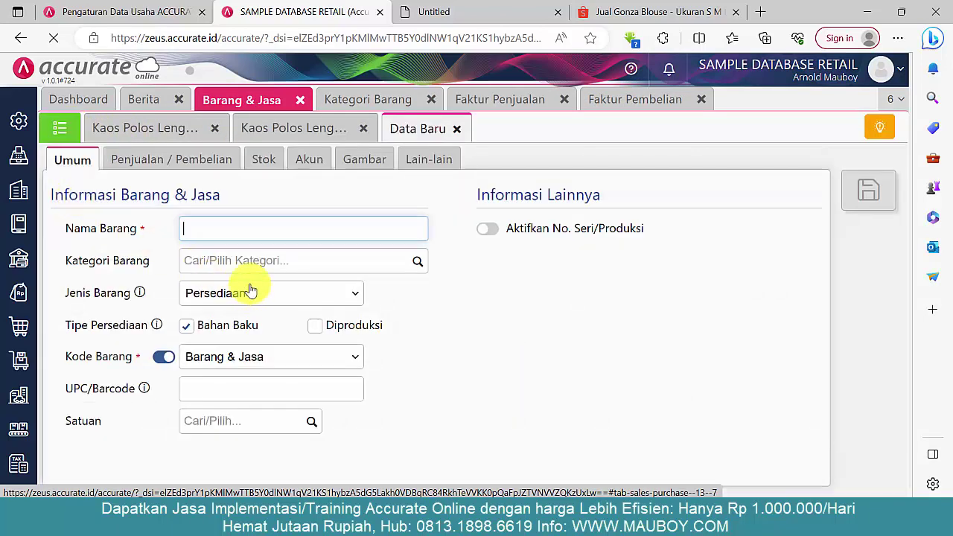
left_click(237, 293)
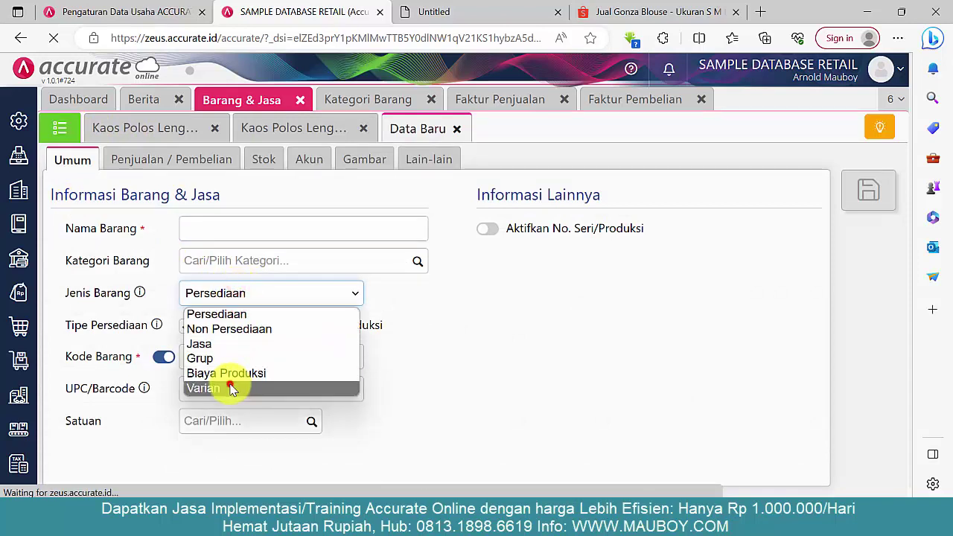
left_click(232, 389)
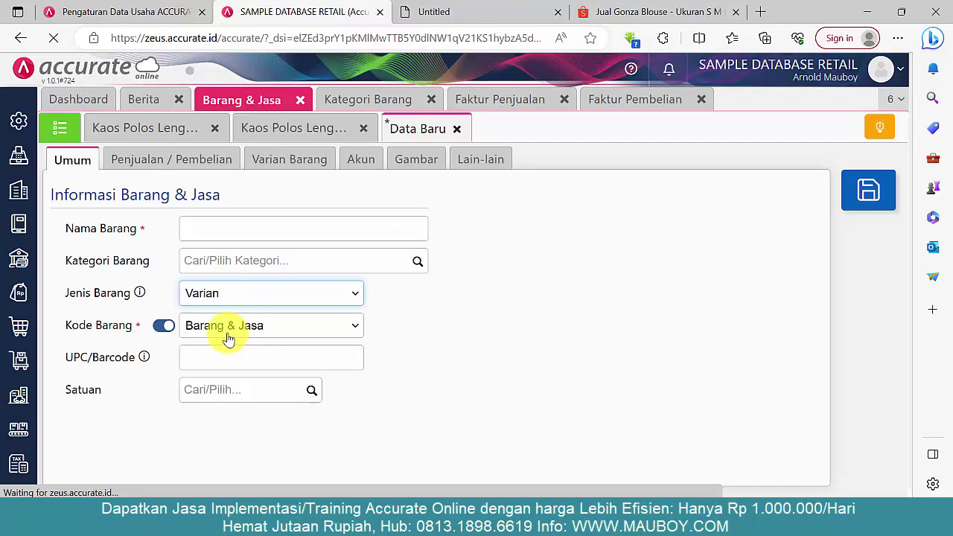